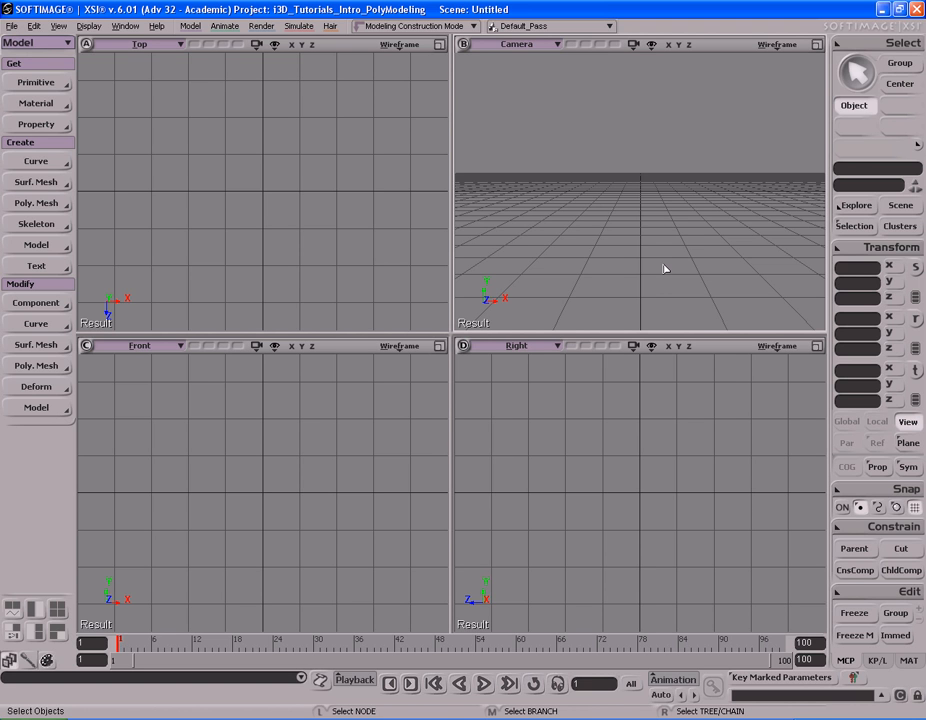
Maximize the Camera view and import Computer.xsi as a dotXSI file with the Normal import option enabled
key(F12)
right_drag(588, 342, 542, 285)
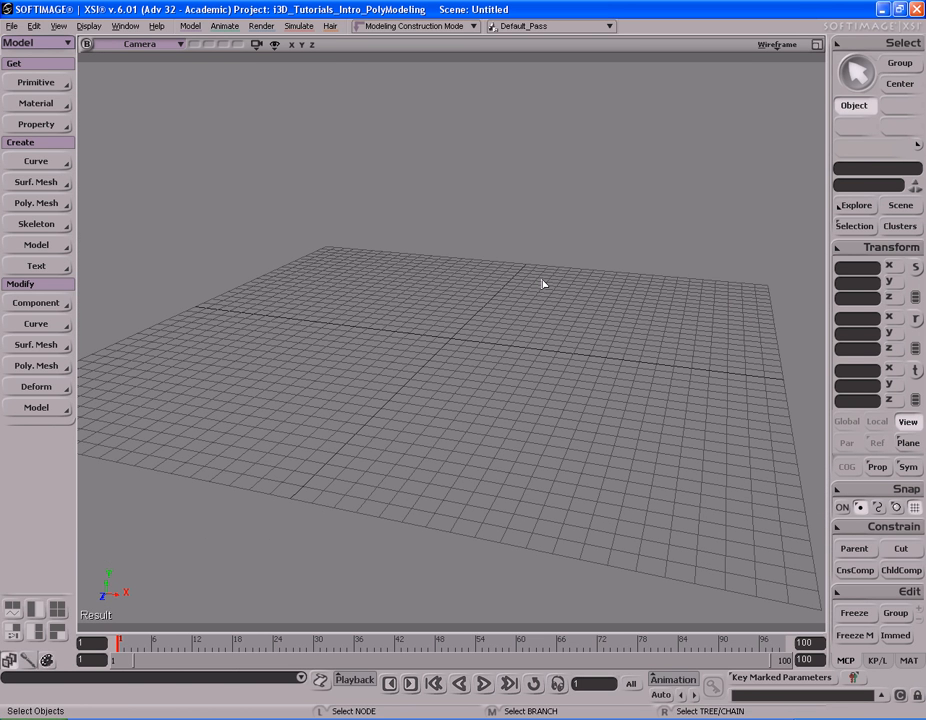
click(11, 25)
mouse_move(44, 168)
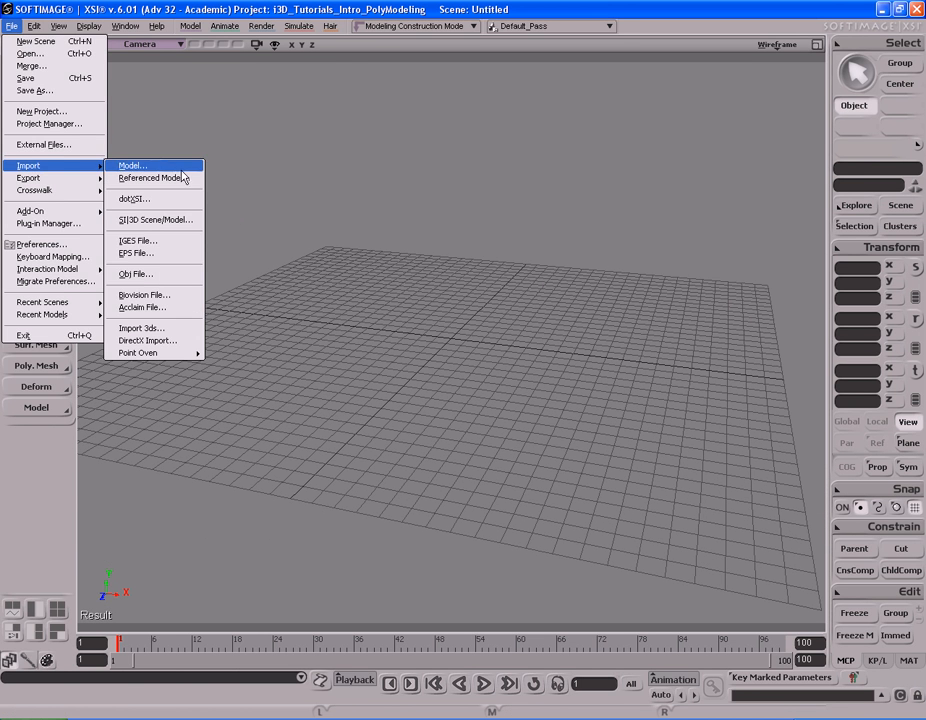
click(136, 199)
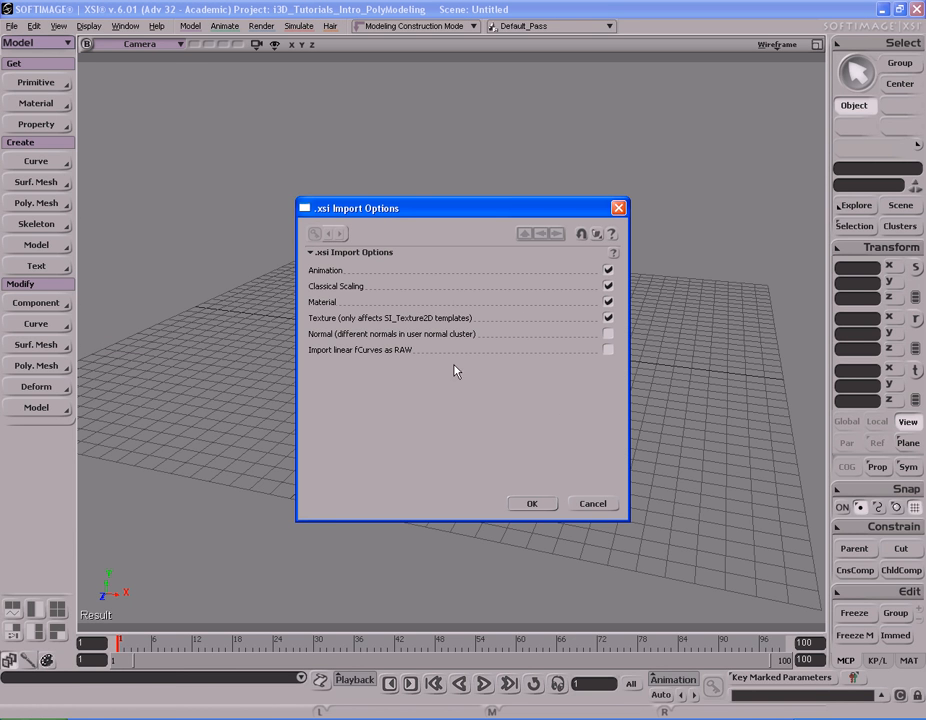
click(608, 335)
click(532, 503)
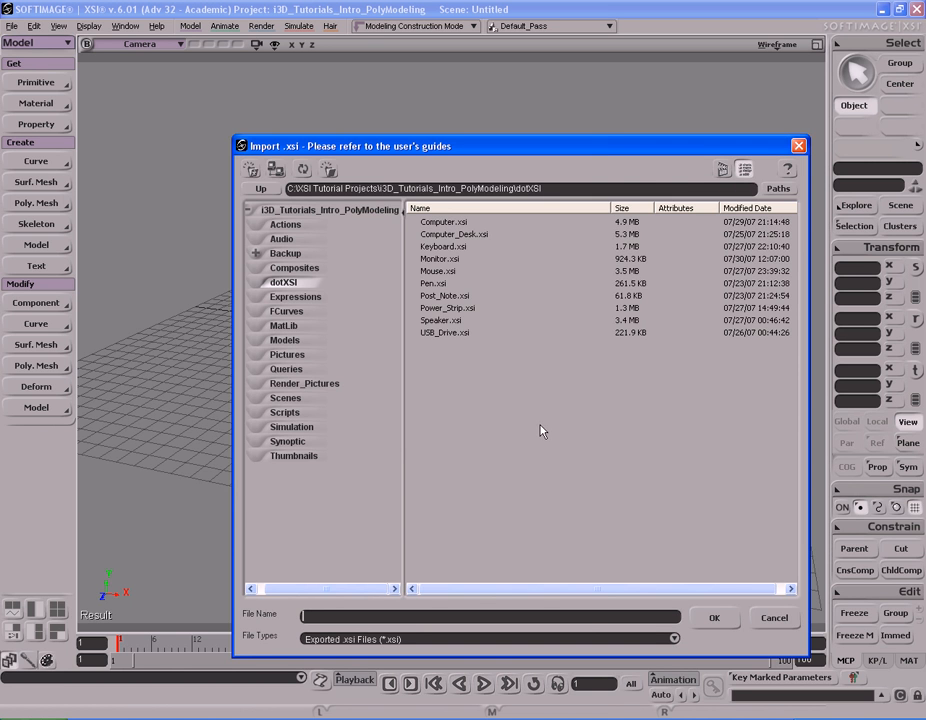
click(455, 225)
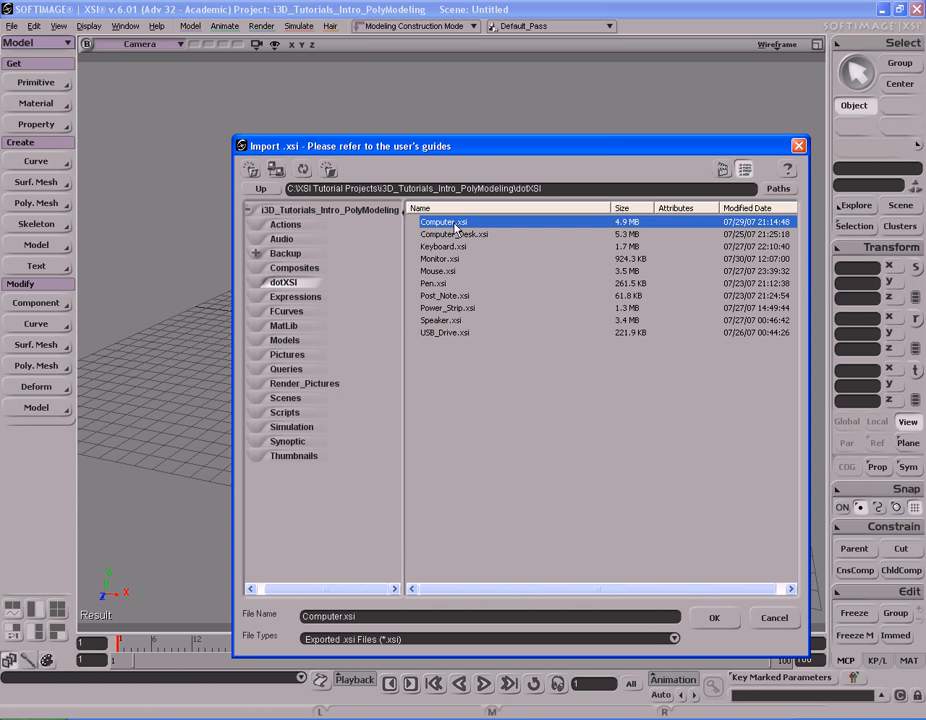
key(Return)
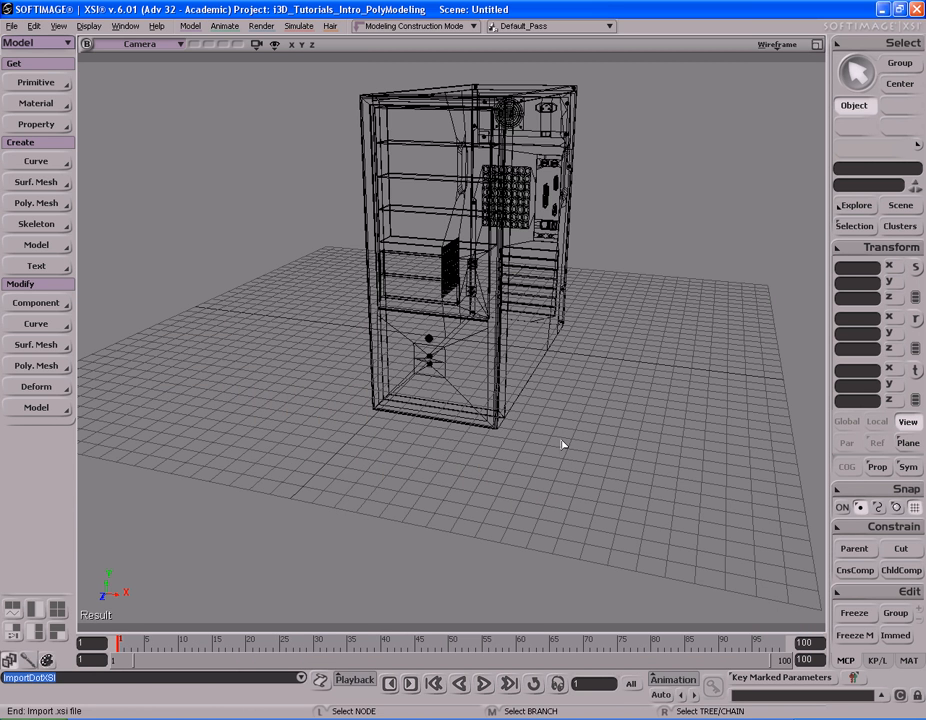
Set the Camera view to Shaded display with Wireframe On Shaded enabled
right_drag(562, 444, 701, 283)
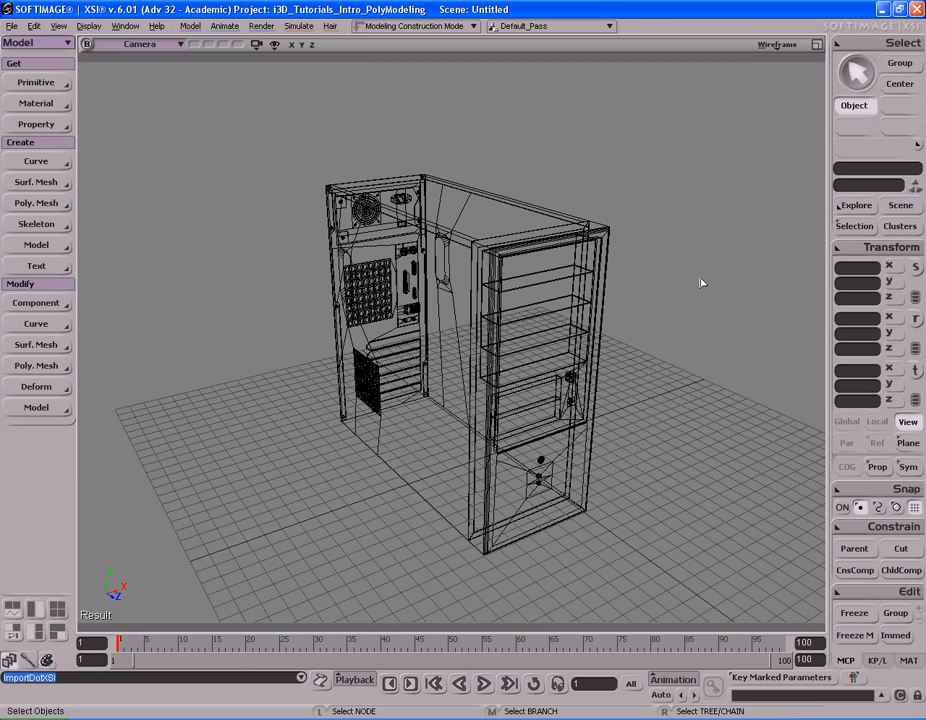
click(777, 45)
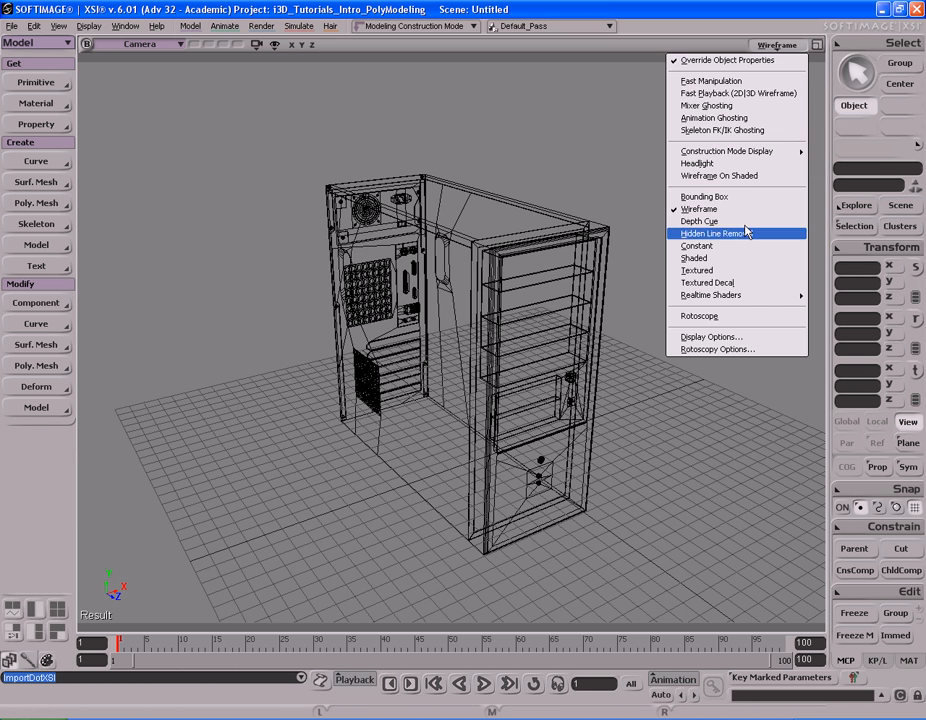
click(748, 258)
click(772, 45)
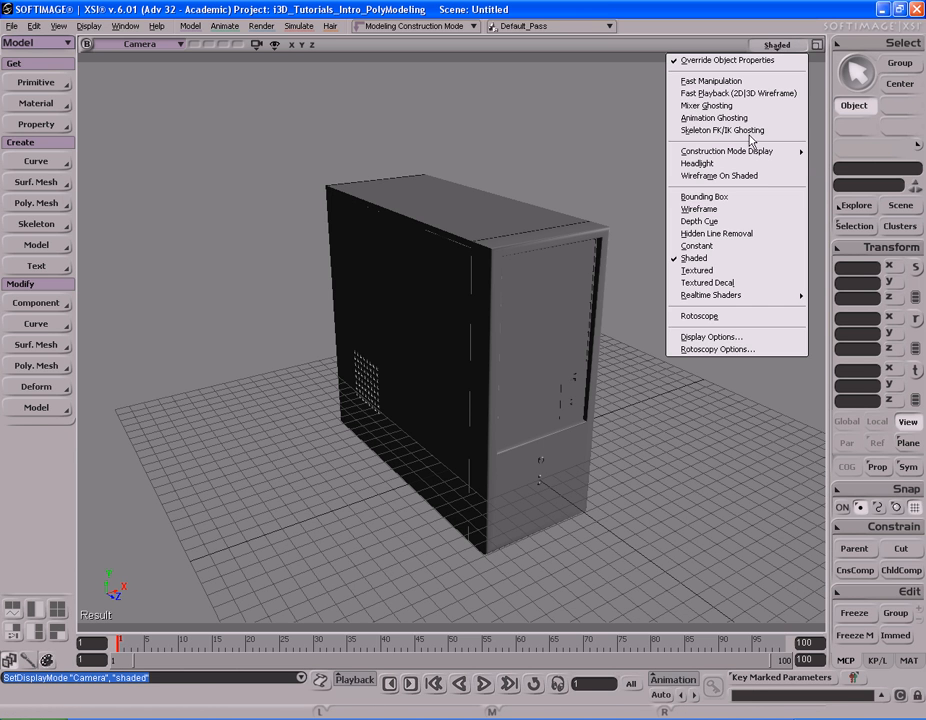
click(746, 178)
right_drag(672, 221, 676, 209)
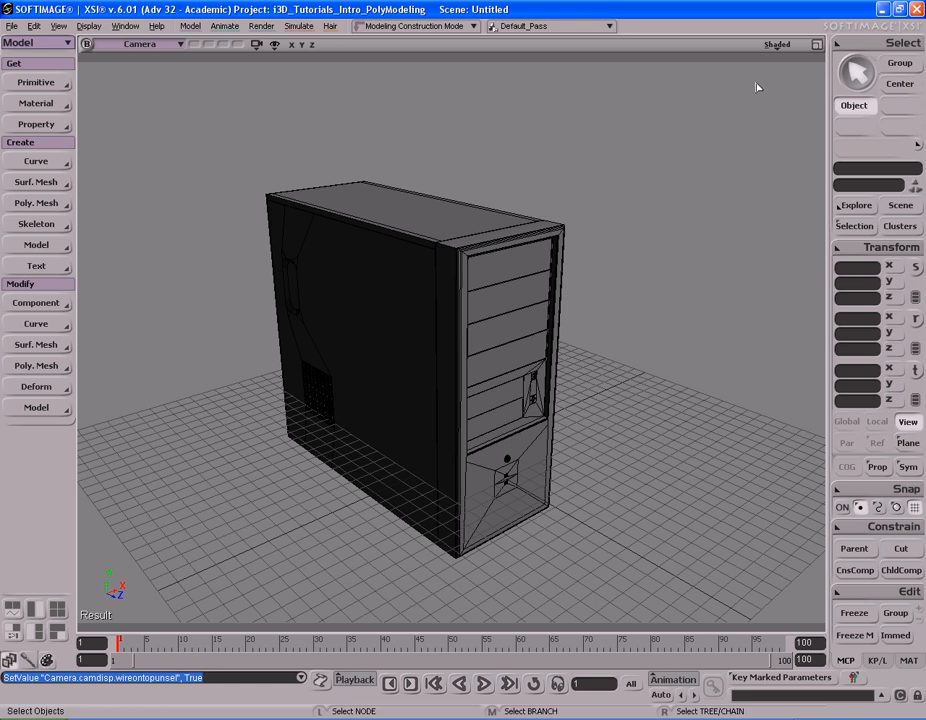
Enable the head light and its Specular option in the Camera's display options
click(778, 45)
click(711, 336)
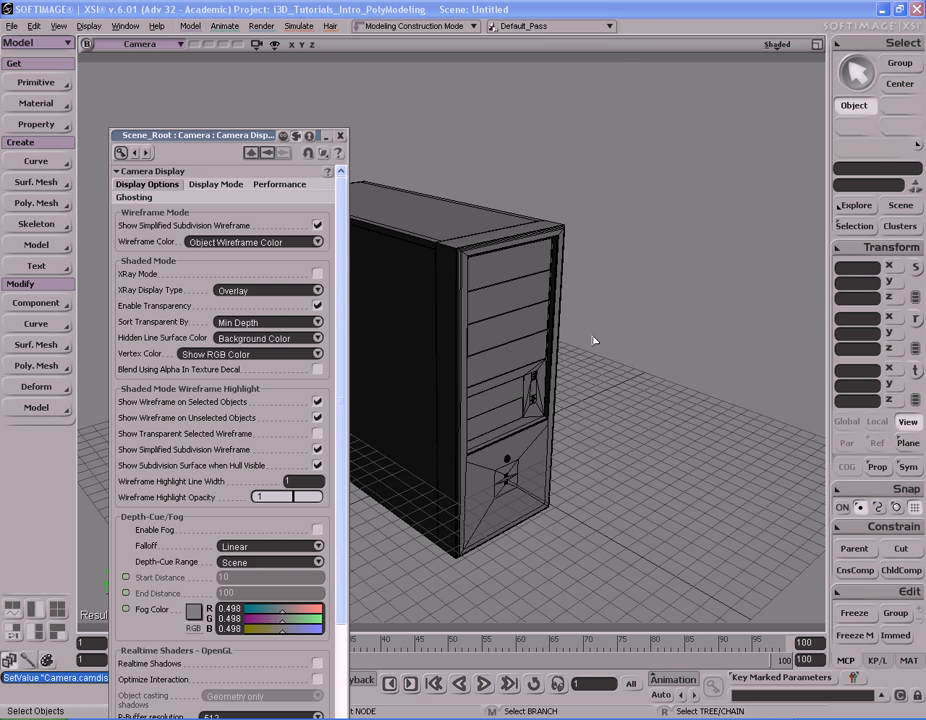
drag(160, 136, 427, 25)
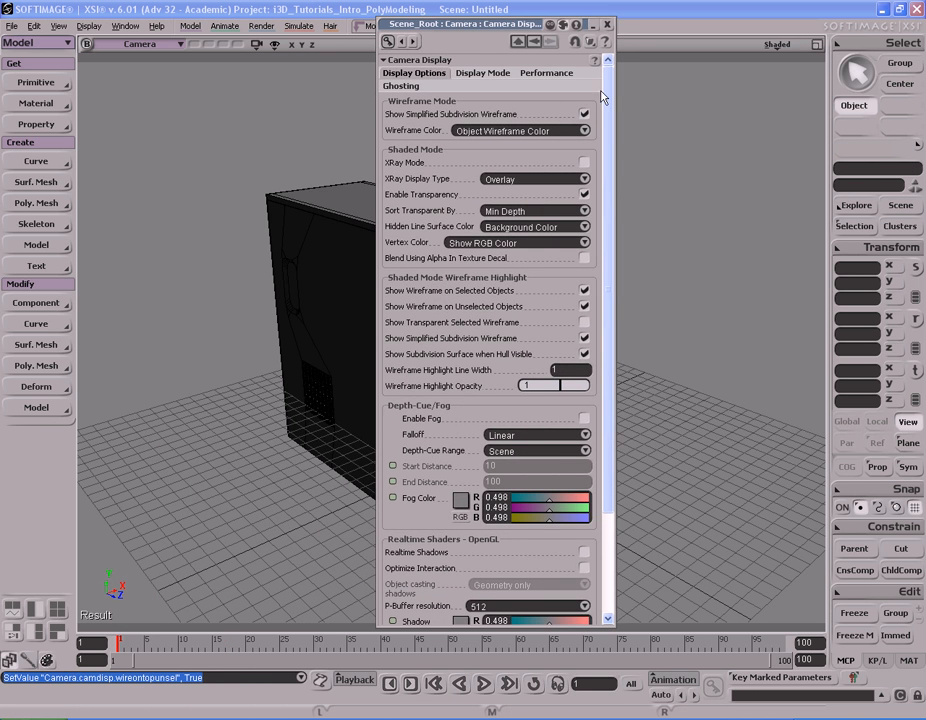
scroll(610, 126, down, 2)
scroll(610, 126, down, 3)
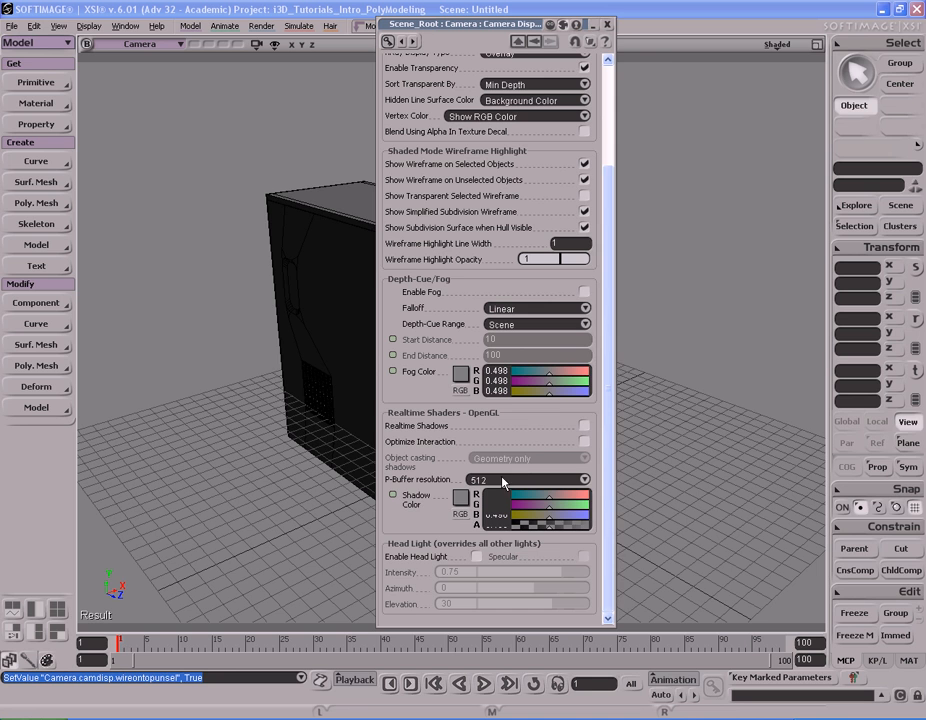
click(477, 560)
click(584, 561)
click(607, 24)
Select the imported computer case to check its object name, and clear the selection
key(s)
right_drag(606, 163, 569, 321)
middle_drag(569, 321, 624, 285)
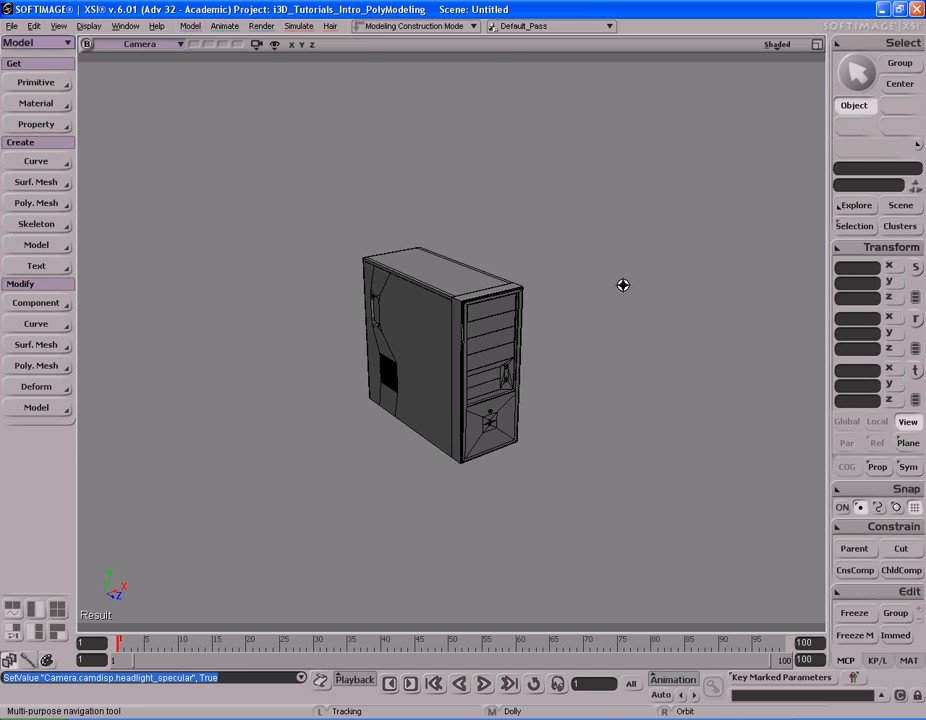
key(Escape)
click(495, 311)
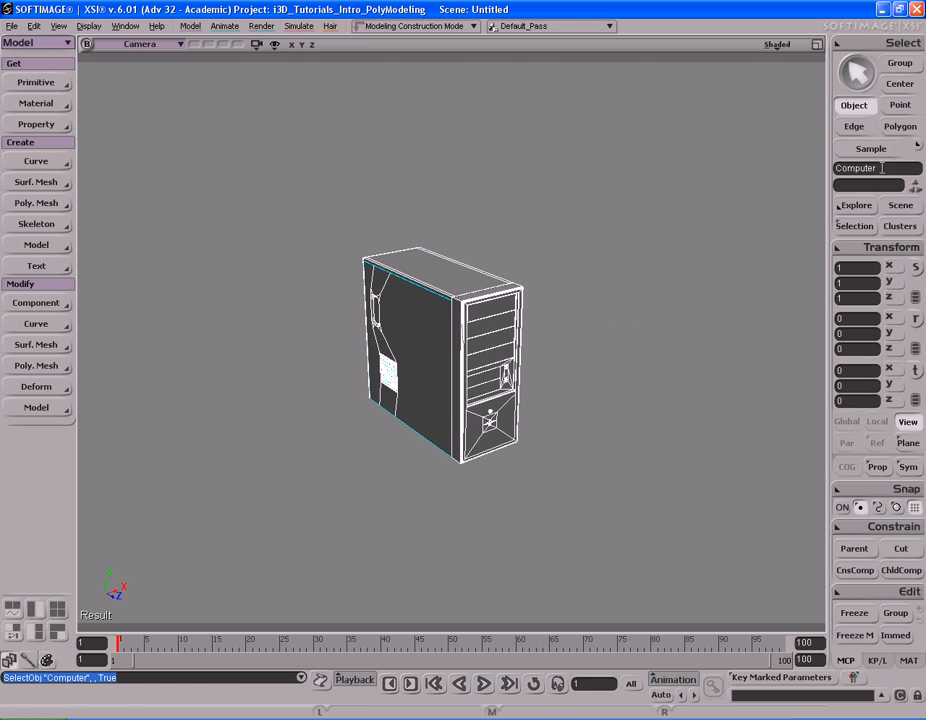
click(614, 300)
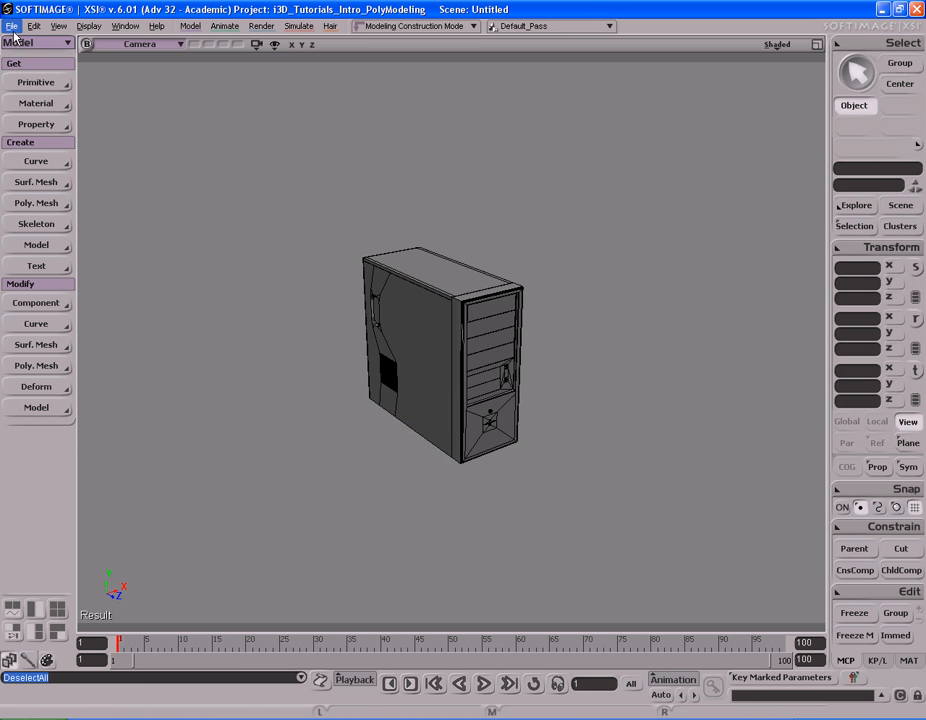
key(s)
drag(571, 270, 575, 262)
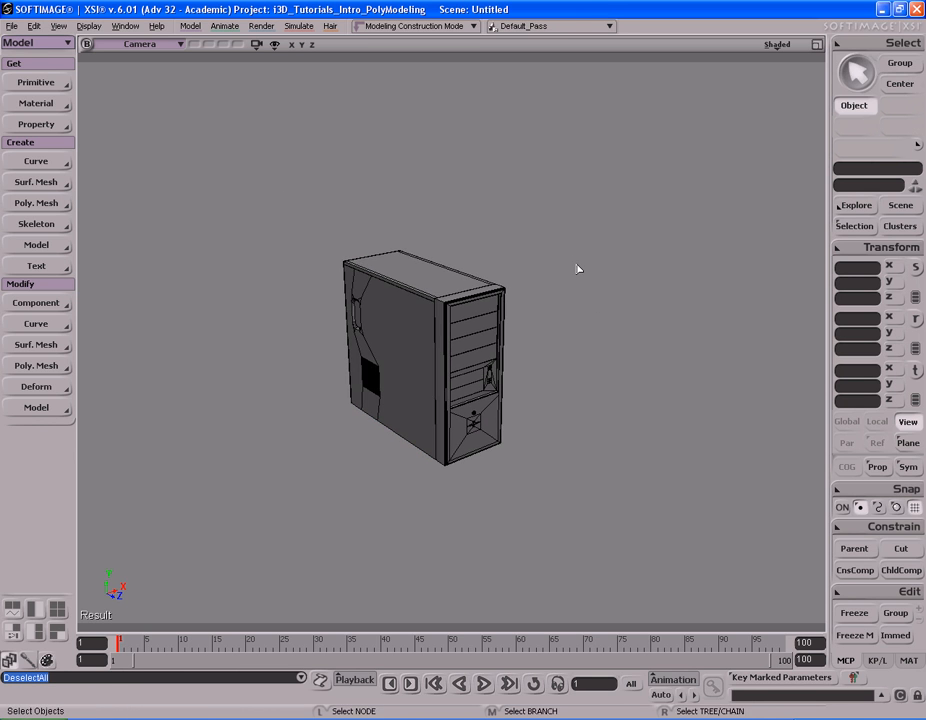
Import Computer_Desk.xsi through the dotXSI importer with the current import options
click(12, 27)
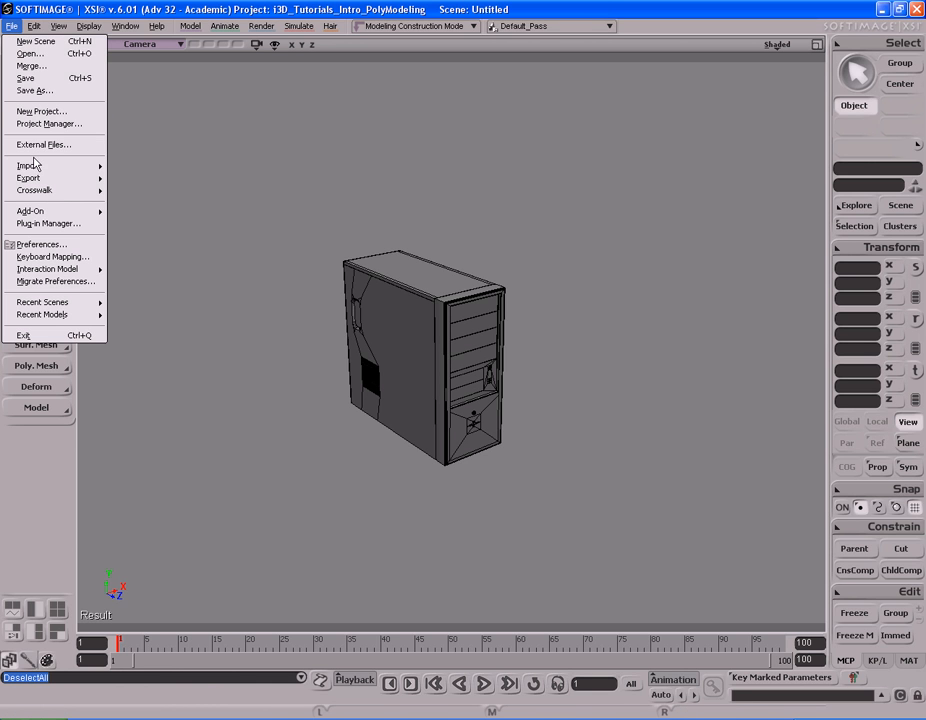
mouse_move(35, 164)
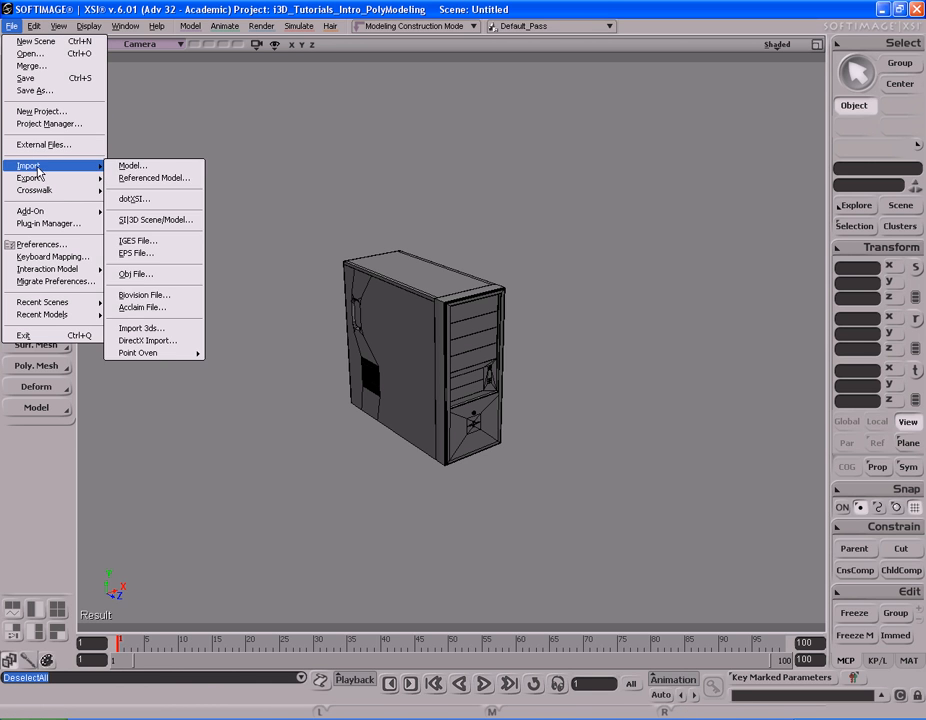
click(169, 200)
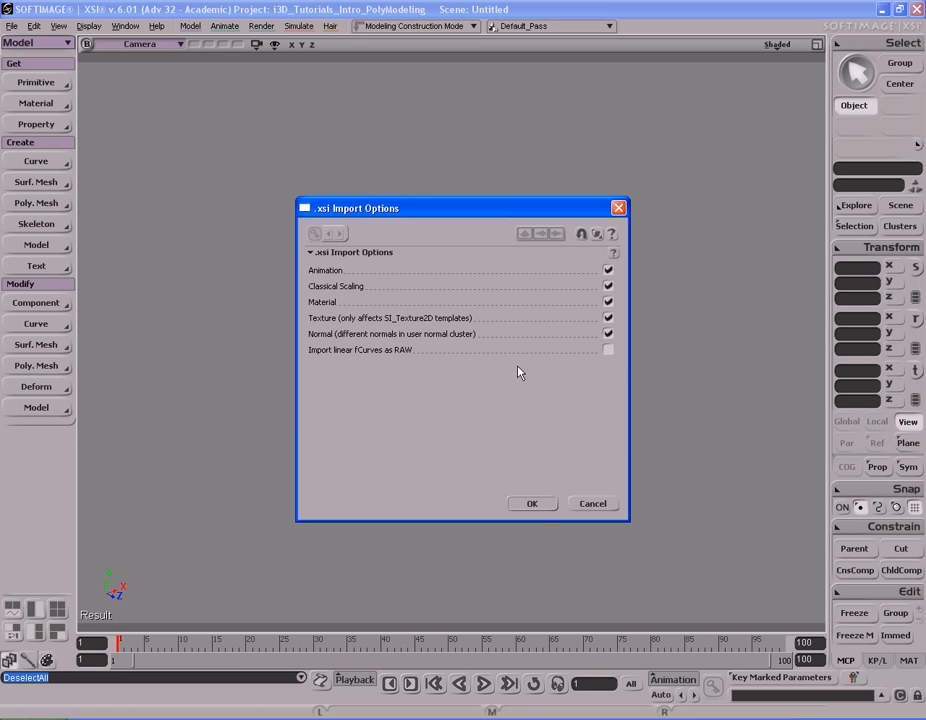
click(532, 504)
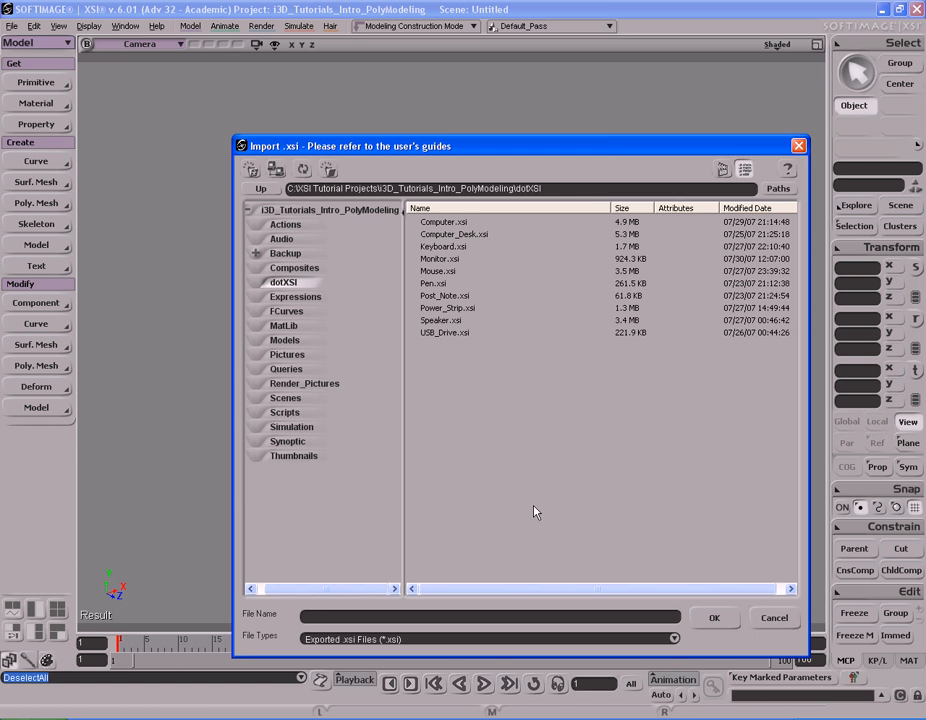
double_click(477, 235)
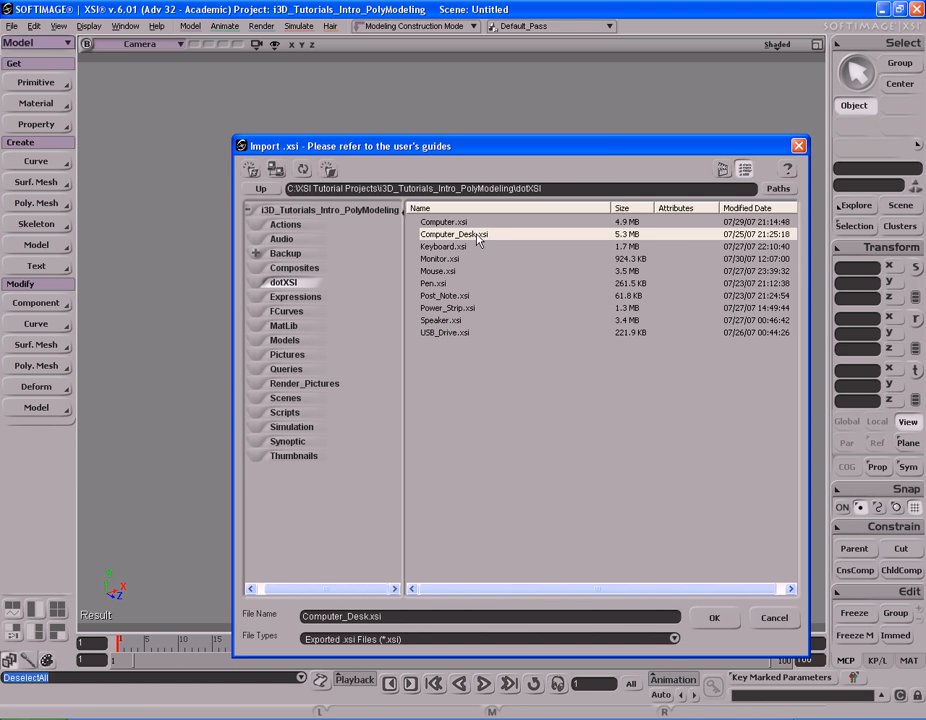
Inspect the imported desk's placement and scale around the computer case by selecting it, and clear the selection
key(s)
right_drag(590, 361, 522, 367)
middle_drag(593, 362, 535, 359)
click(484, 358)
key(s)
right_drag(591, 360, 591, 331)
mouse_move(591, 331)
middle_down()
mouse_move(593, 339)
mouse_move(587, 327)
mouse_move(616, 333)
mouse_move(587, 334)
middle_up()
right_drag(587, 334, 586, 345)
middle_drag(586, 345, 540, 330)
key(Escape)
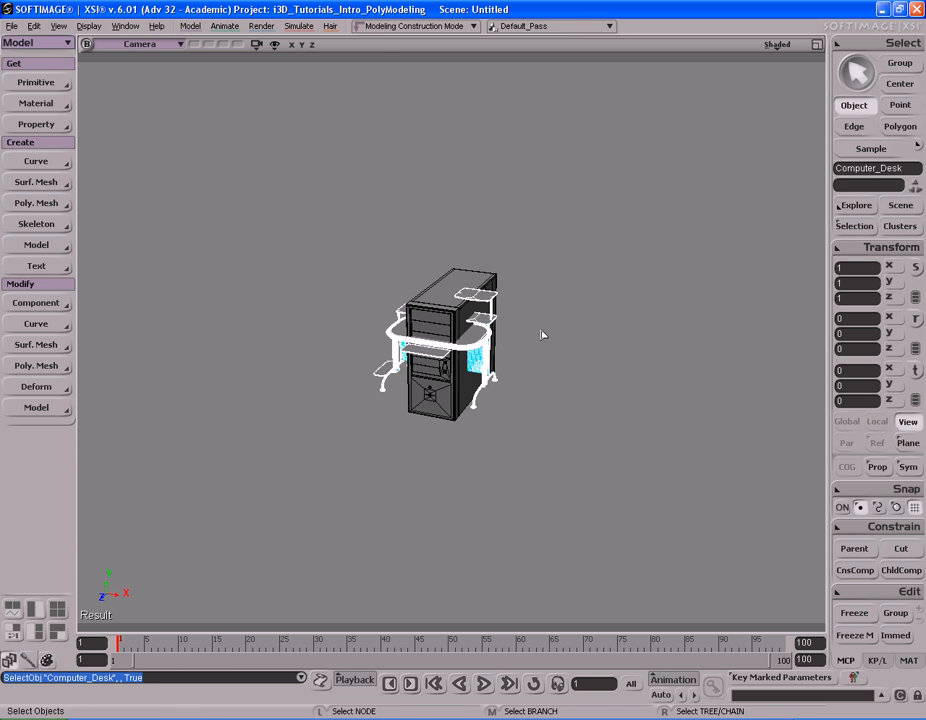
click(577, 352)
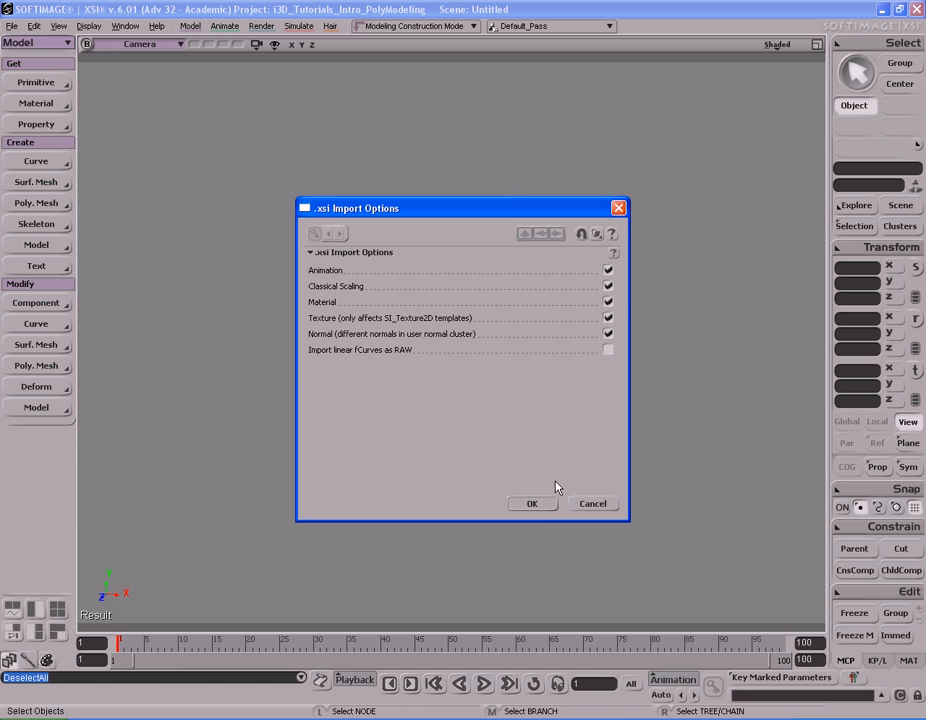
Import Keyboard.xsi with the current dotXSI options and select the keyboard model
click(540, 504)
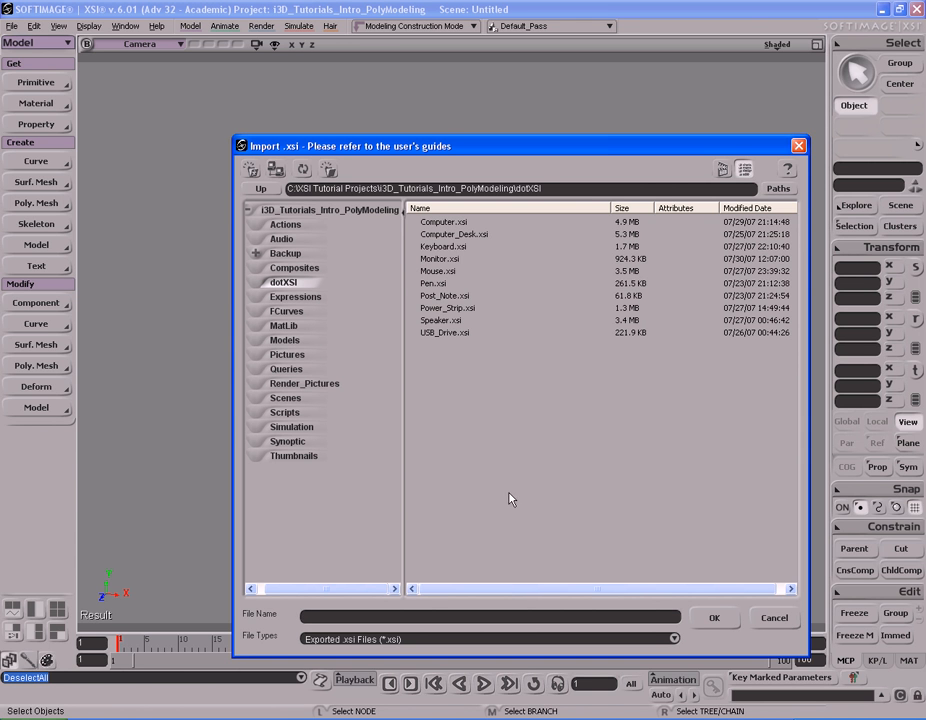
double_click(445, 247)
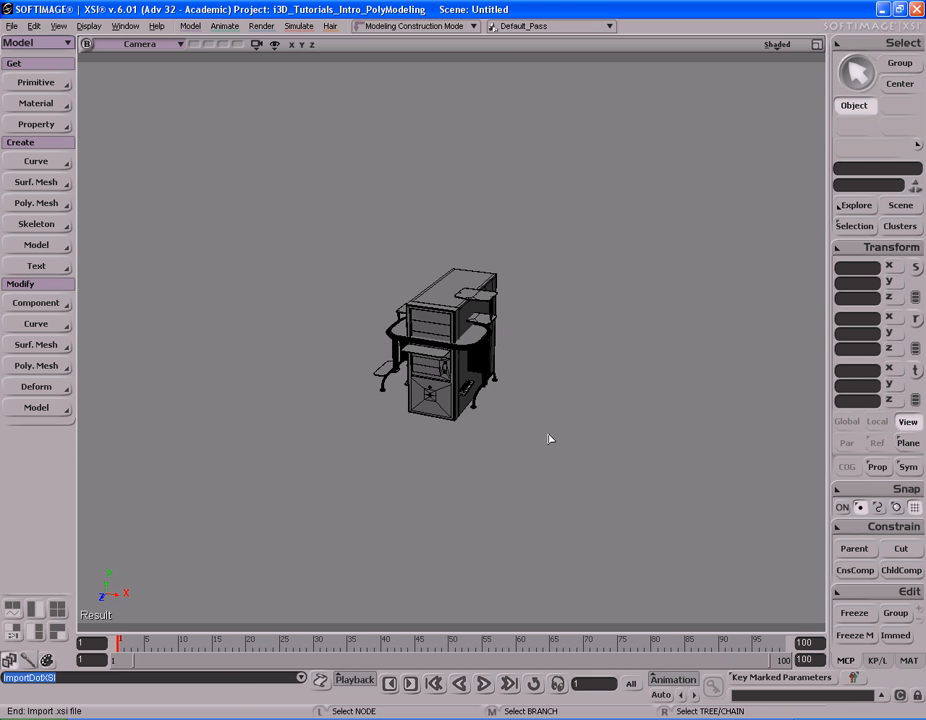
middle_drag(535, 437, 493, 425)
click(493, 425)
middle_drag(314, 410, 557, 389)
Open the scene Explorer beside the models and deselect the keyboard
key(8)
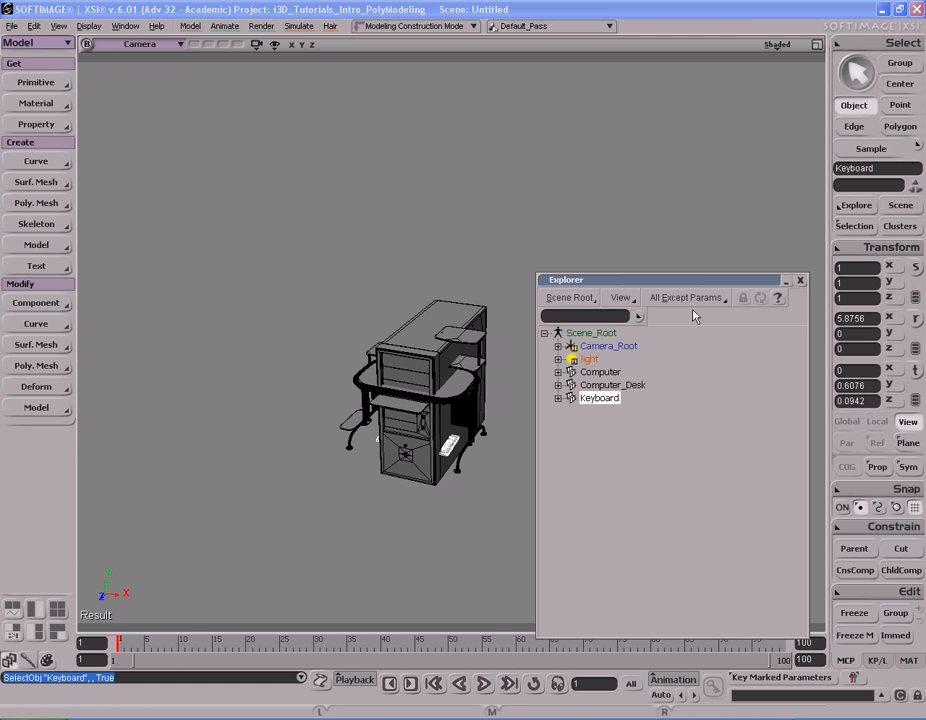
drag(690, 288, 702, 144)
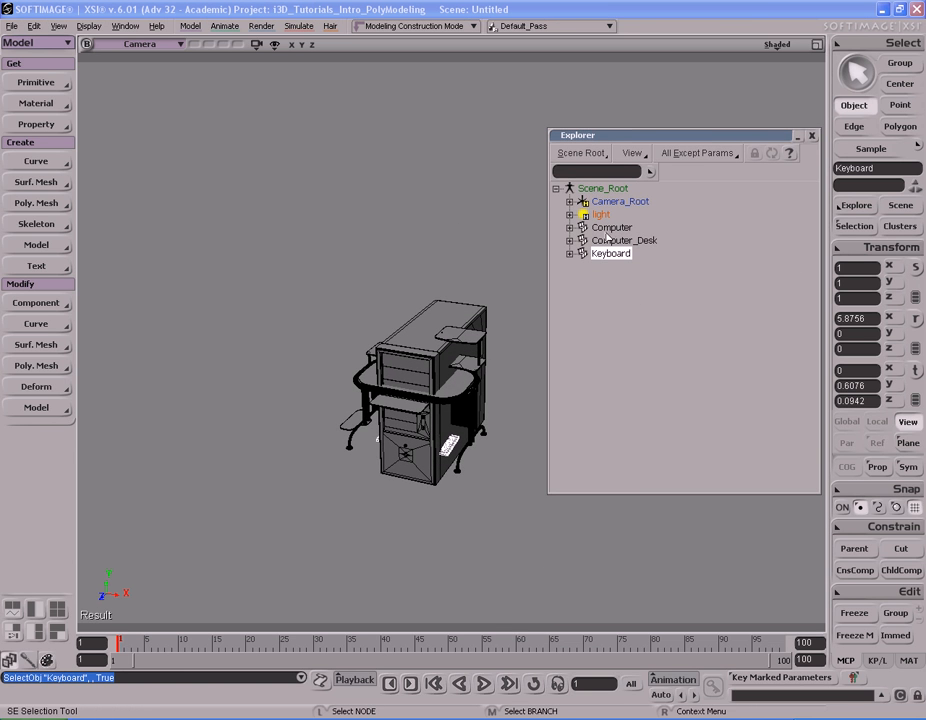
click(504, 250)
key(8)
click(800, 286)
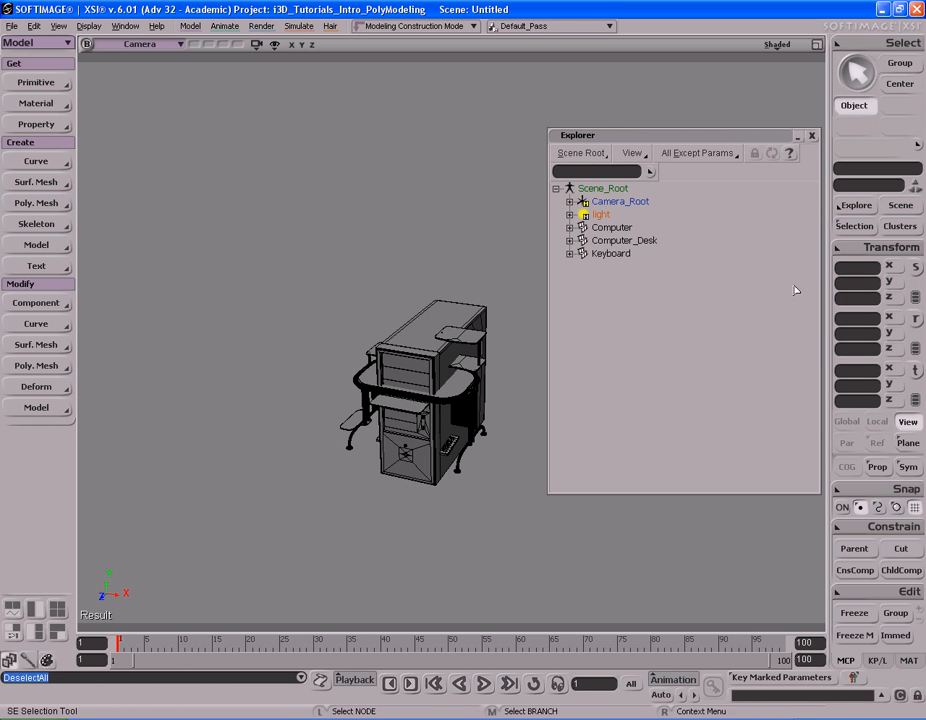
Import Monitor.xsi through the dotXSI importer with the current import options
click(10, 26)
mouse_move(40, 165)
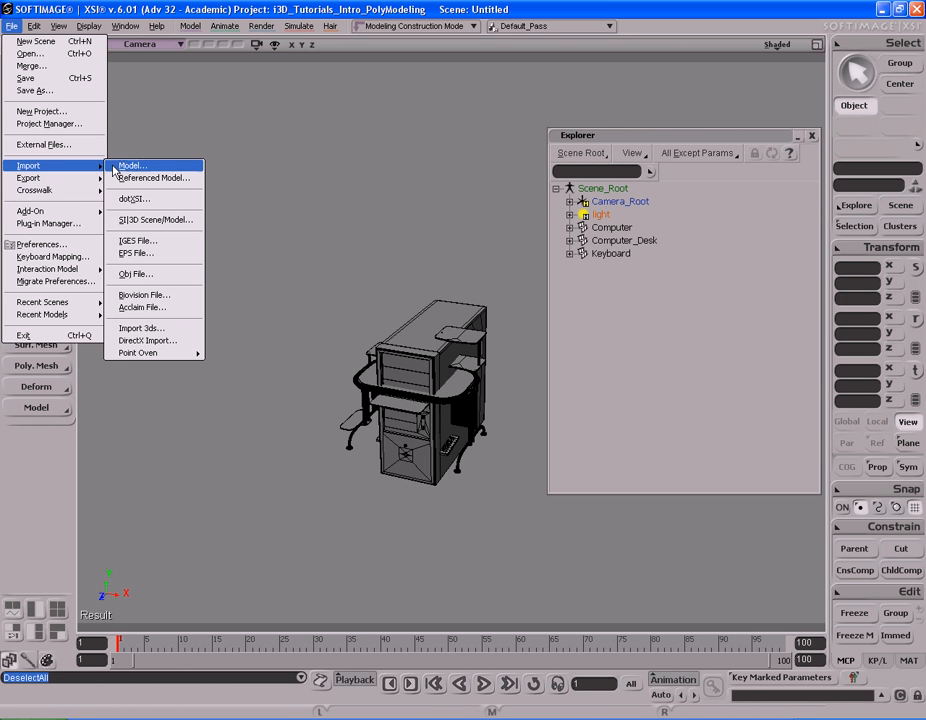
click(130, 198)
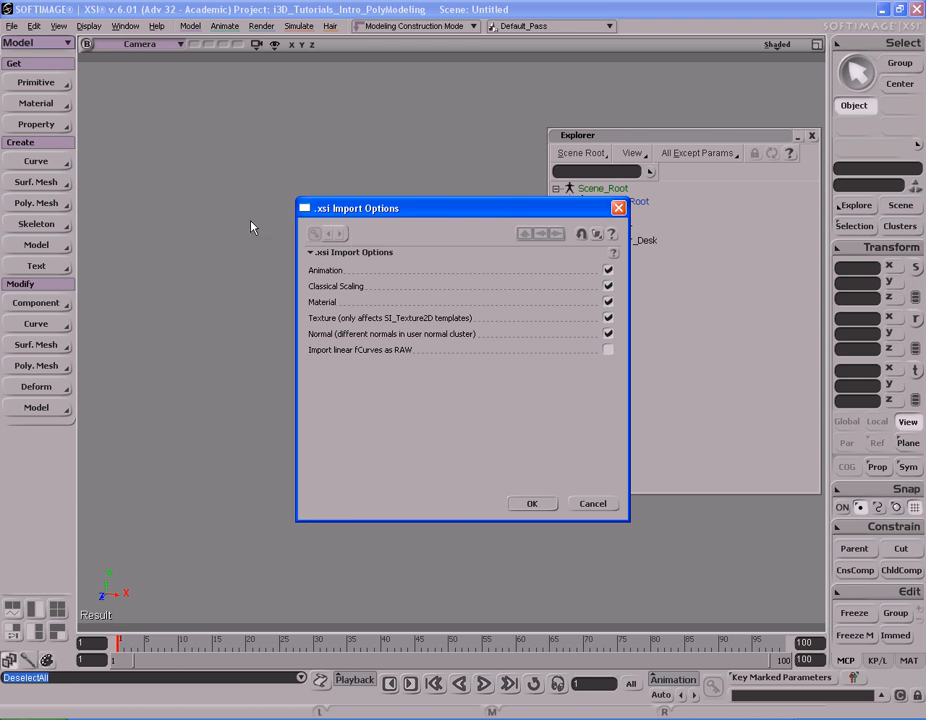
click(532, 503)
double_click(440, 259)
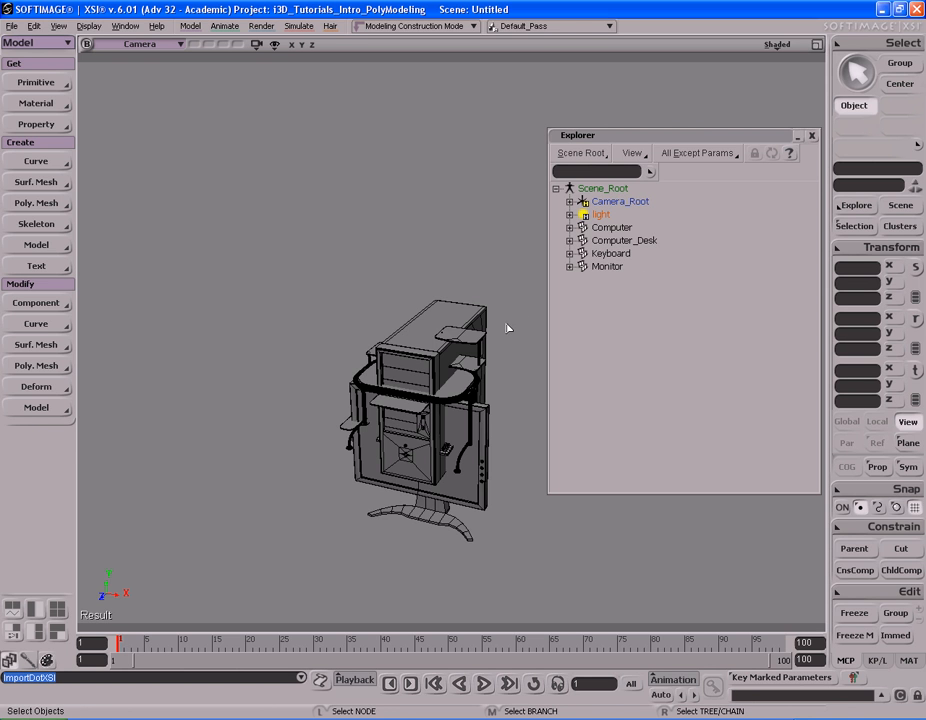
Repeat the dotXSI import to add Mouse.xsi to the scene
key(period)
click(532, 503)
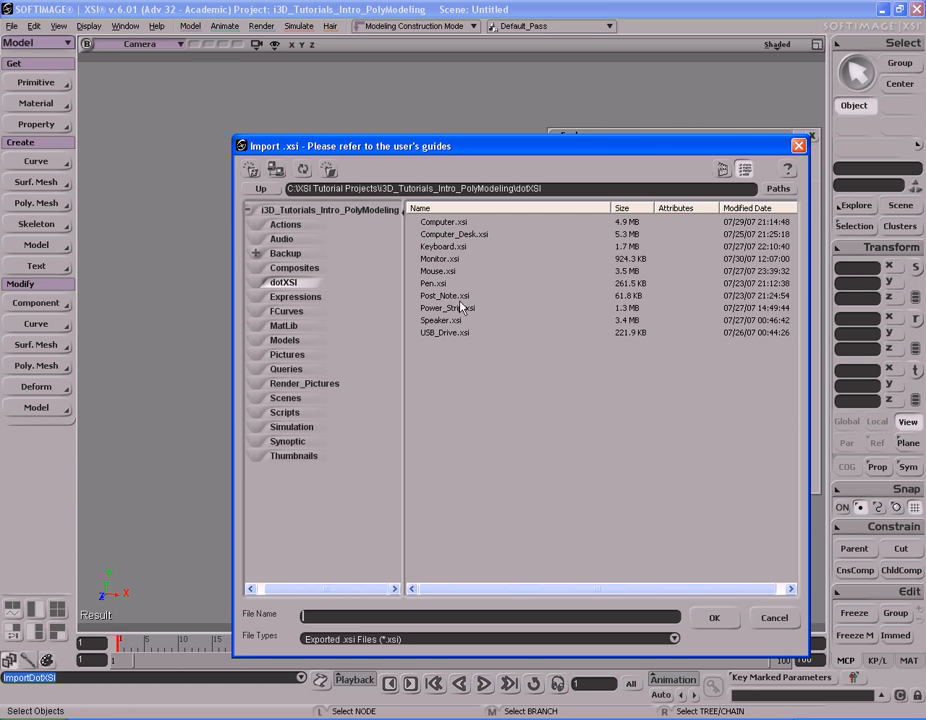
double_click(449, 272)
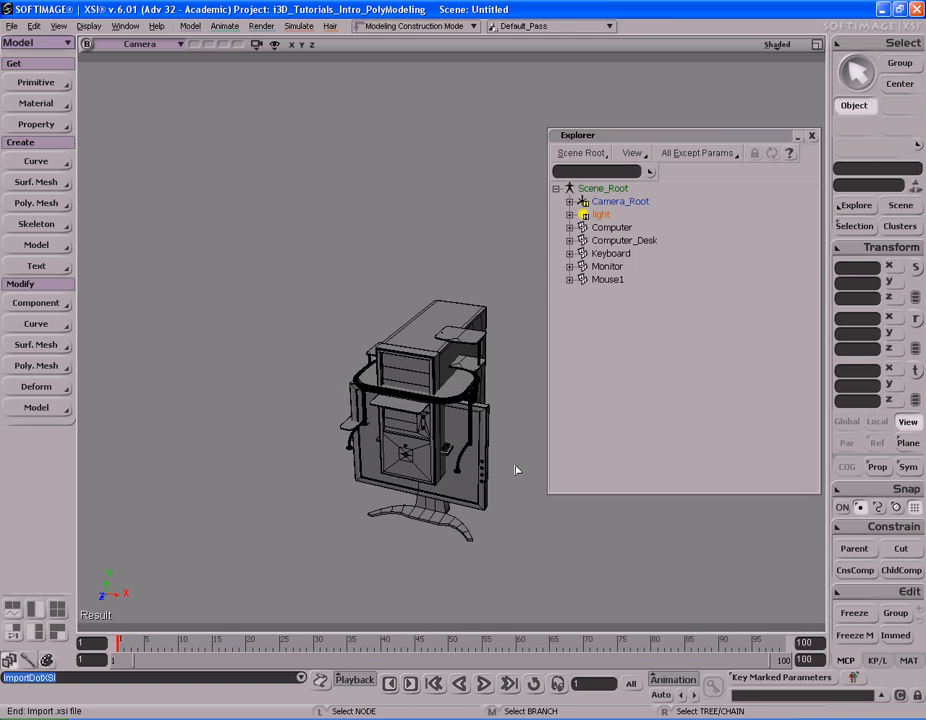
Import Pen.xsi and Post_Note.xsi one after the other with the current dotXSI import options
key(period)
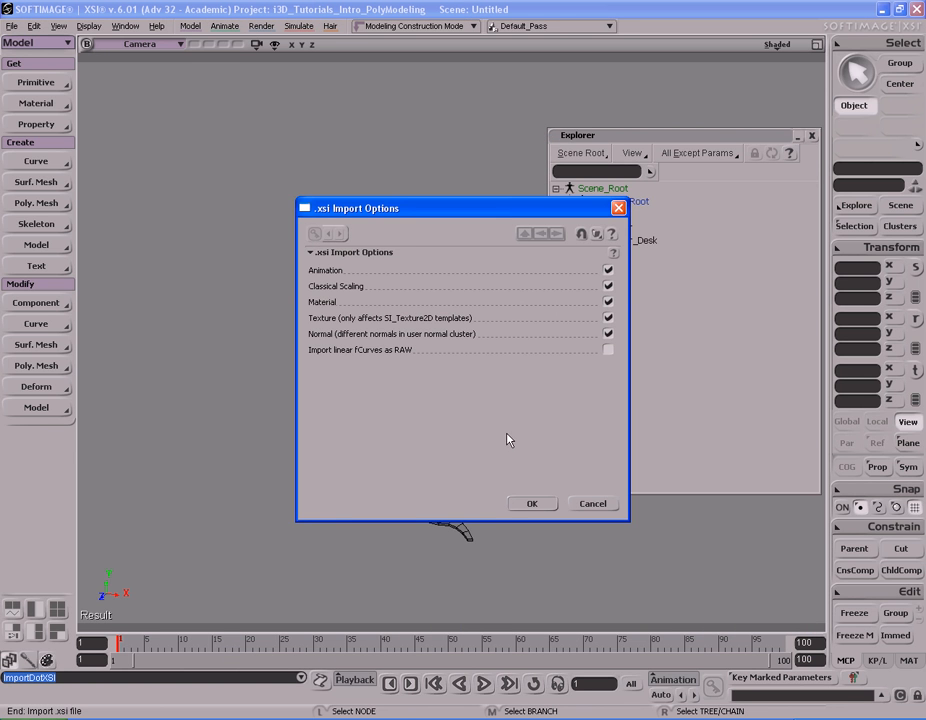
click(539, 503)
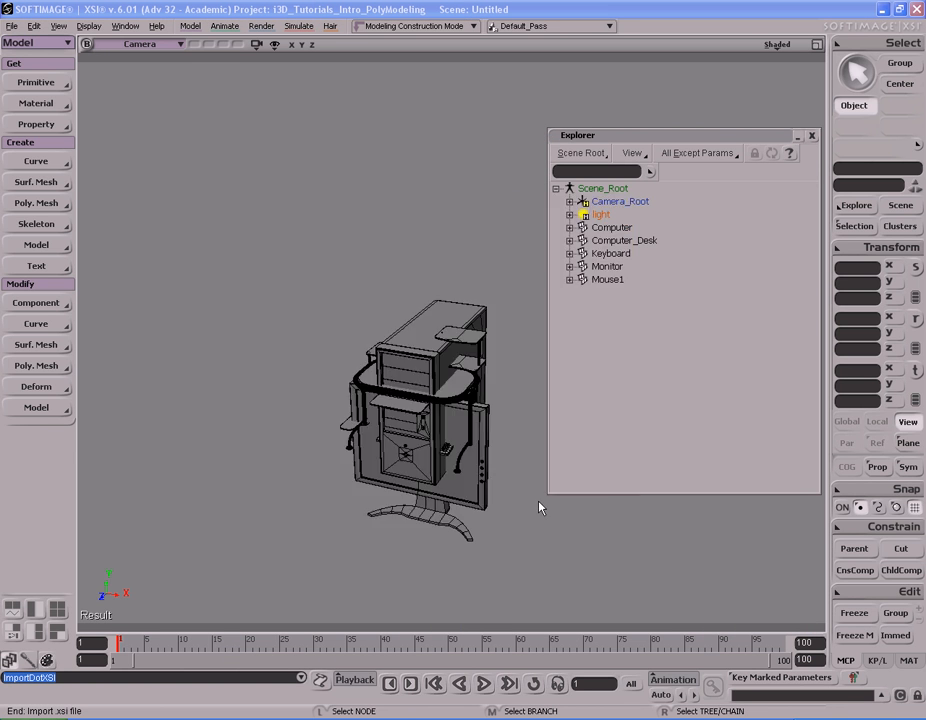
double_click(434, 284)
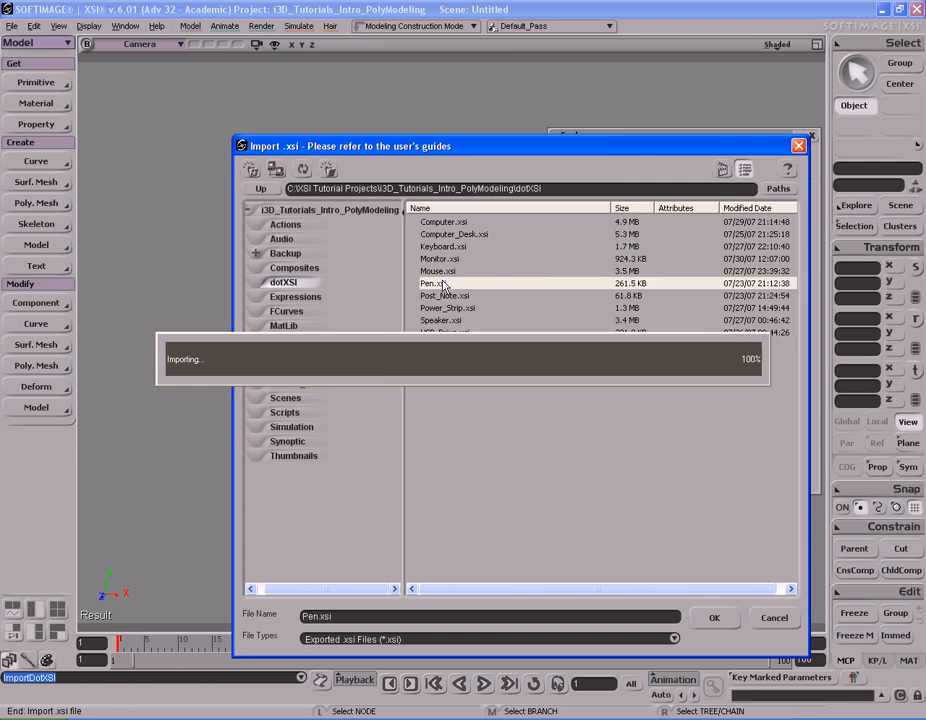
key(period)
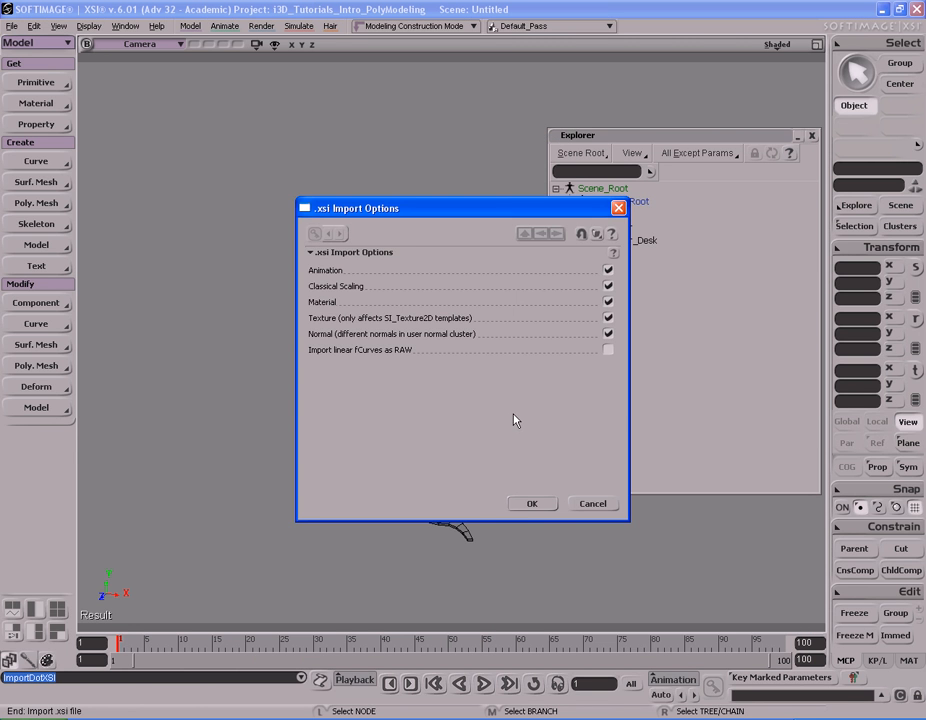
click(531, 503)
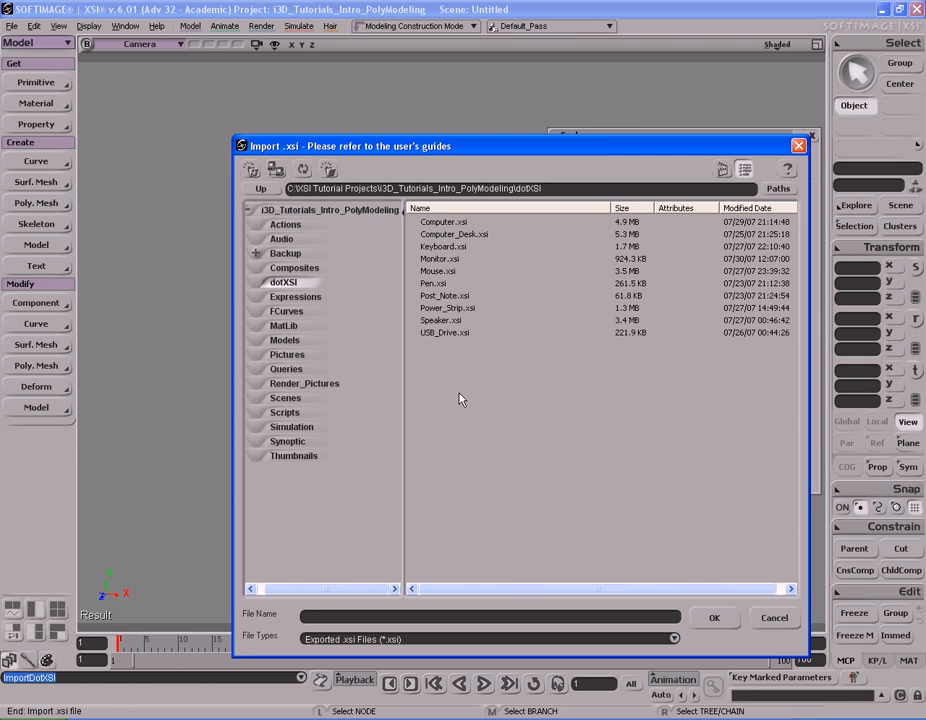
double_click(452, 296)
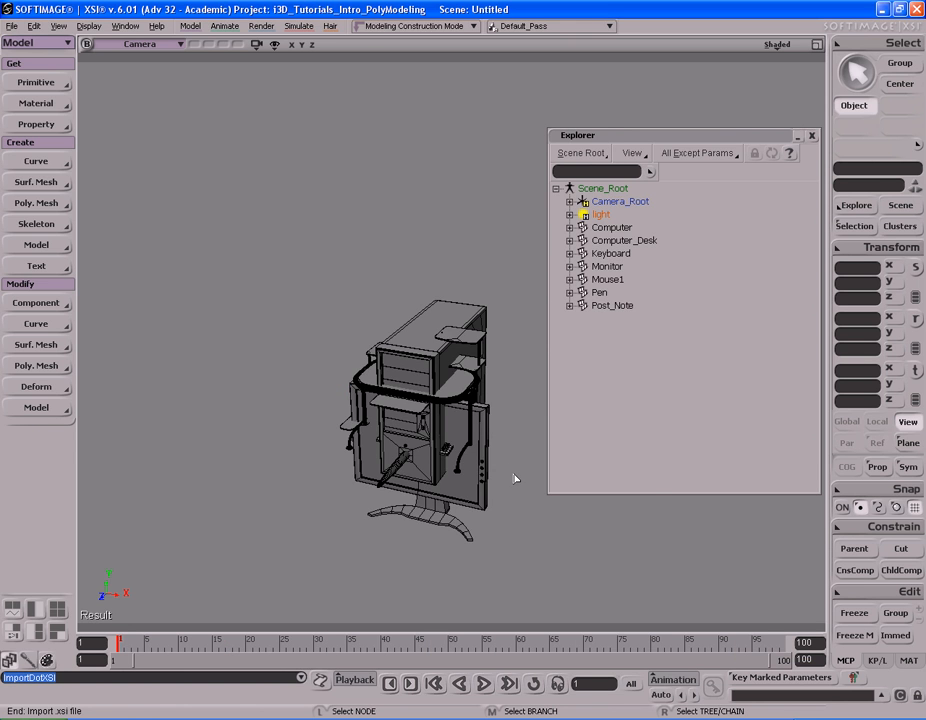
Import Power_Strip.xsi from the project's dotXSI folder with the current import options
key(period)
click(533, 504)
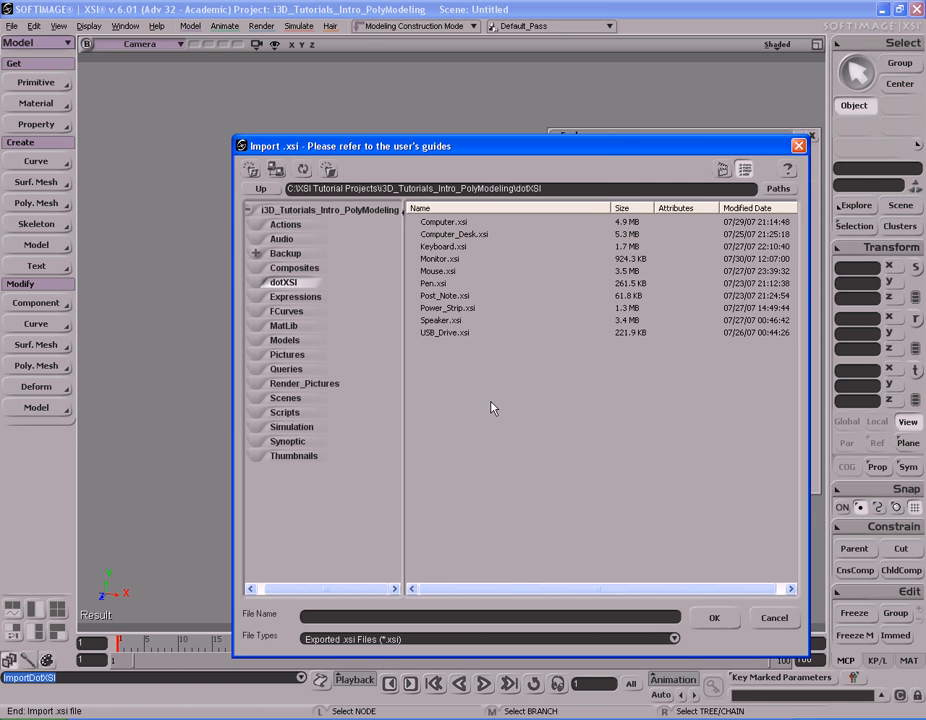
click(466, 310)
double_click(466, 310)
Bring Speaker.xsi into the scene by repeating the dotXSI import with unchanged options
key(s)
middle_drag(393, 407, 432, 468)
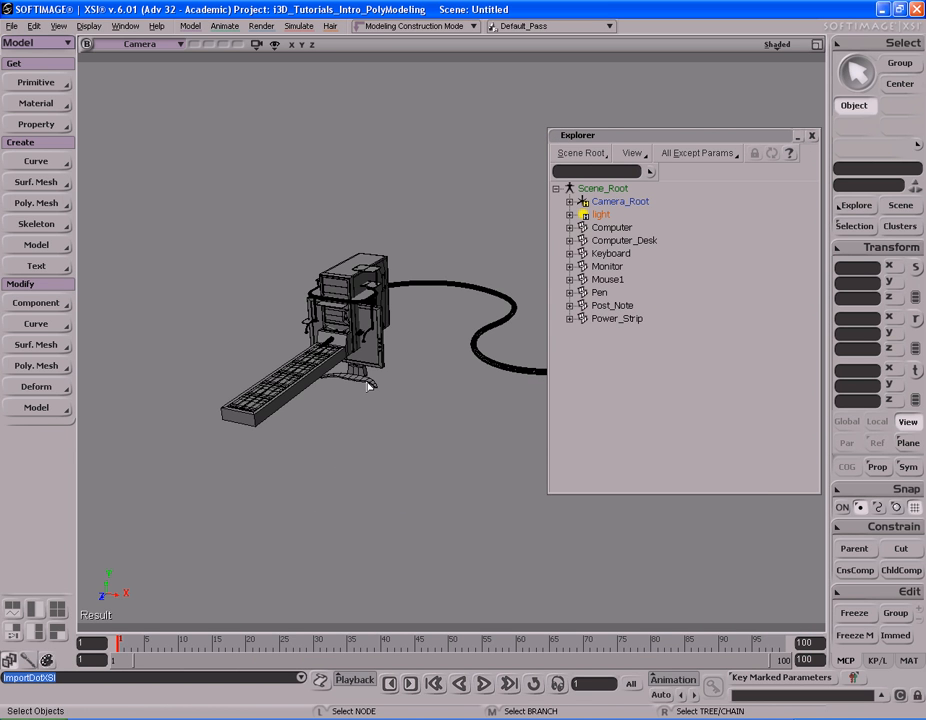
key(period)
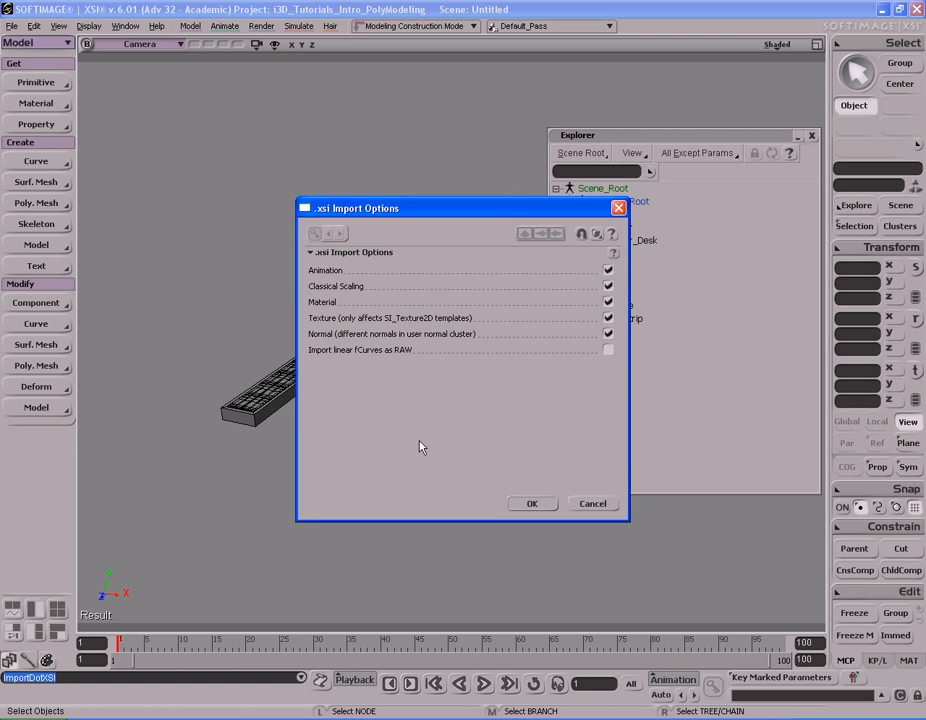
click(531, 502)
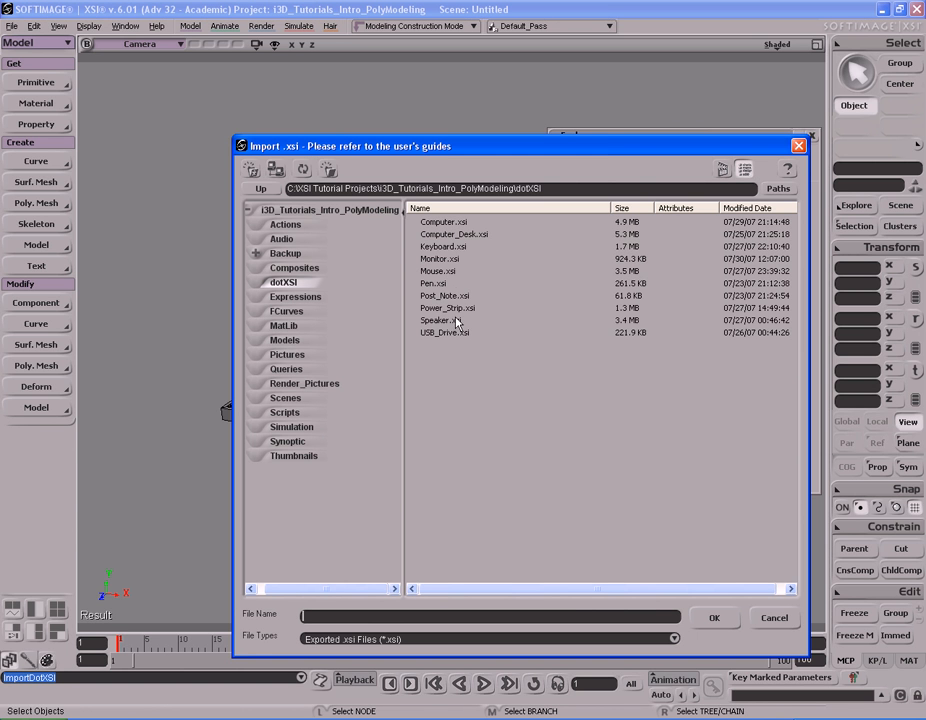
click(457, 321)
double_click(457, 321)
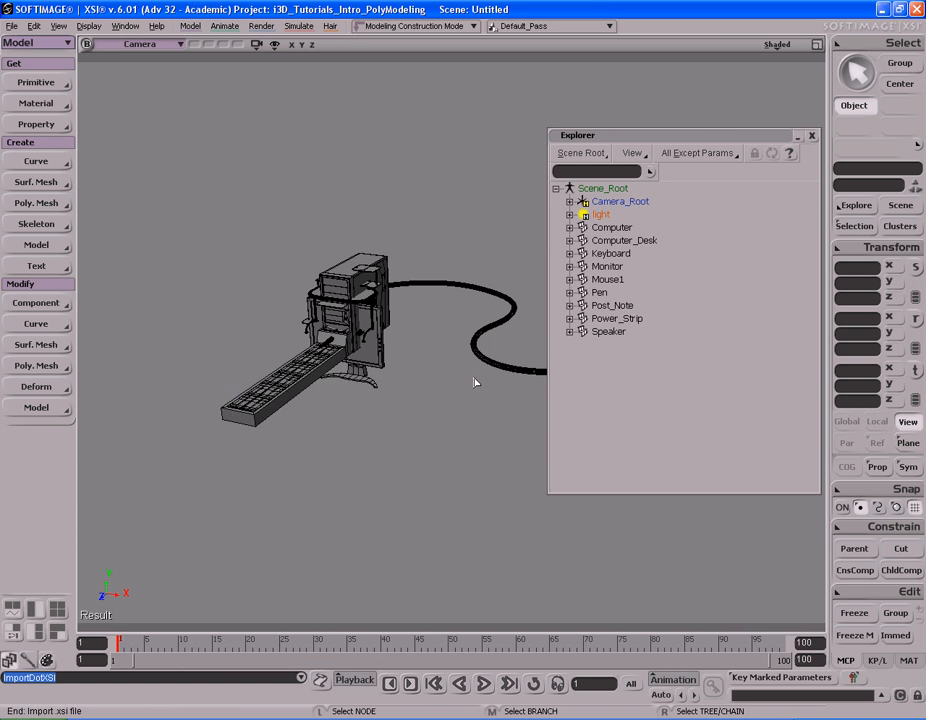
Import USB_Drive.xsi with the current dotXSI options and clear the selection
key(s)
drag(453, 411, 438, 393)
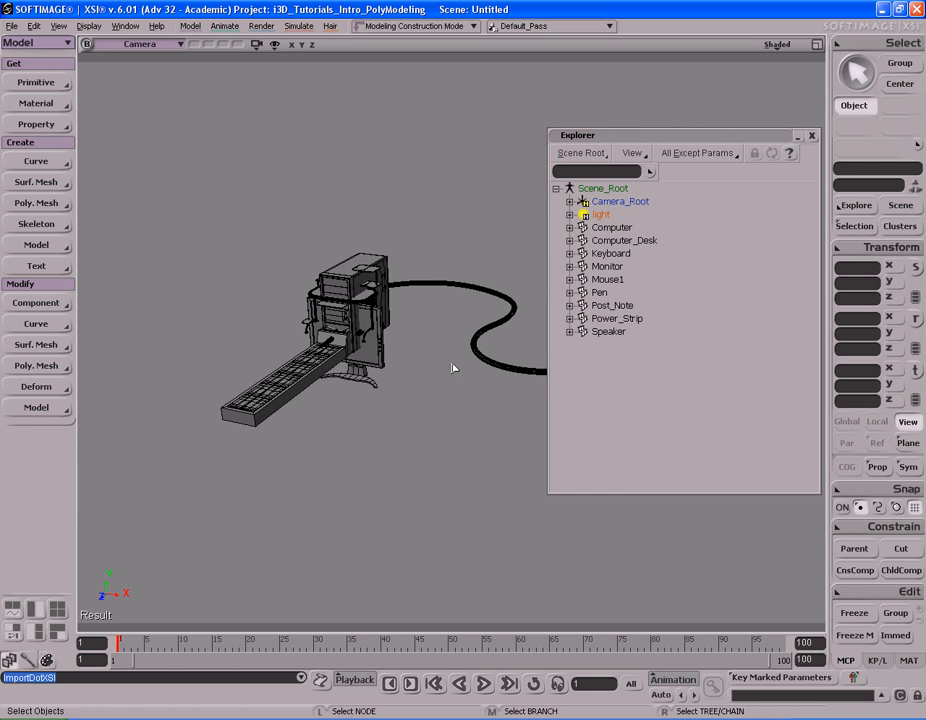
key(s)
key(alt+z)
key(period)
click(533, 502)
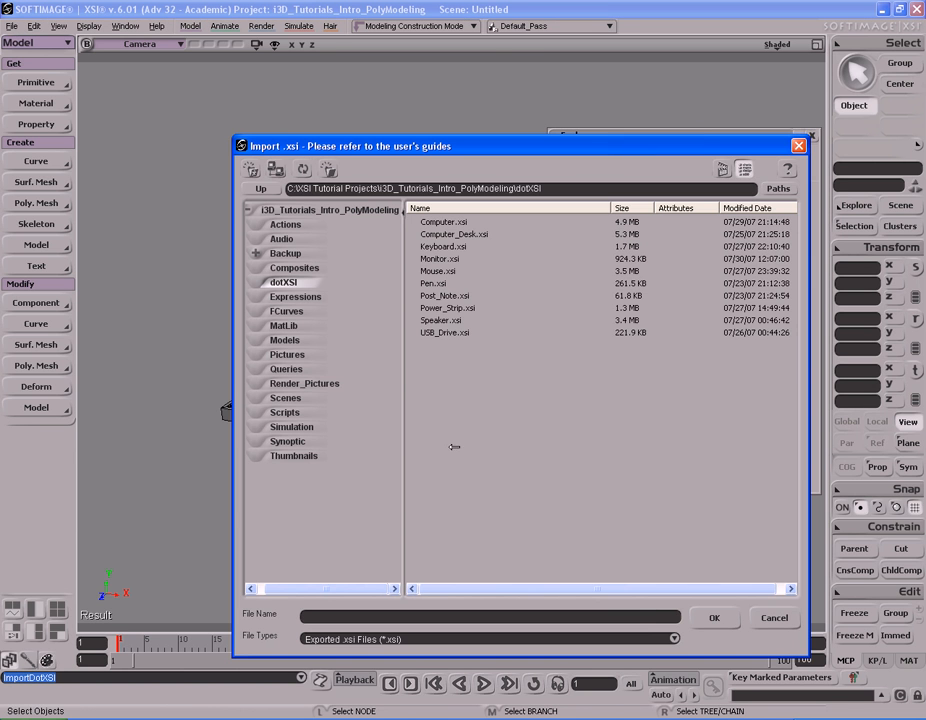
double_click(448, 333)
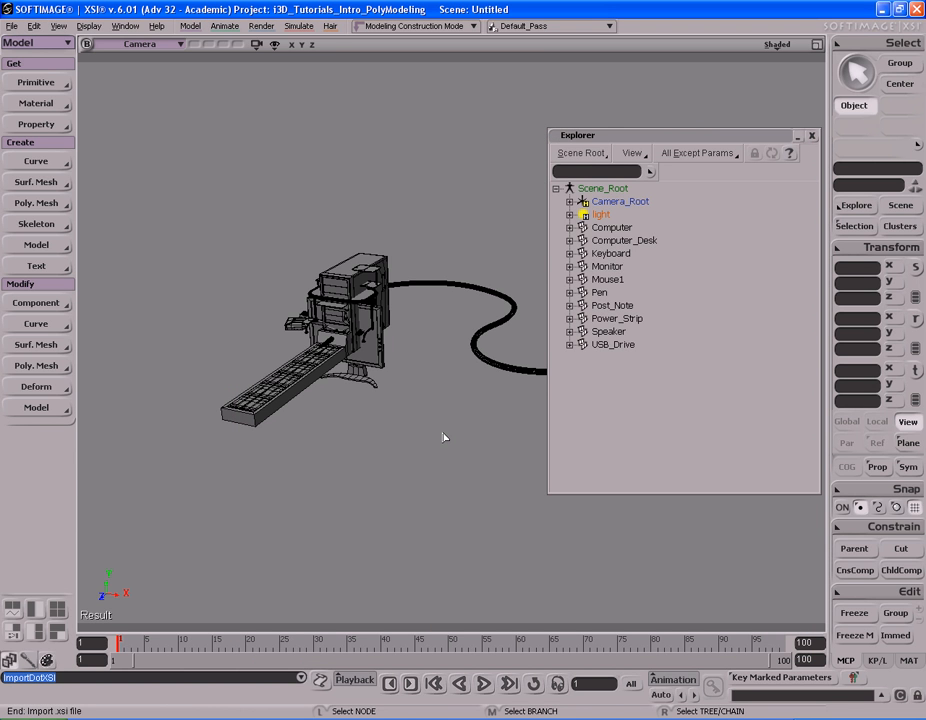
click(443, 425)
Import the model file CD Case.emdl from the project's Models folder and dismiss its property page
click(12, 26)
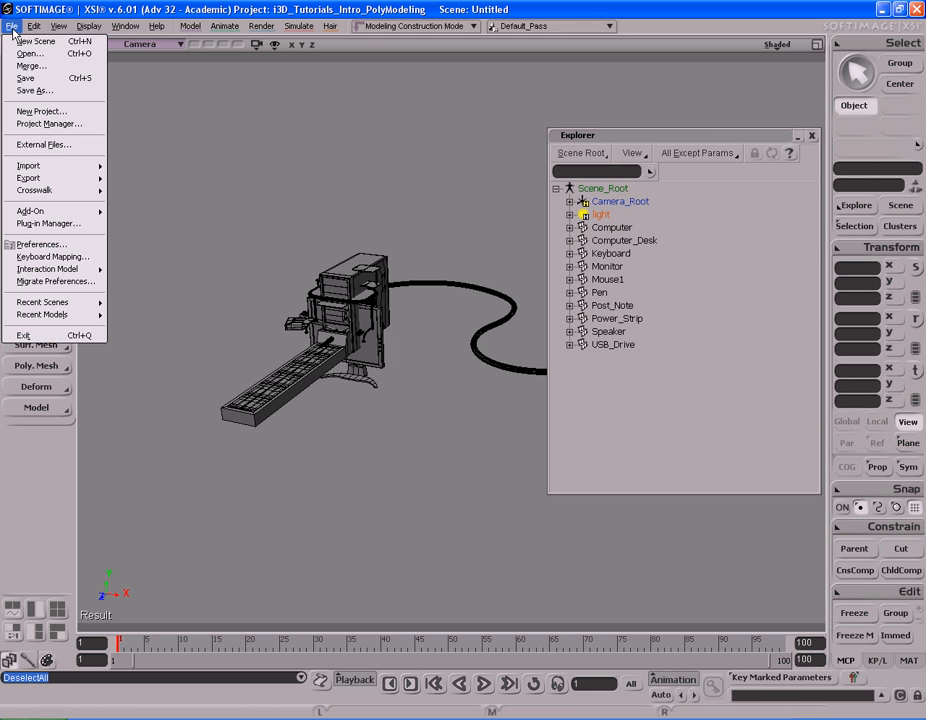
mouse_move(60, 165)
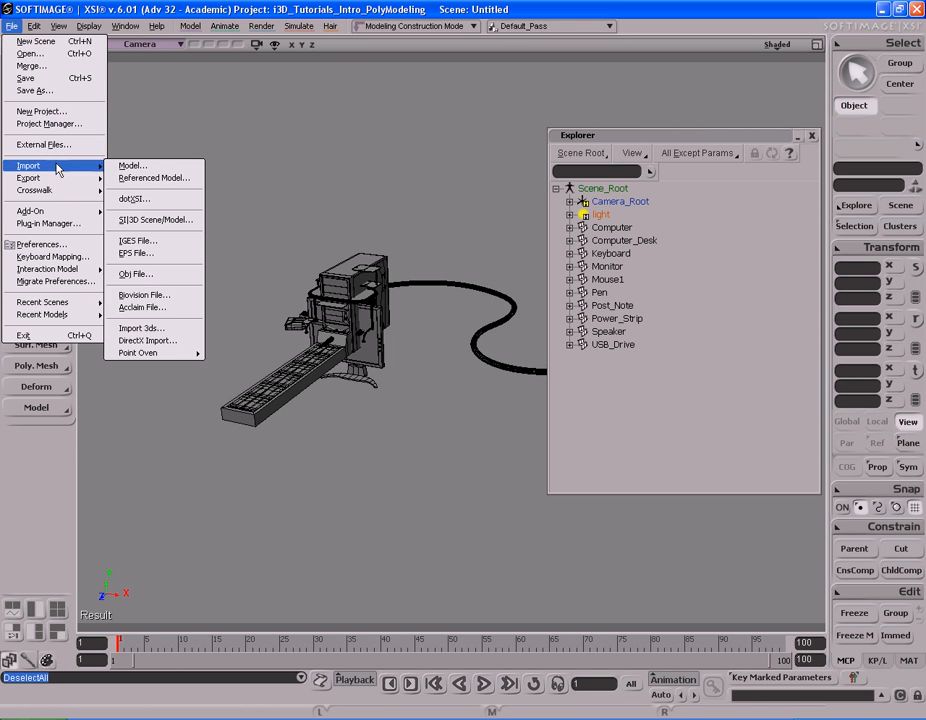
click(153, 171)
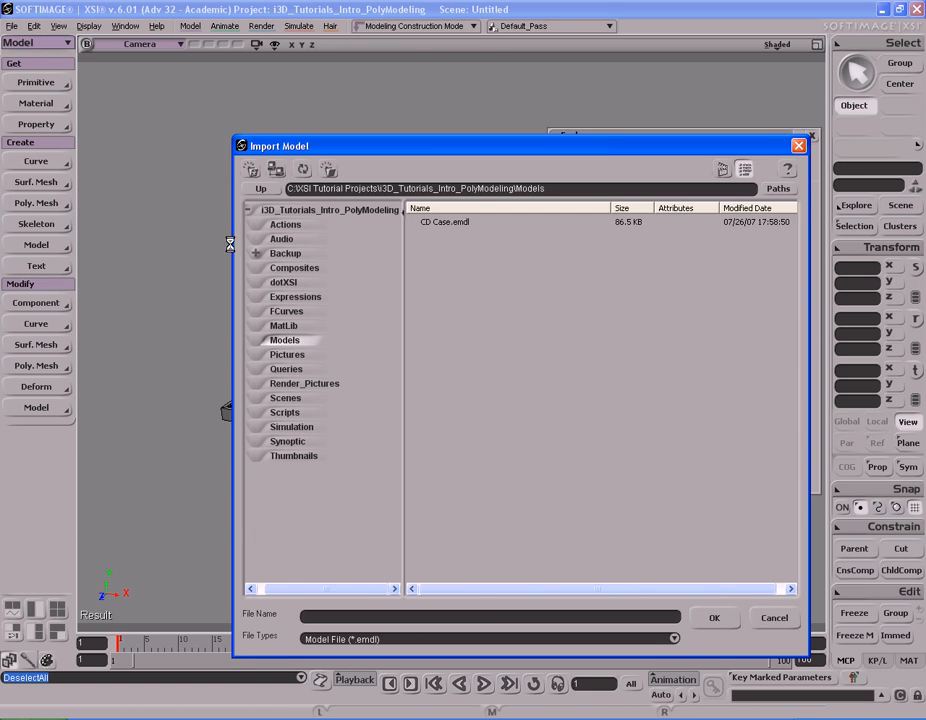
click(449, 226)
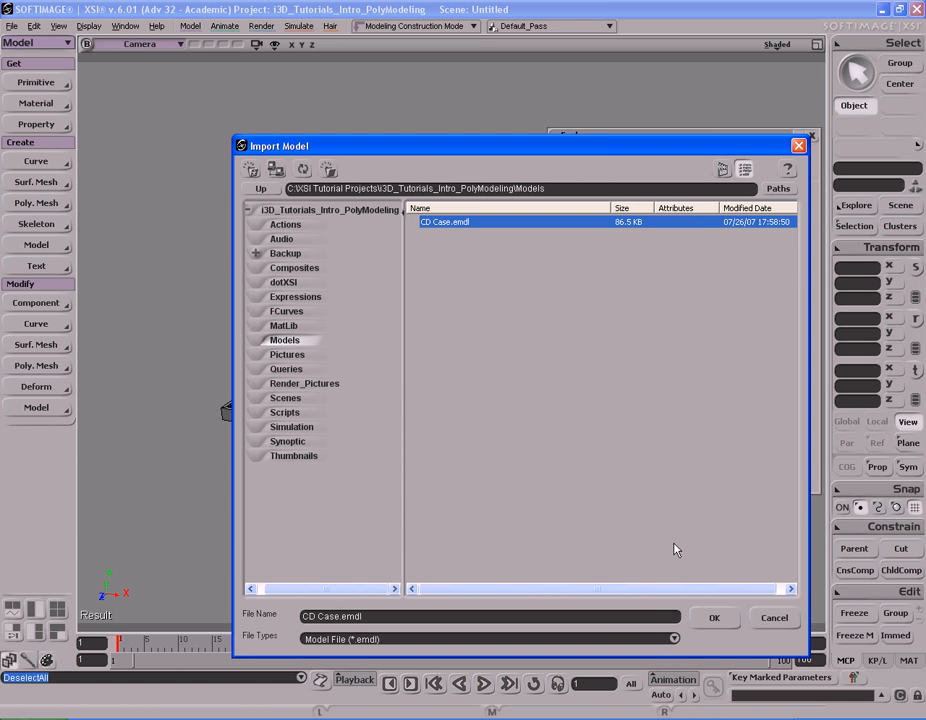
click(714, 617)
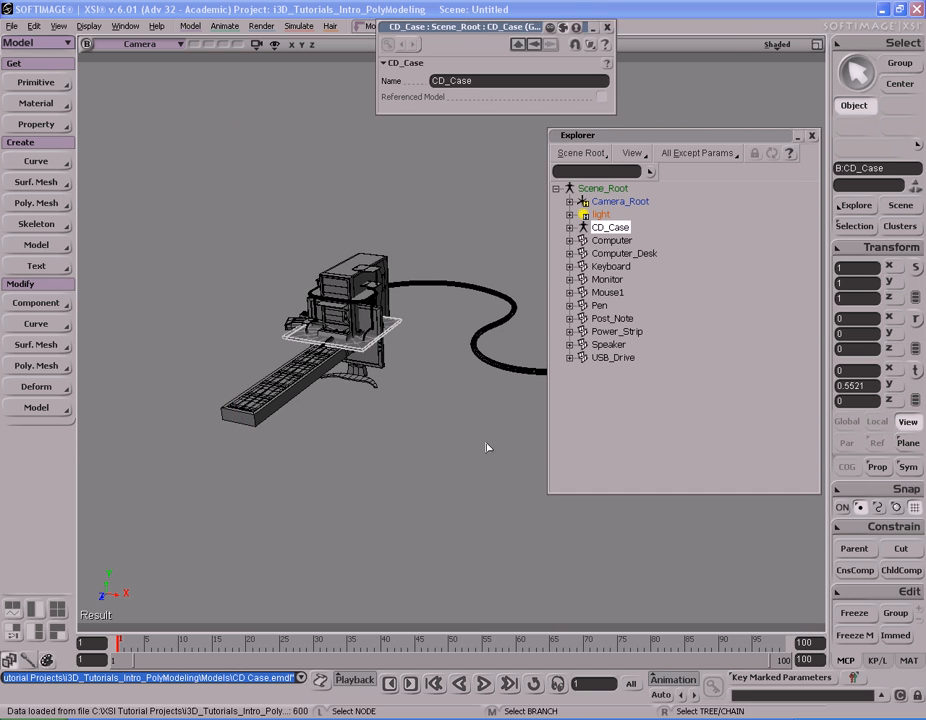
click(606, 28)
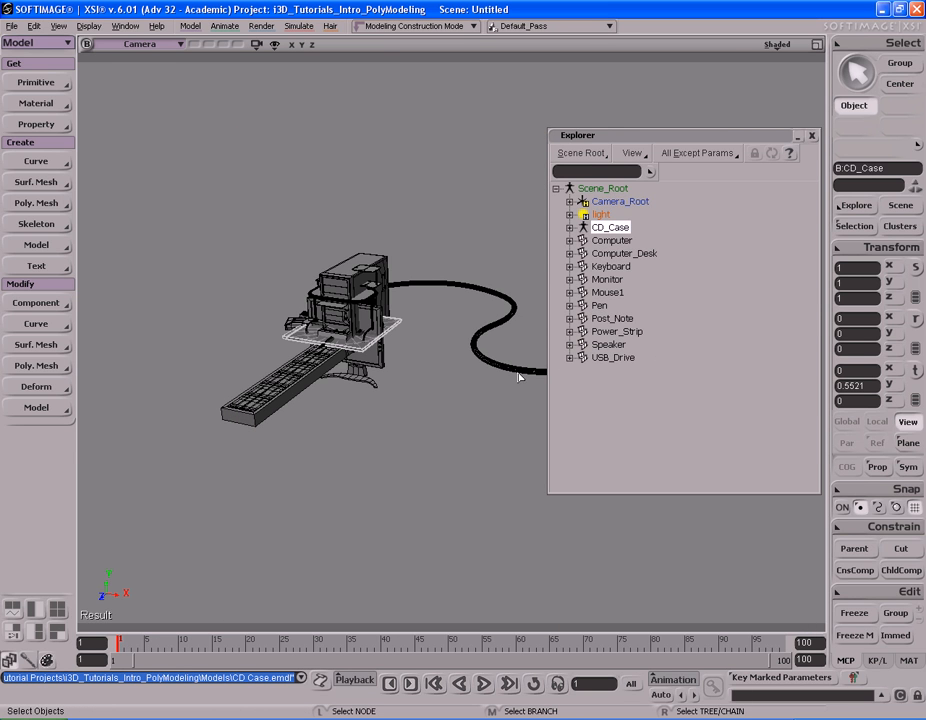
Examine the pile of imported models around the origin from several angles and distances
key(s)
right_drag(366, 384, 451, 353)
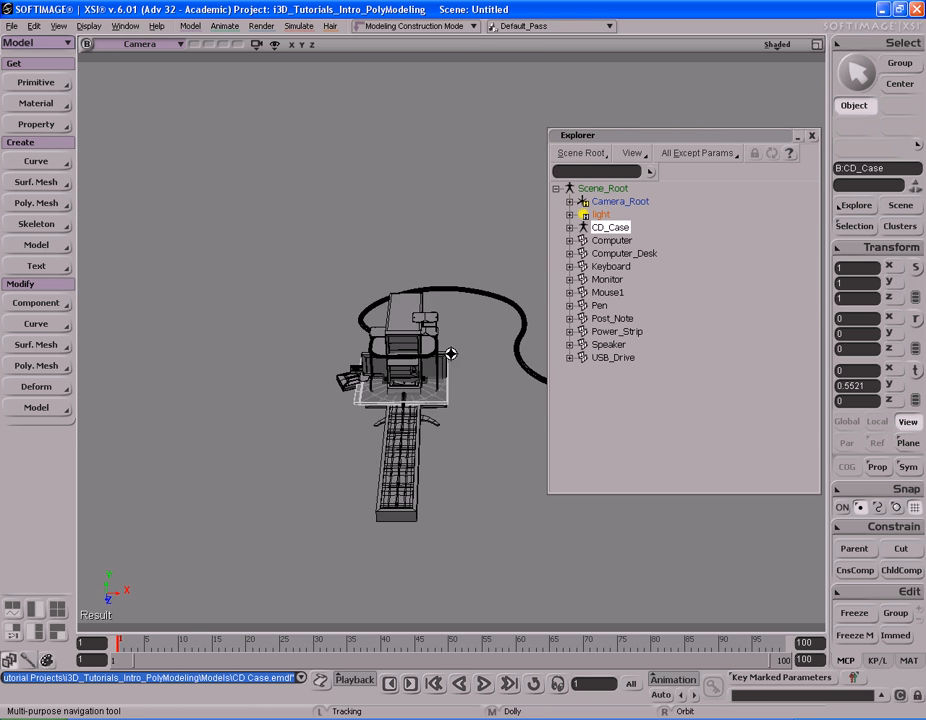
middle_drag(451, 353, 322, 364)
drag(322, 364, 443, 383)
right_drag(443, 383, 397, 372)
mouse_move(397, 372)
middle_down()
mouse_move(389, 362)
mouse_move(439, 352)
middle_up()
middle_drag(304, 345, 384, 338)
drag(415, 320, 409, 345)
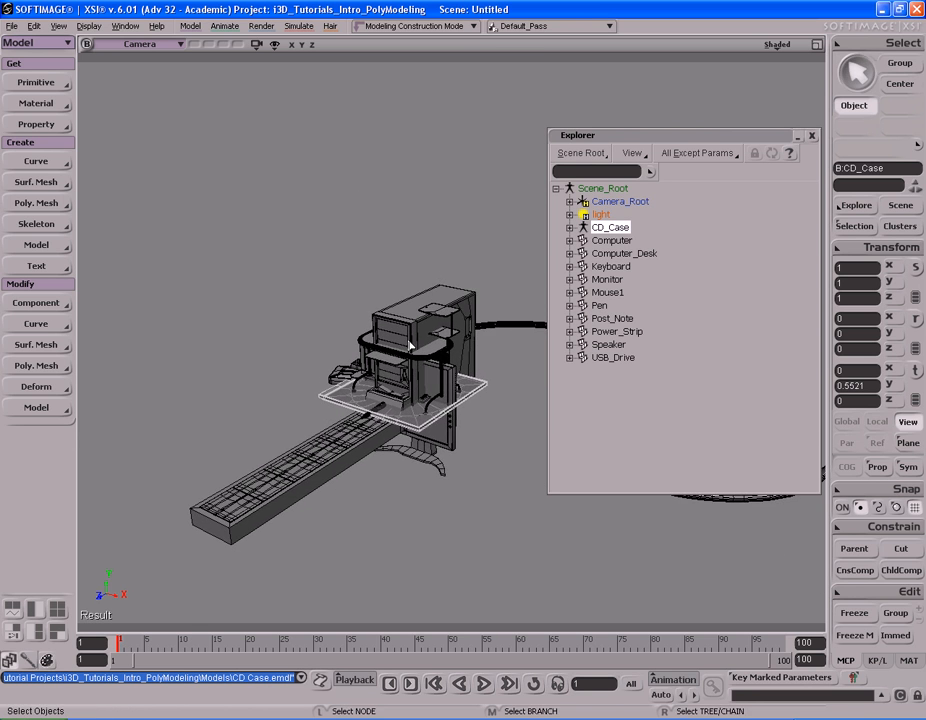
Select the imported models in turn in the Explorer, from USB_Drive to Computer_Desk, to inspect where each sits
click(613, 358)
click(616, 331)
click(614, 318)
click(608, 305)
click(607, 292)
click(607, 279)
click(609, 266)
click(613, 253)
click(610, 241)
click(611, 254)
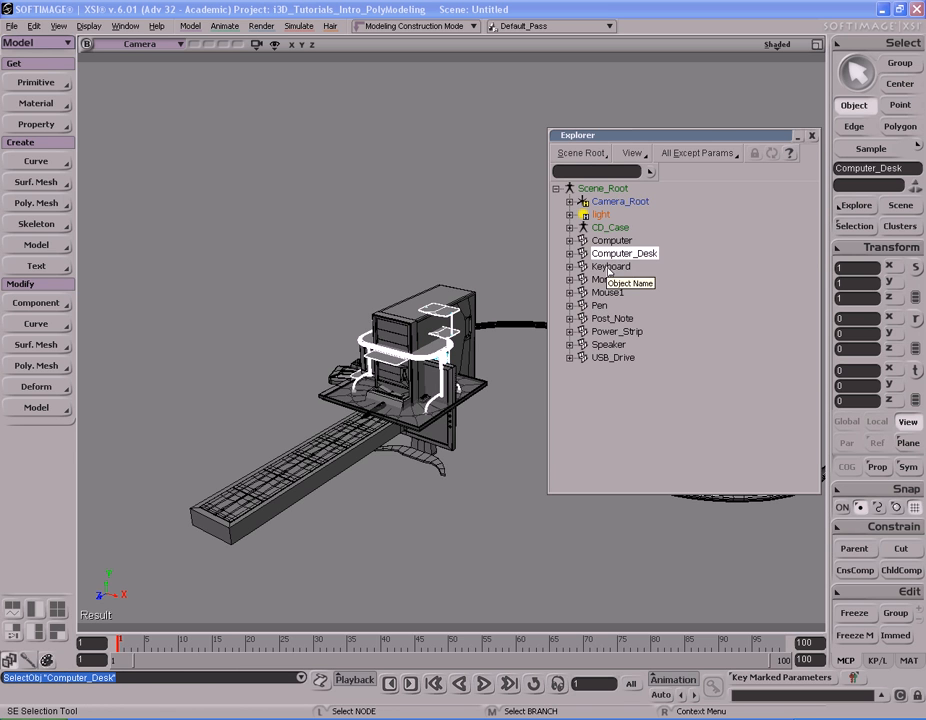
click(607, 279)
click(607, 292)
click(600, 305)
click(610, 318)
click(613, 331)
click(607, 344)
click(607, 358)
click(607, 318)
click(600, 305)
click(607, 292)
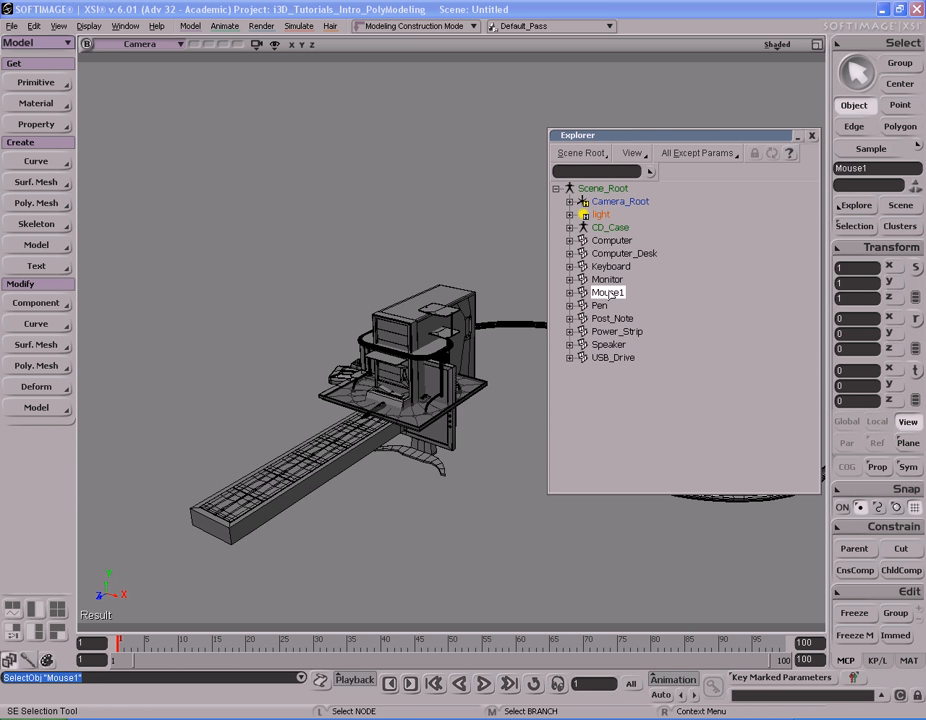
click(607, 280)
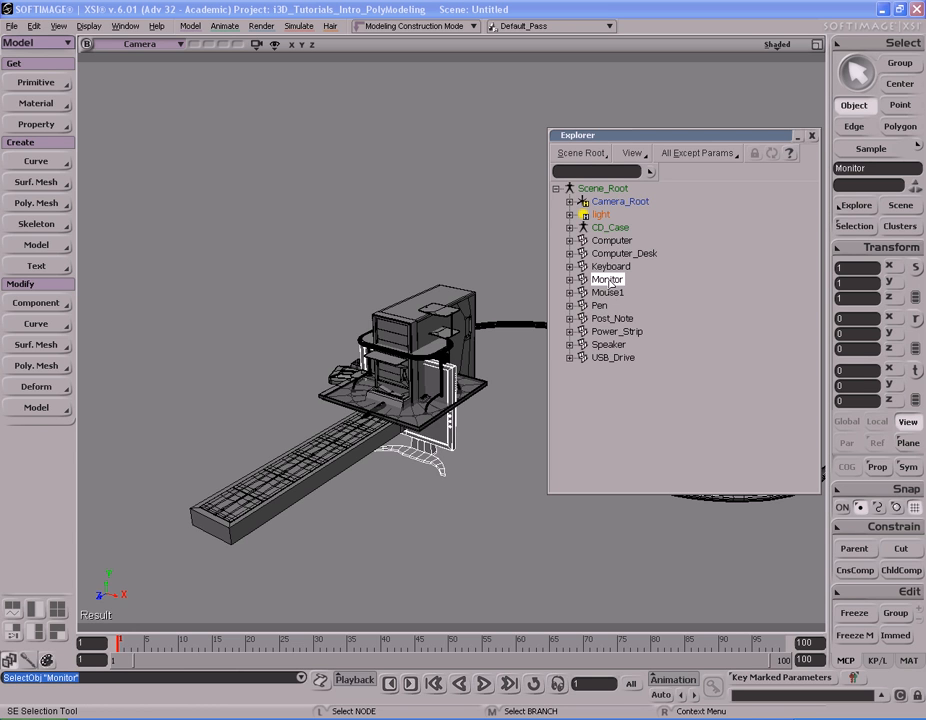
click(616, 254)
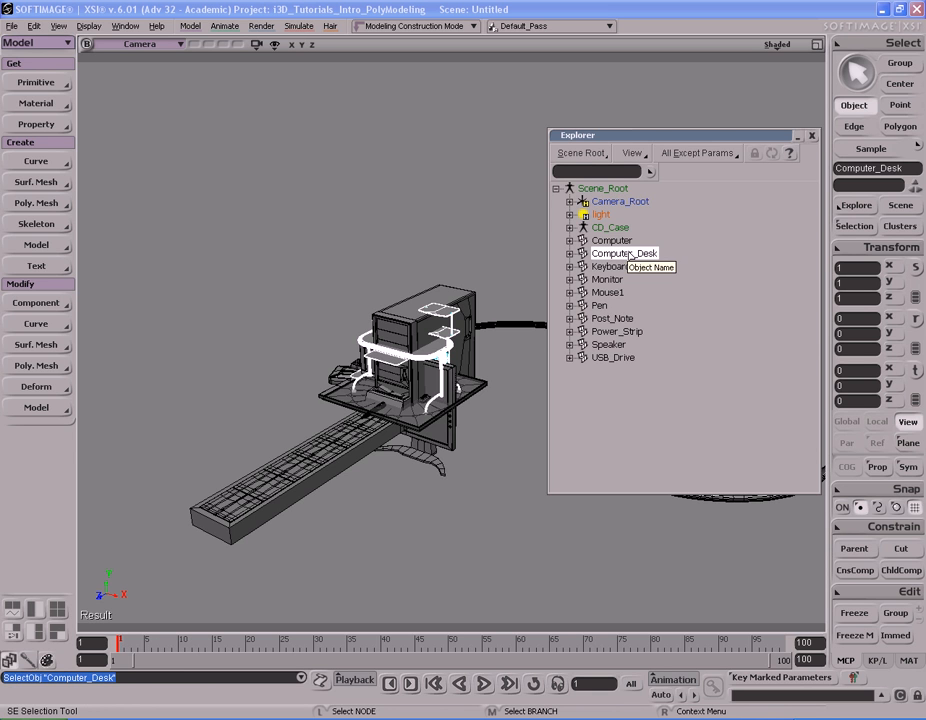
Hide Computer, every model from Keyboard through USB_Drive, and CD_Case, keeping only Computer_Desk shown
click(611, 266)
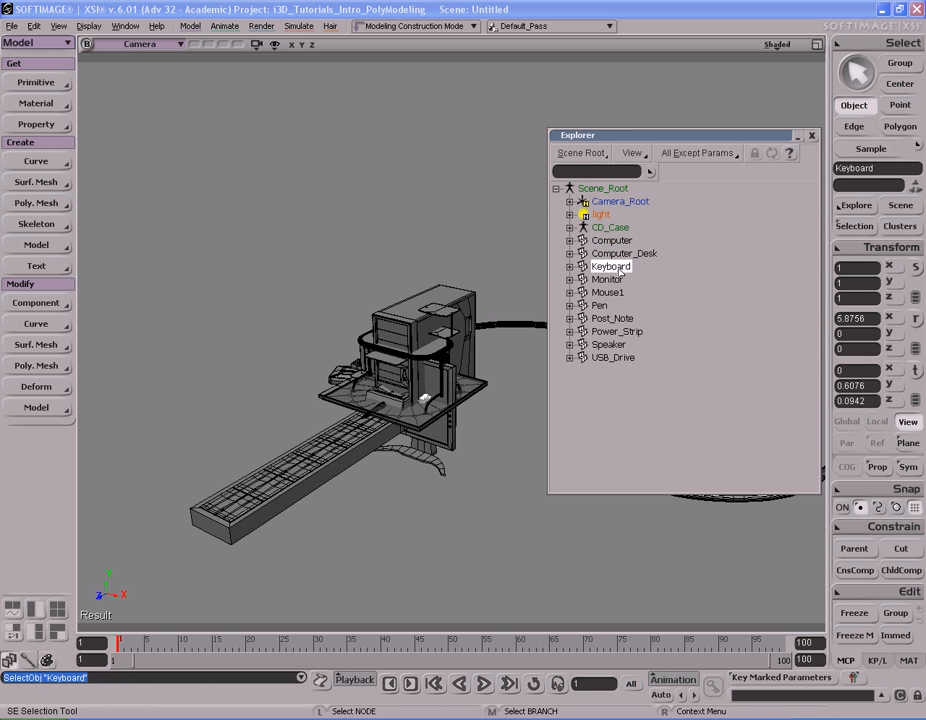
shift+click(615, 362)
ctrl+click(611, 240)
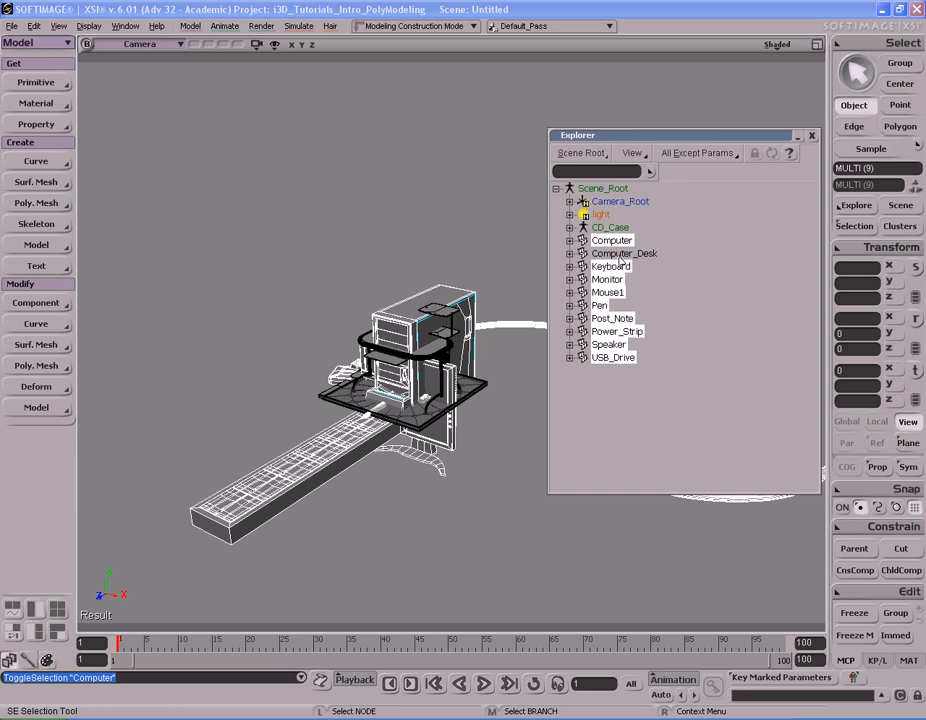
key(h)
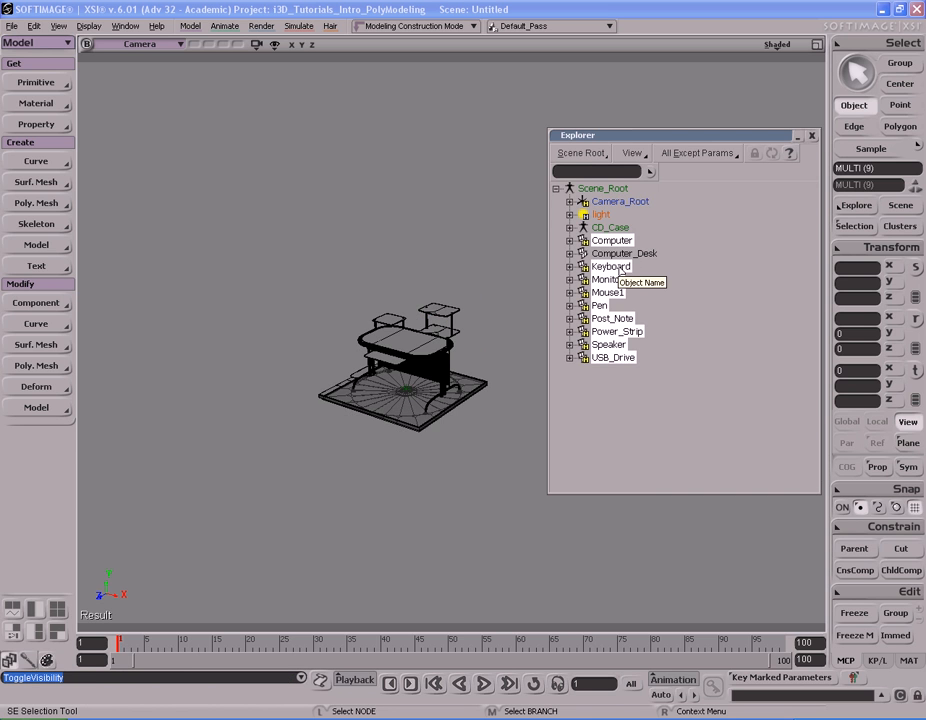
click(612, 228)
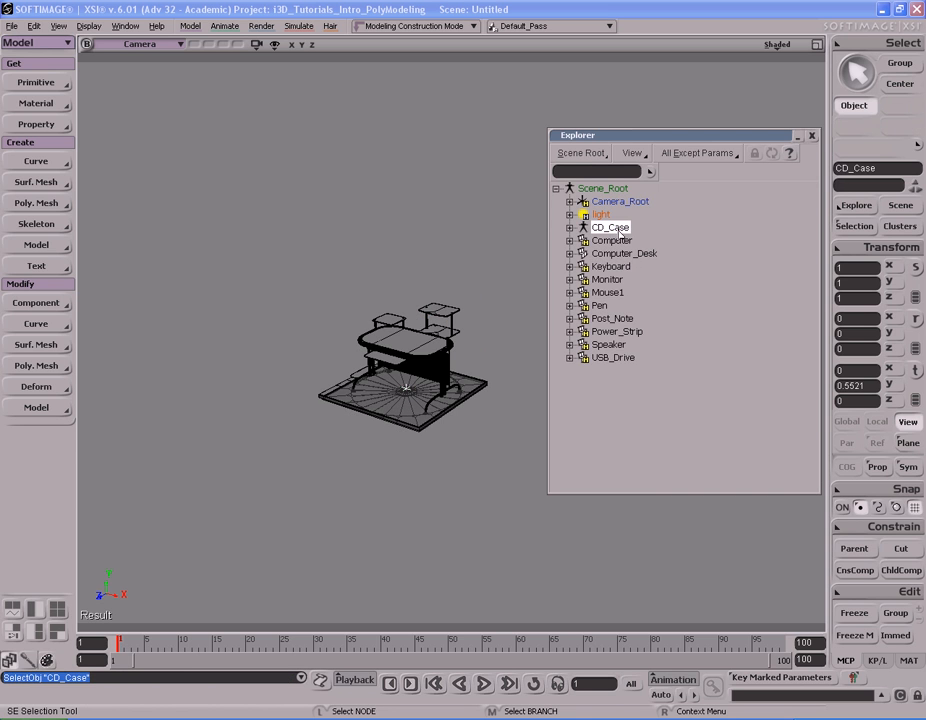
key(h)
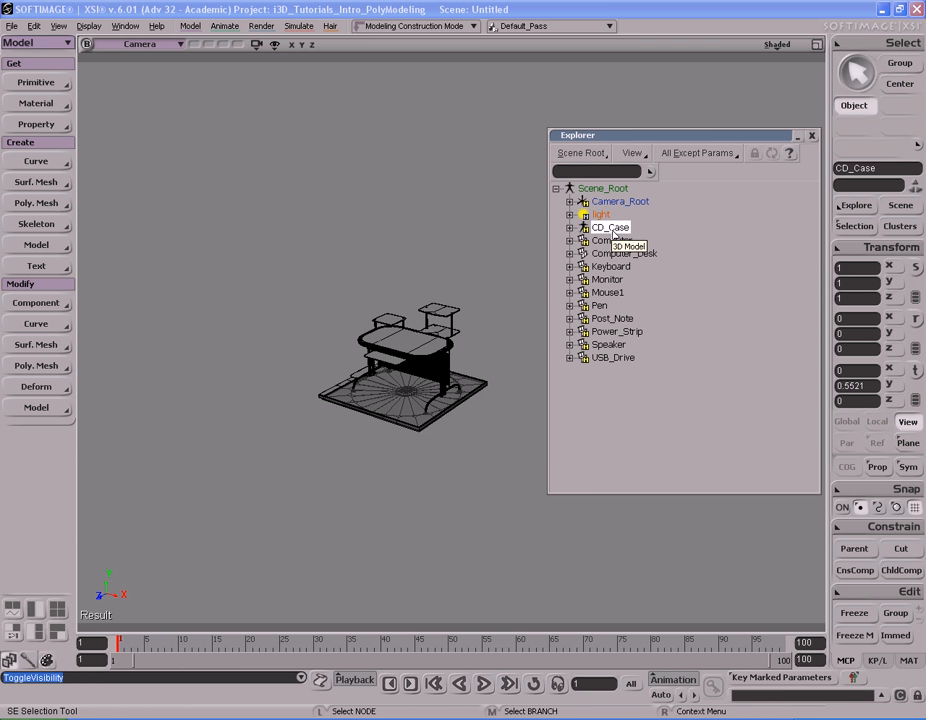
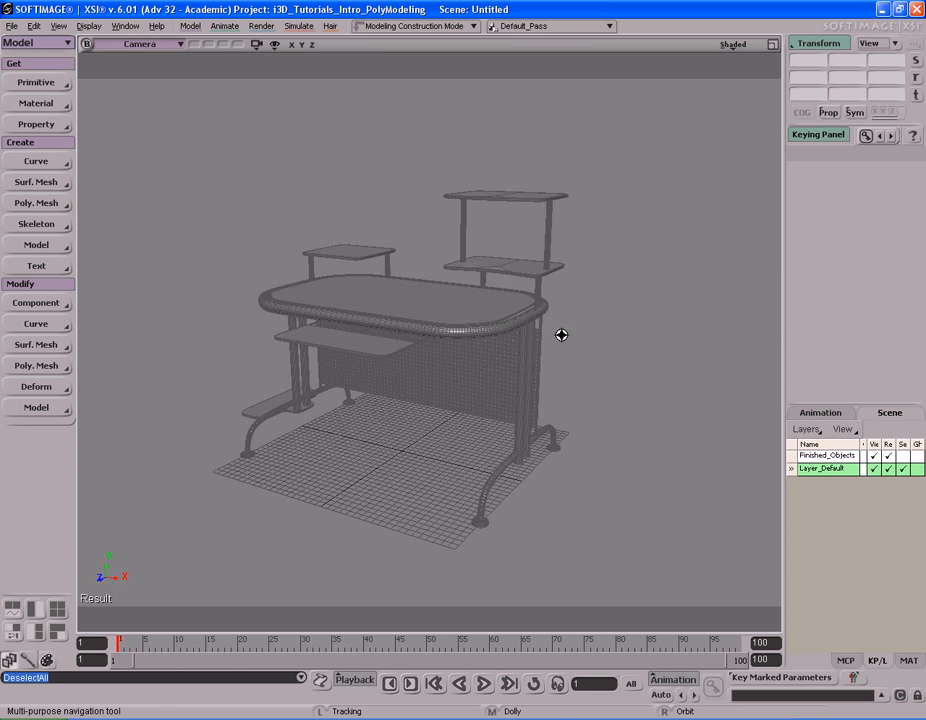
key(space)
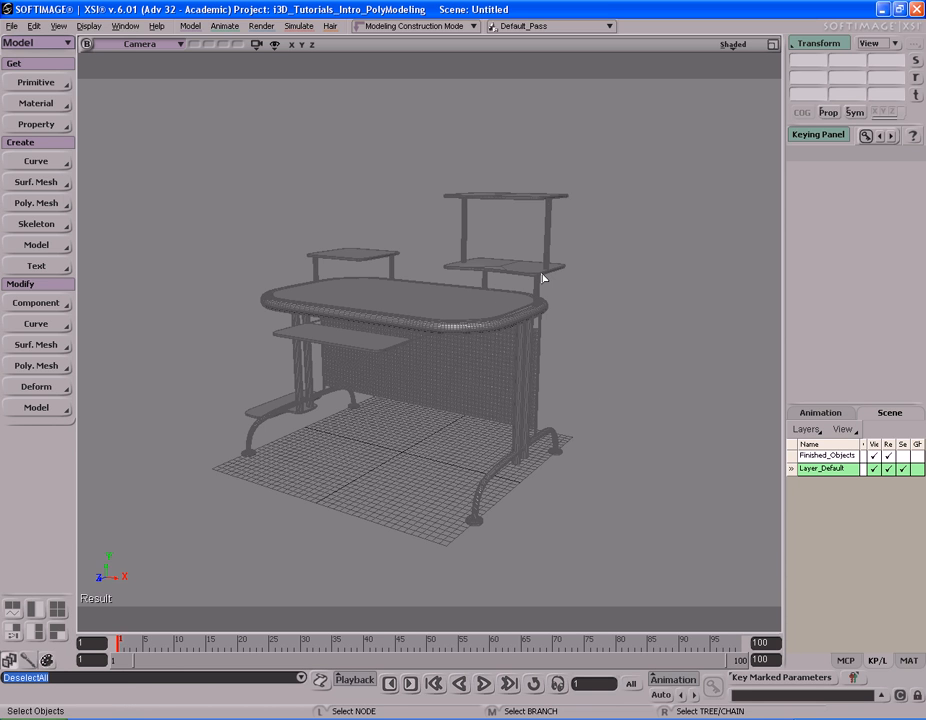
right_drag(563, 318, 608, 306)
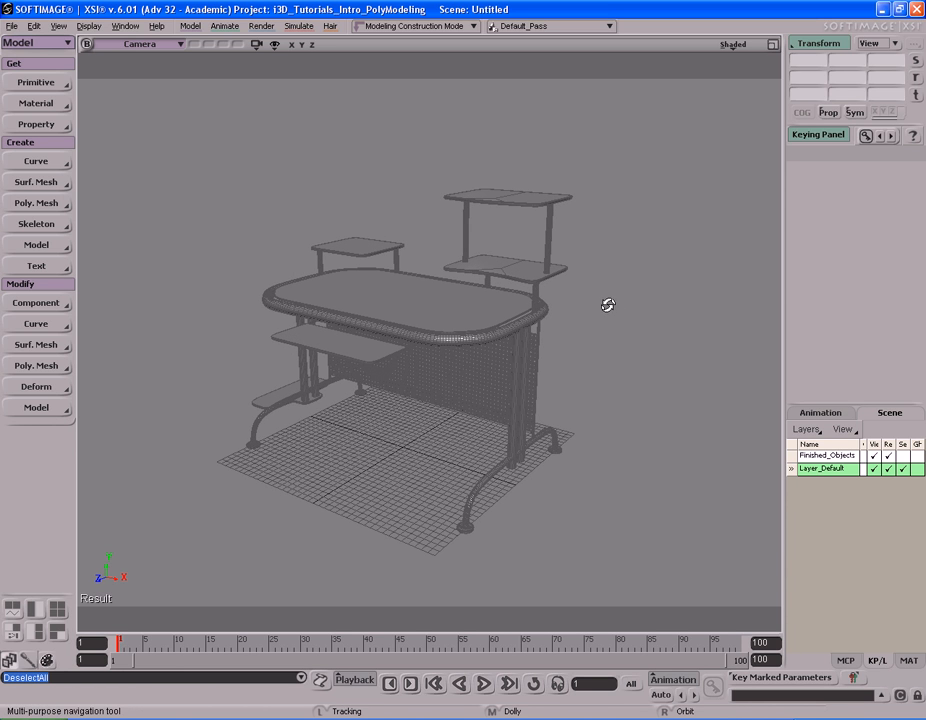
right_drag(576, 389, 624, 370)
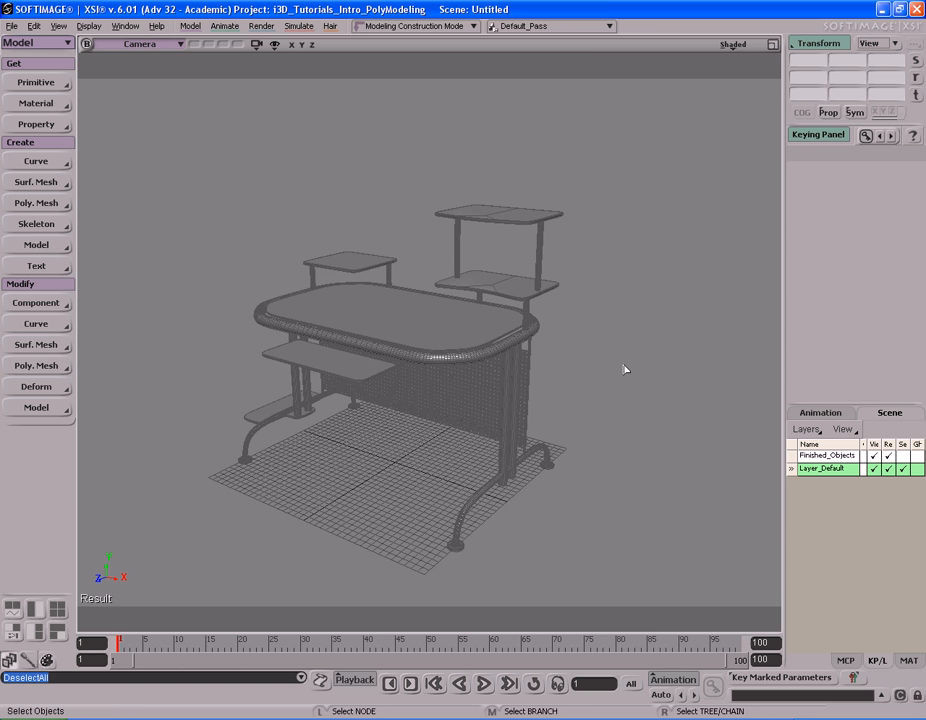
Unhide the Keyboard model through the Explorer and put the Explorer away
key(8)
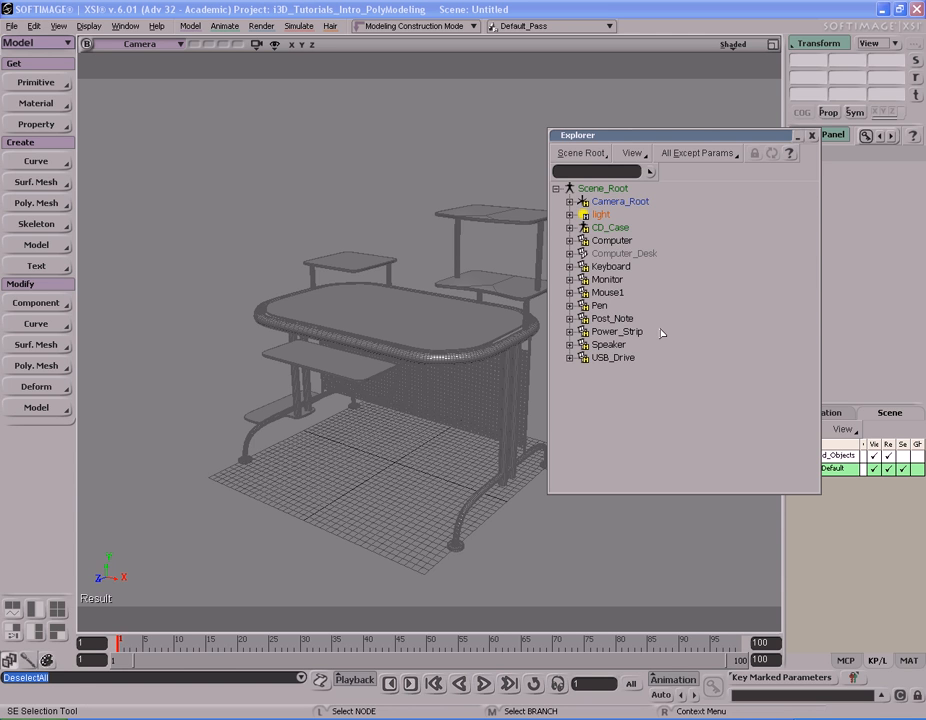
click(610, 266)
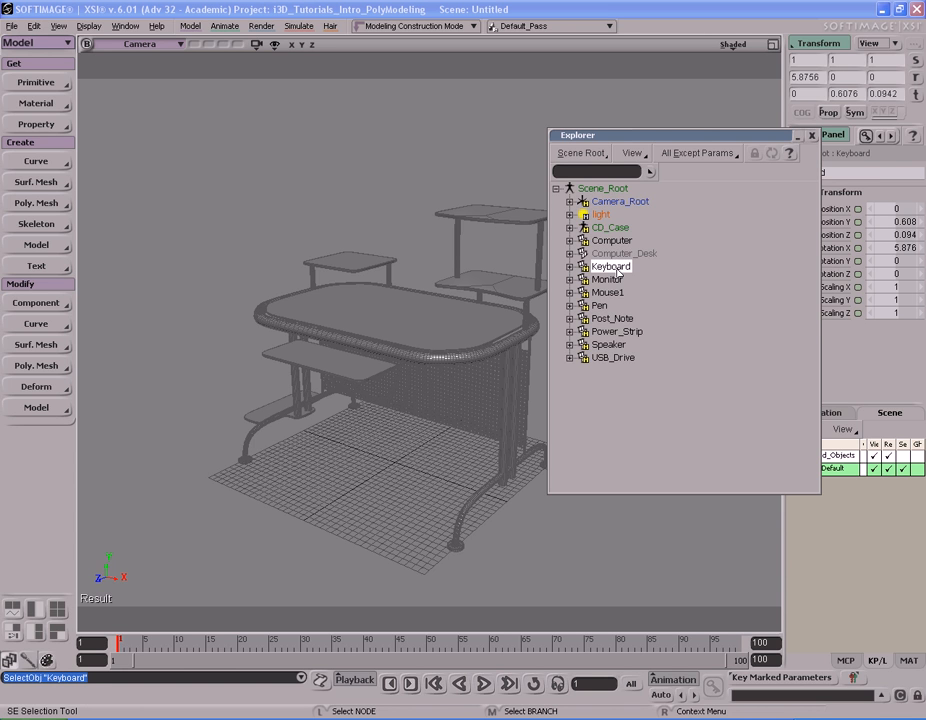
key(h)
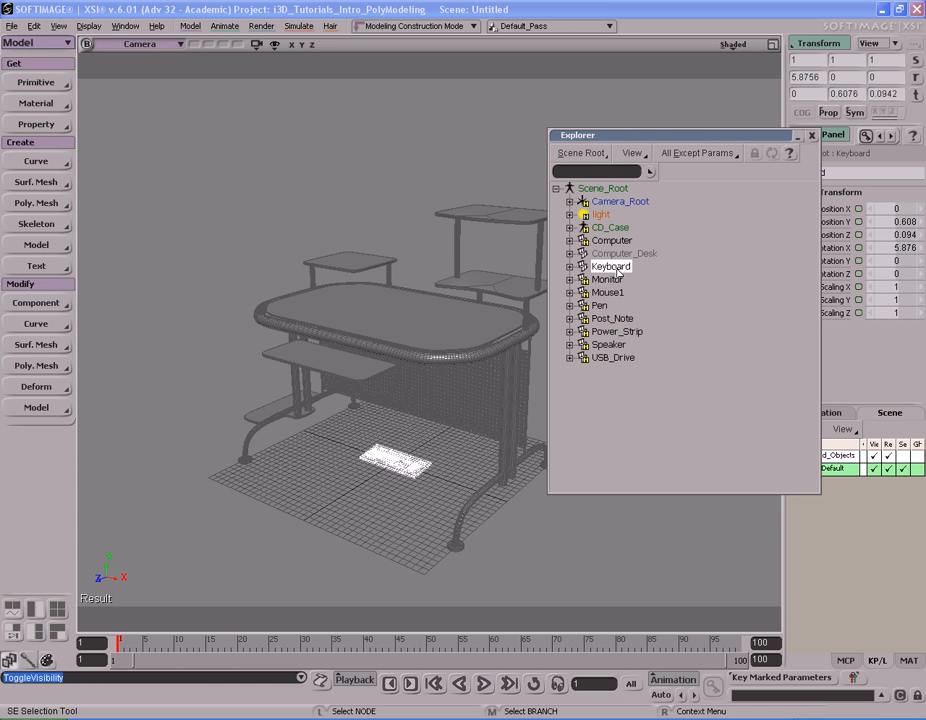
click(811, 135)
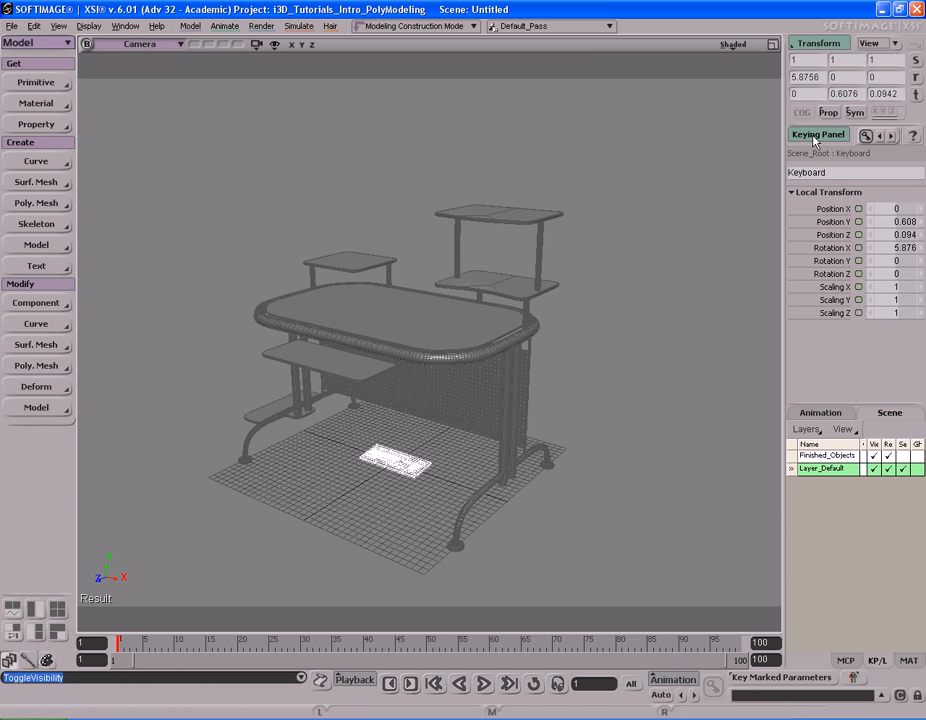
Activate Translate on the keyboard and examine where it sits relative to the desk's keyboard tray
key(s)
right_drag(579, 351, 482, 347)
key(v)
key(s)
key(v)
key(s)
right_drag(451, 306, 361, 336)
key(v)
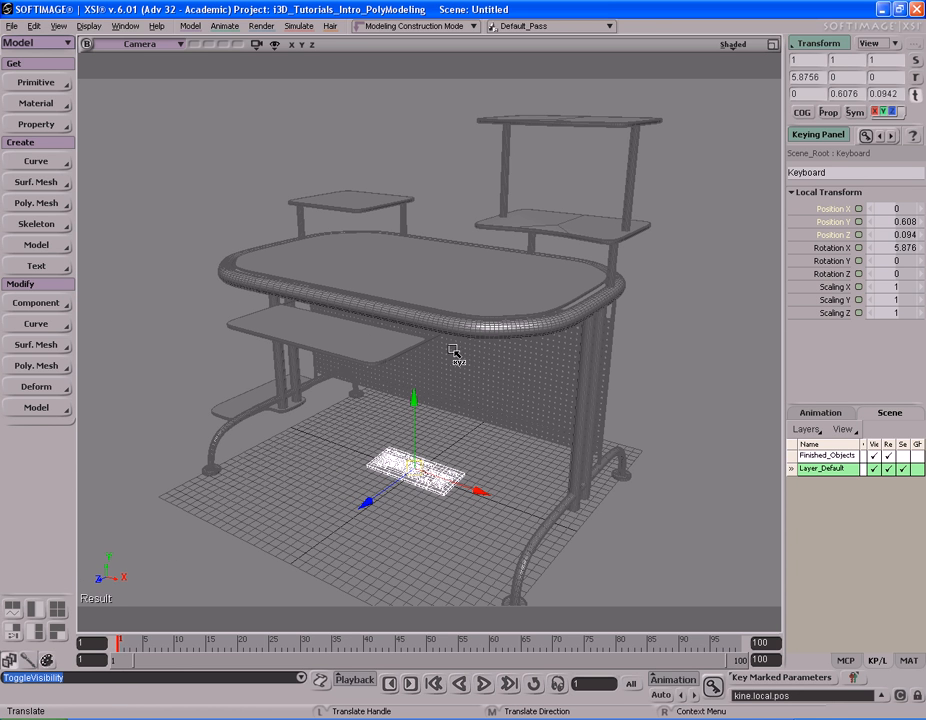
key(s)
key(v)
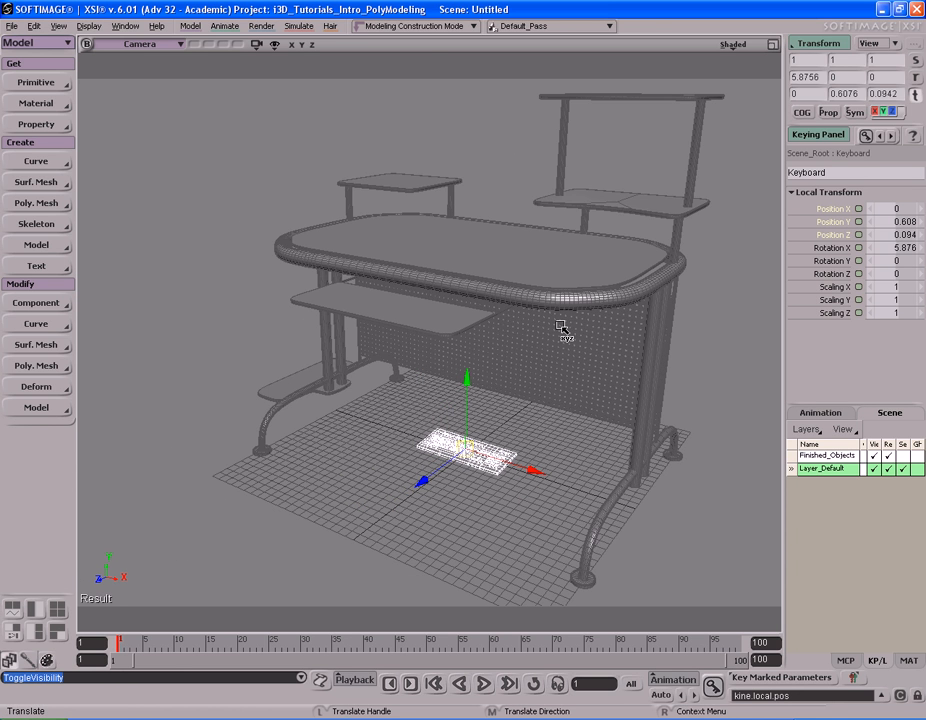
Slide the keyboard forward over the keyboard tray in a shaded Top view, to about Z 15.09
key(F12)
key(F12)
scroll(405, 269, down, 4)
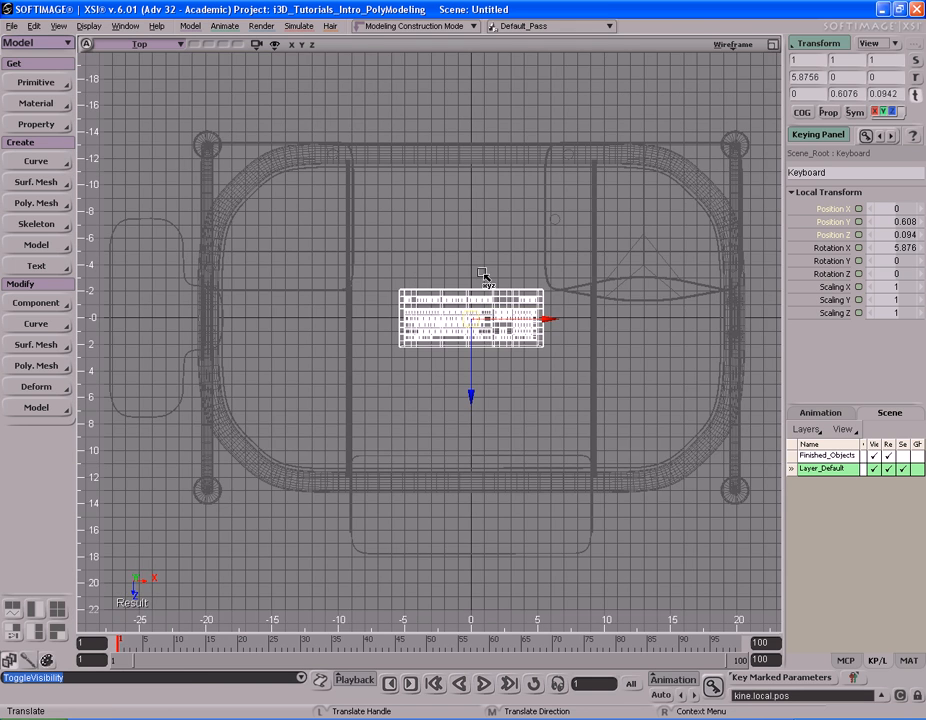
key(s)
drag(498, 250, 485, 198)
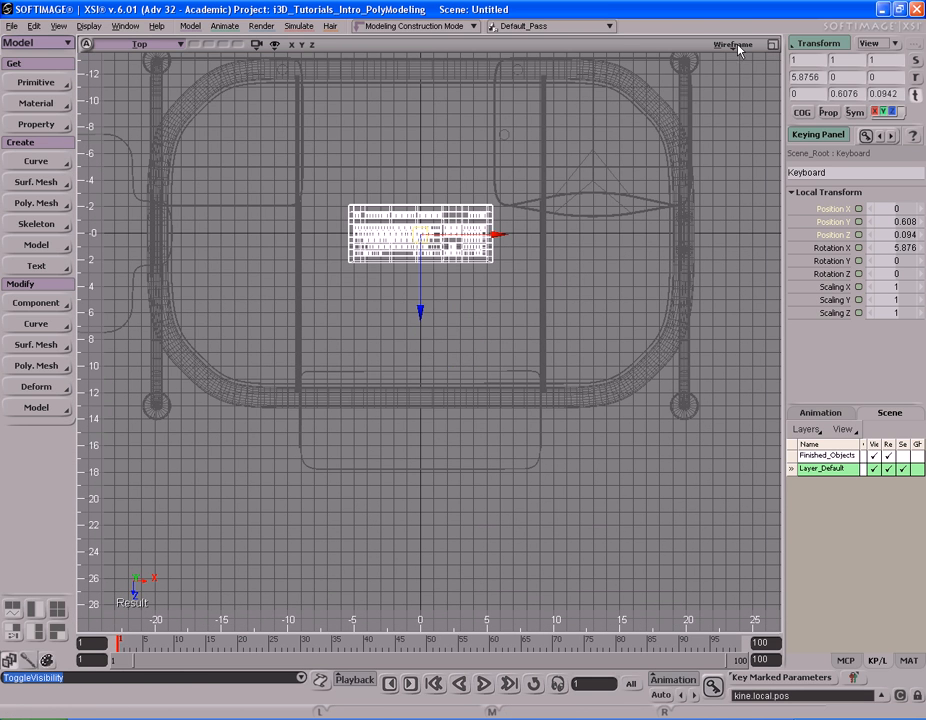
click(734, 46)
middle_drag(560, 122, 461, 318)
Return the Top view to wireframe and nudge the keyboard back on the tray to about Z 14.45
key(s)
scroll(461, 318, up, 3)
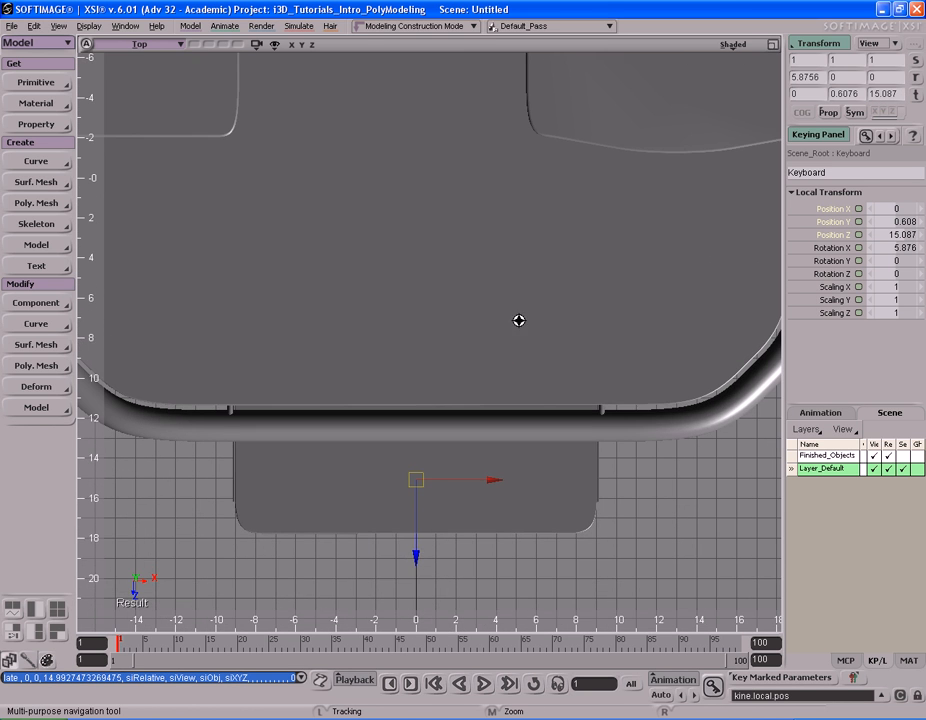
drag(461, 318, 461, 260)
click(733, 45)
scroll(604, 191, up, 3)
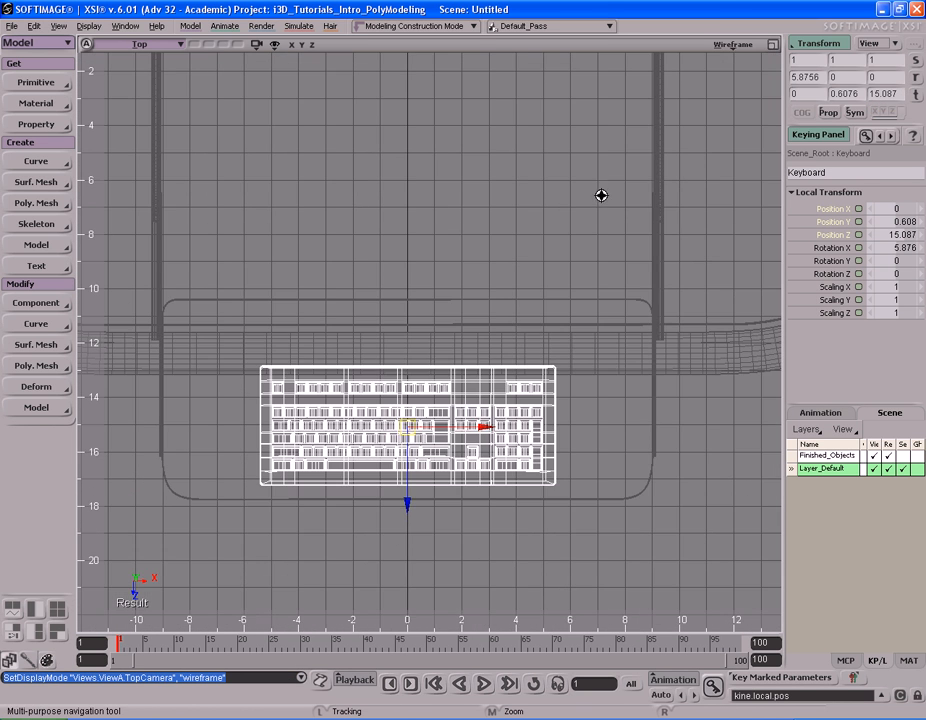
middle_drag(604, 212, 603, 192)
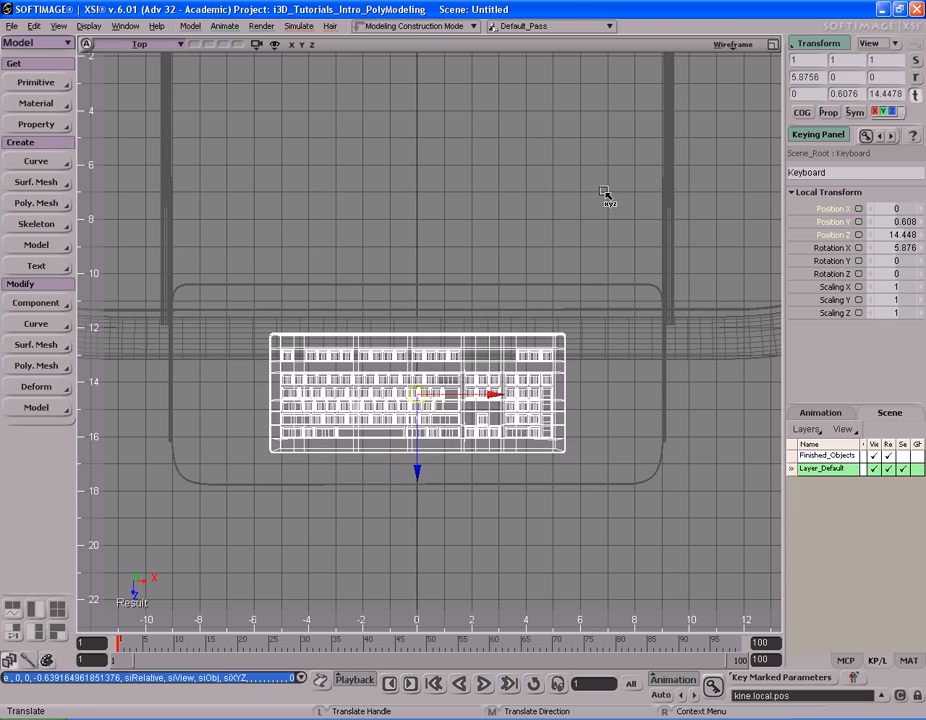
Lift the keyboard in the Right view from the floor up to the height of the keyboard tray
key(F12)
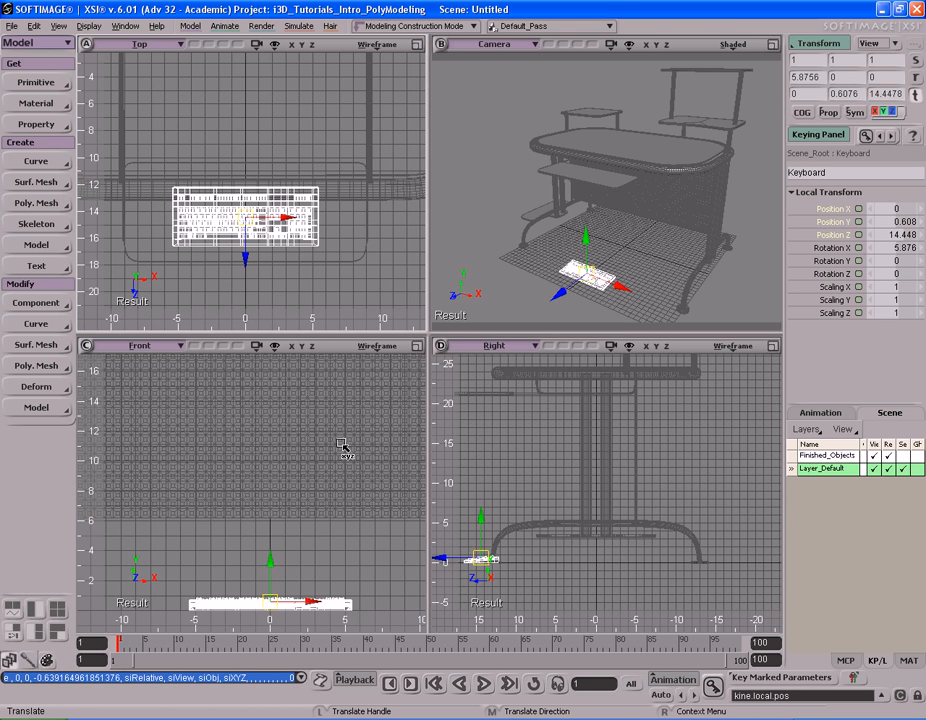
key(F12)
key(s)
middle_drag(550, 455, 490, 347)
drag(490, 347, 454, 337)
middle_drag(516, 445, 539, 173)
Fine-tune the keyboard's height in the Right view so it rests on the tray at about Y 22.04
key(s)
drag(540, 181, 541, 247)
middle_drag(540, 248, 412, 266)
drag(585, 362, 585, 186)
key(s)
middle_drag(585, 186, 531, 174)
key(F12)
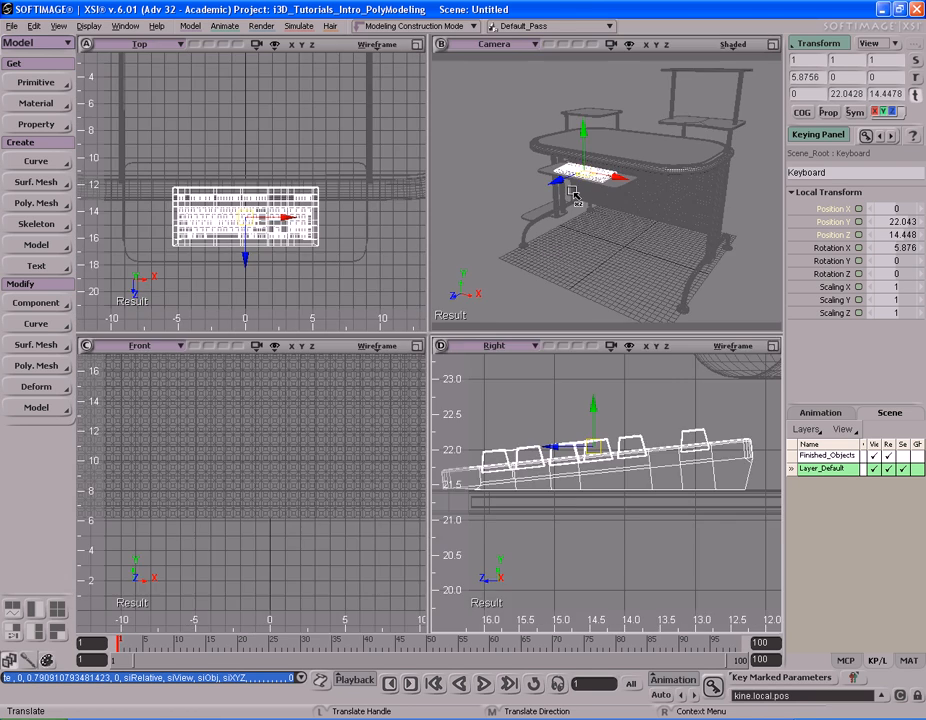
Examine the keyboard's placement on the tray from several angles in the Camera view
key(F12)
key(s)
middle_drag(538, 271, 424, 273)
right_drag(424, 273, 493, 326)
middle_drag(493, 326, 399, 275)
right_drag(399, 275, 552, 273)
middle_drag(552, 273, 457, 279)
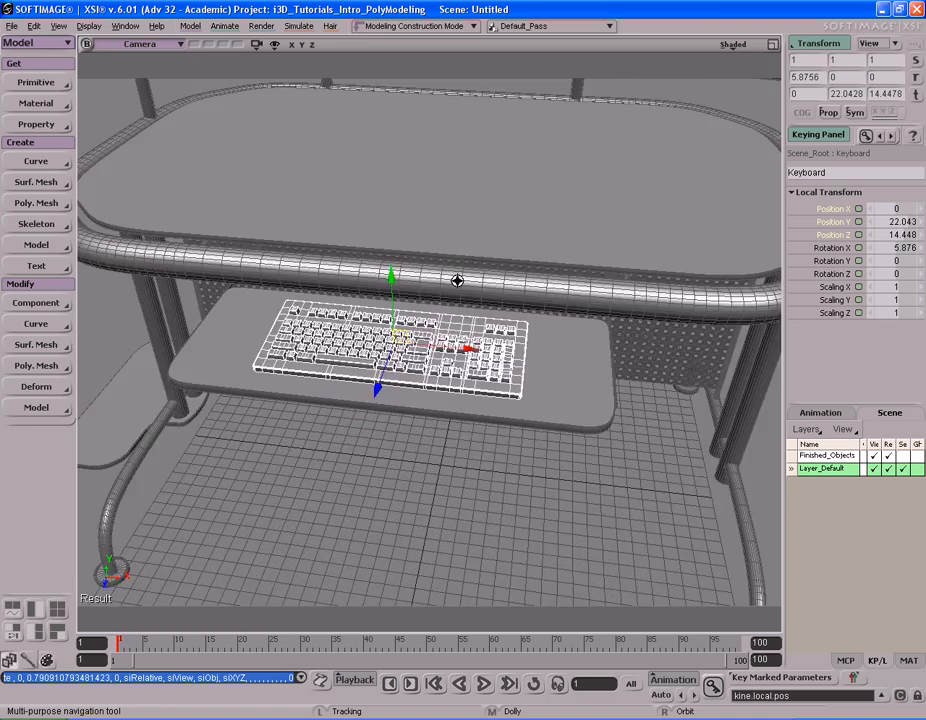
right_drag(457, 279, 425, 265)
middle_drag(425, 265, 492, 260)
right_drag(492, 260, 556, 260)
Shift the keyboard sideways along the tray to about X -2.56
key(x)
key(s)
key(s)
key(x)
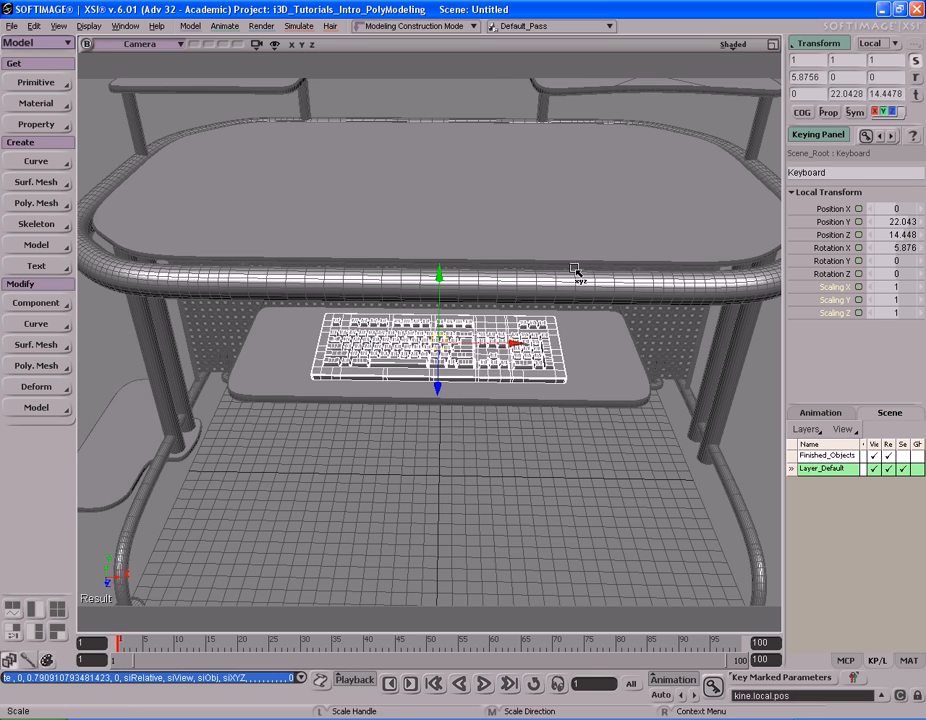
key(v)
drag(628, 272, 573, 265)
Rotate the keyboard slightly on the tray to about 5.92 degrees around Y
key(s)
right_drag(573, 265, 568, 265)
middle_drag(568, 265, 562, 285)
right_drag(562, 285, 544, 265)
middle_drag(544, 265, 519, 269)
right_drag(519, 269, 530, 255)
key(v)
key(r)
mouse_move(420, 368)
mouse_down()
mouse_move(440, 368)
mouse_move(424, 366)
mouse_up()
key(s)
middle_drag(545, 362, 529, 336)
right_drag(529, 336, 504, 321)
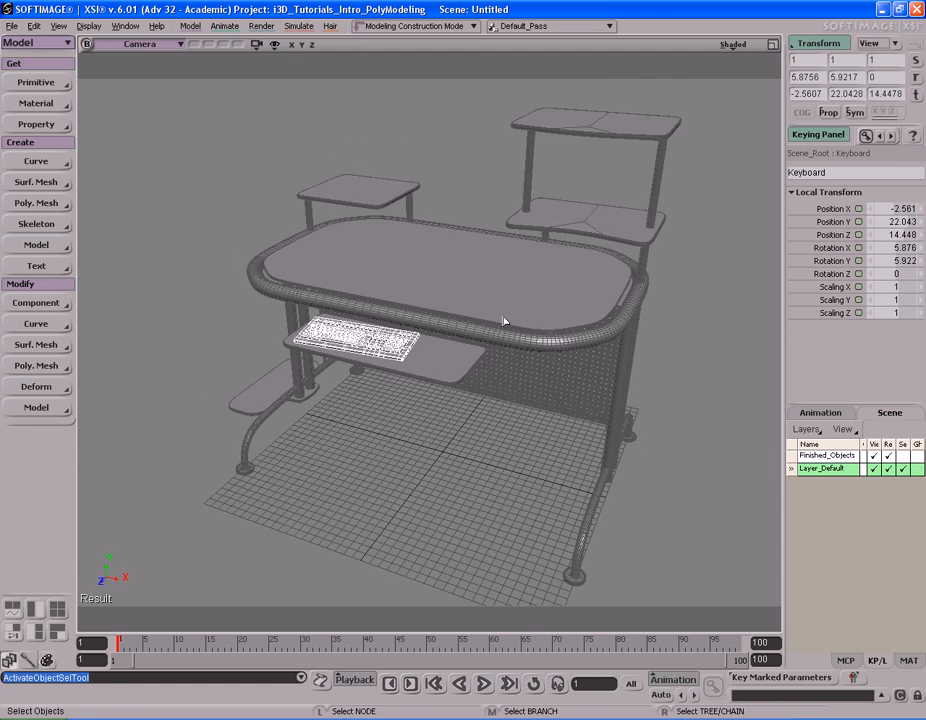
Move the Keyboard model to the Finished_Objects layer and check that it can no longer be selected
click(378, 345)
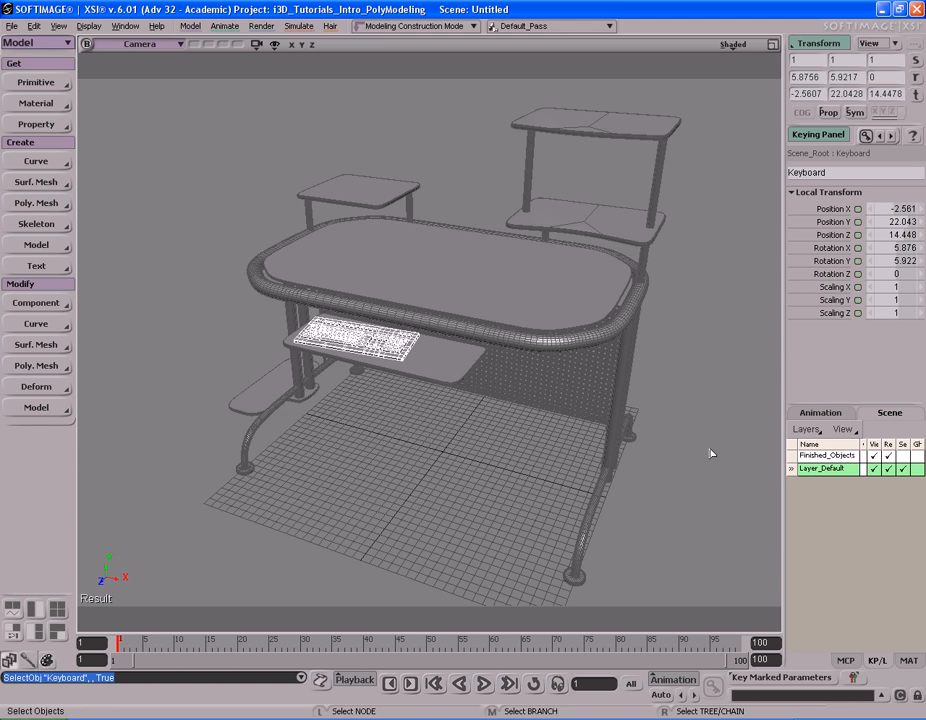
click(830, 456)
right_click(834, 458)
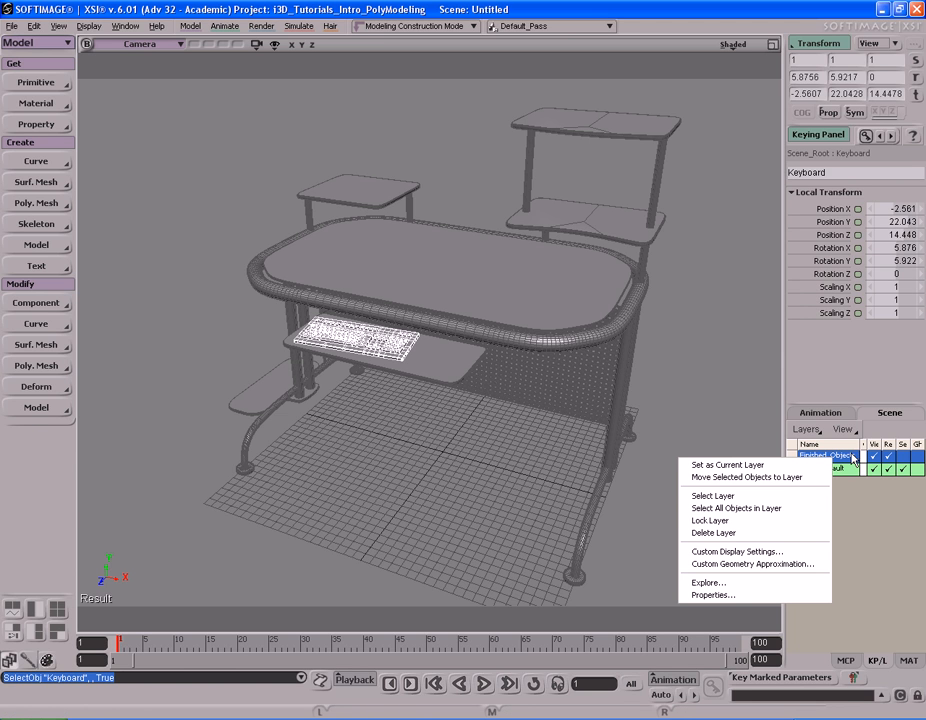
click(771, 479)
click(372, 333)
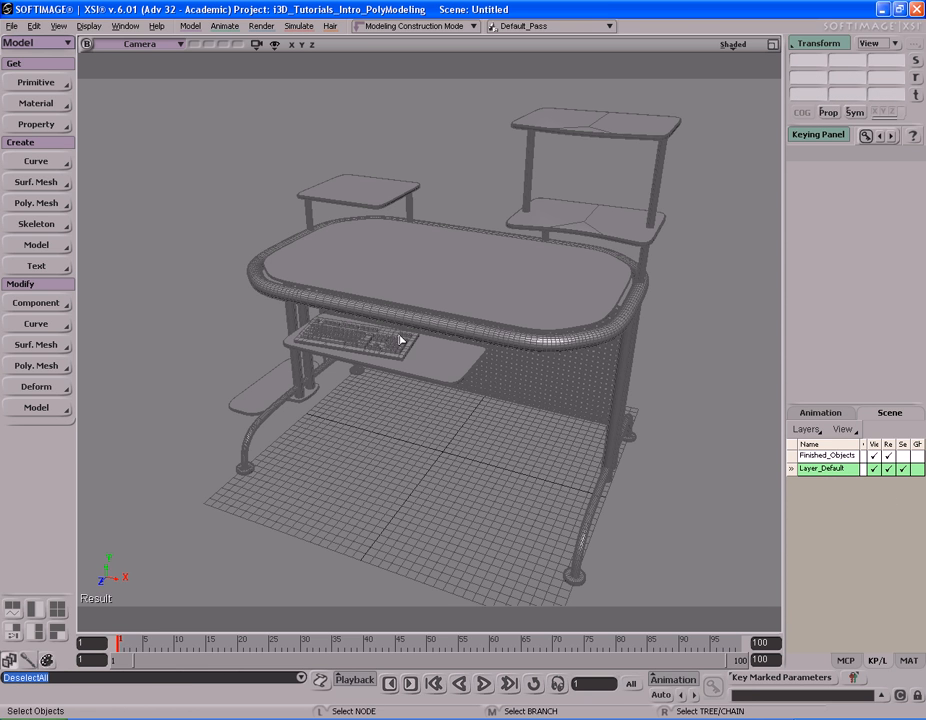
Unhide the Monitor model through the Explorer and minimize the Explorer
right_drag(450, 381, 547, 363)
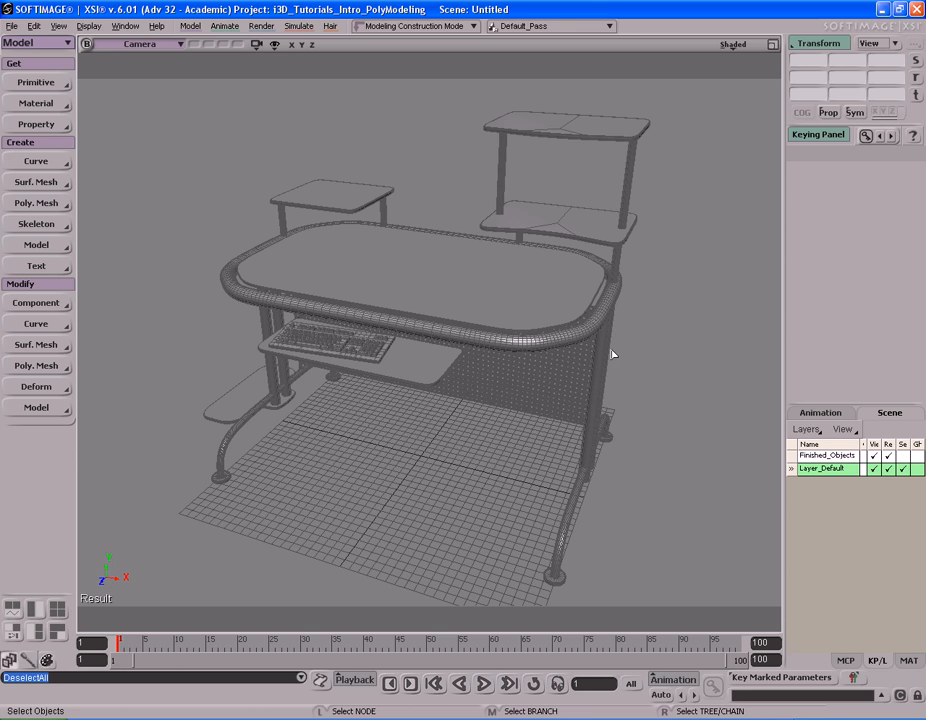
key(8)
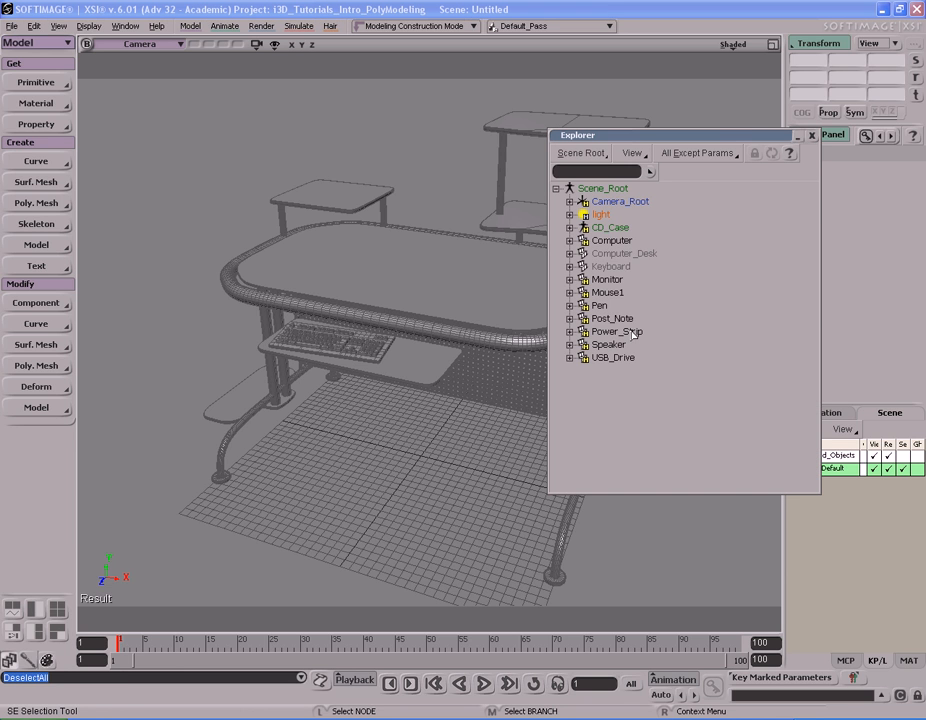
click(607, 279)
key(h)
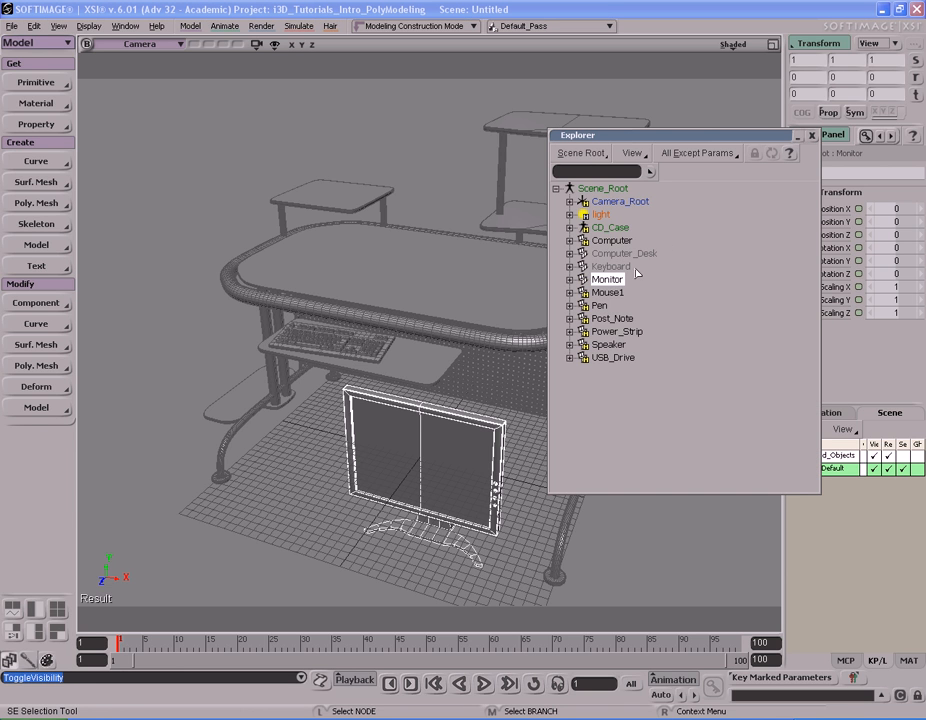
click(797, 135)
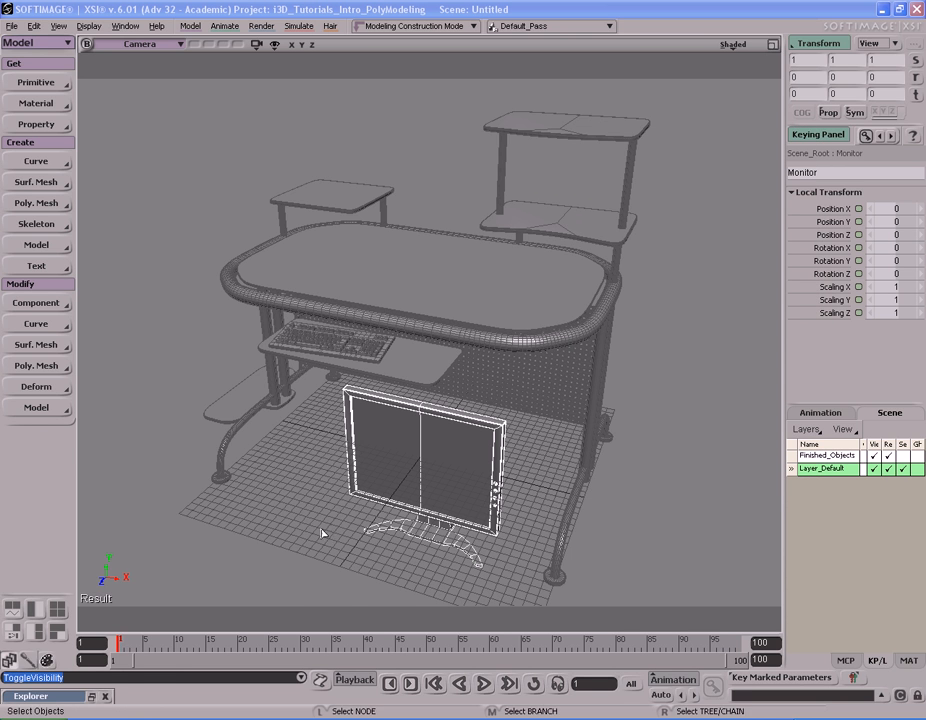
key(s)
right_drag(430, 440, 447, 415)
drag(440, 417, 448, 425)
middle_drag(448, 425, 484, 405)
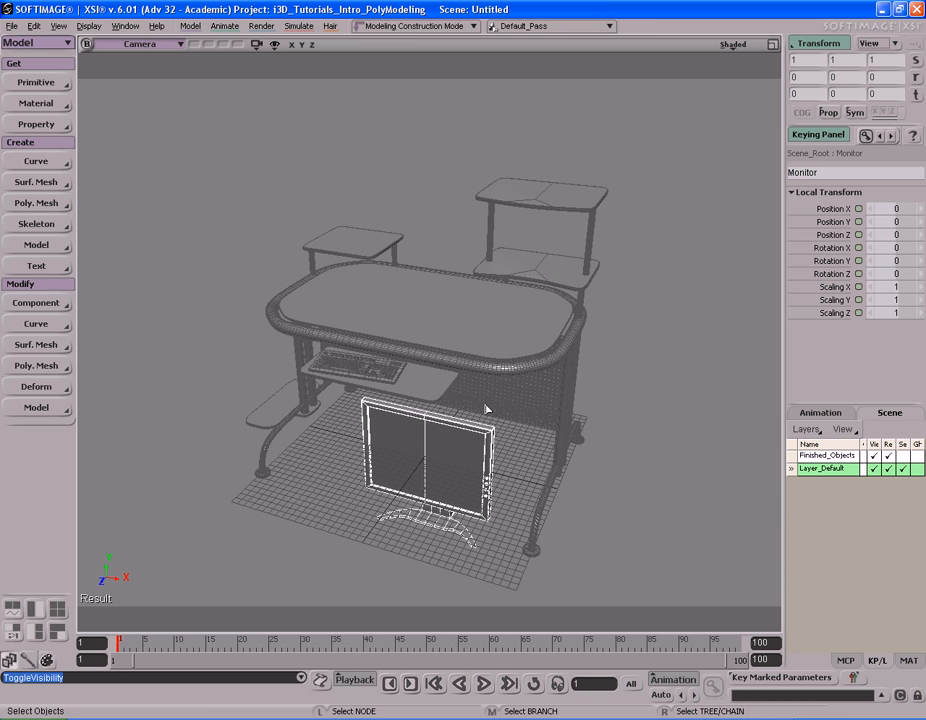
Bring up the Image Clip Viewer and start a new image clip from the project's Pictures folder
key(alt+9)
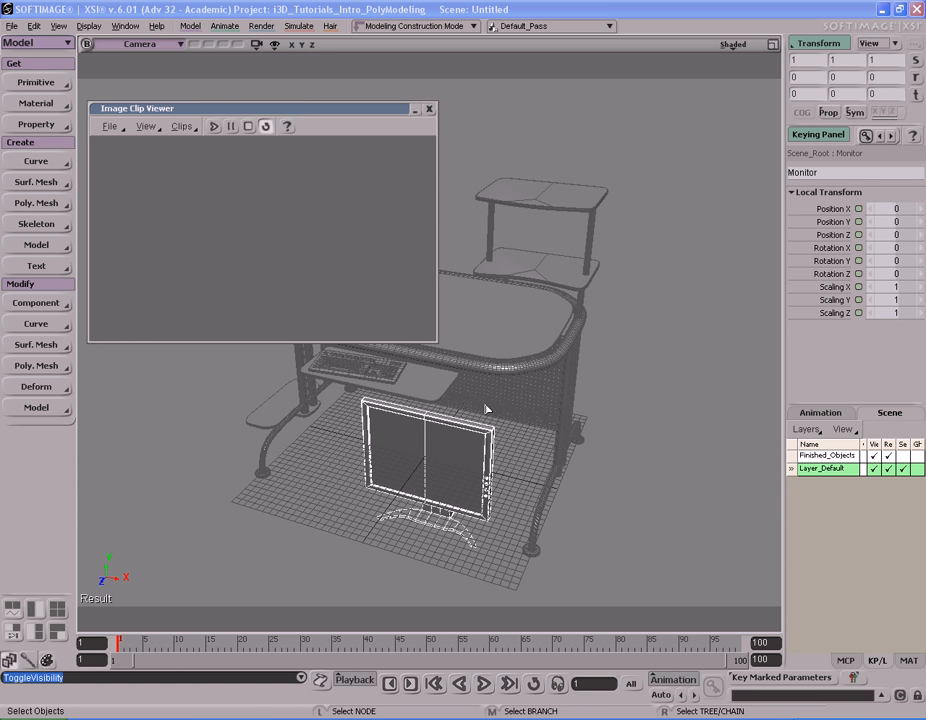
click(110, 127)
click(114, 146)
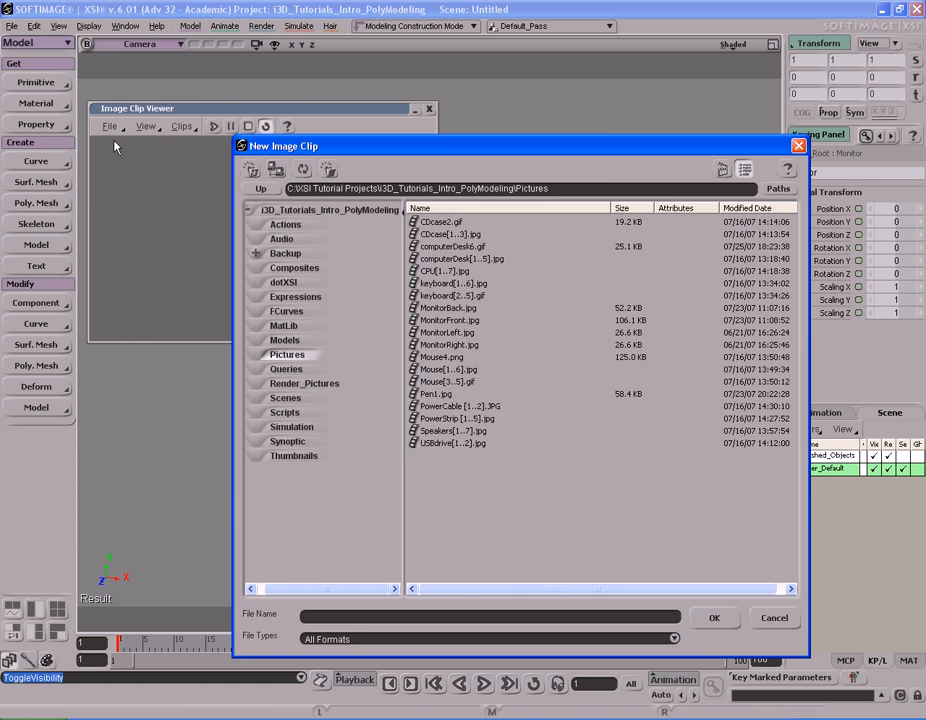
Preview the computerDesk[1..5].jpg sequence as thumbnails and go back to the Pictures folder list
double_click(494, 259)
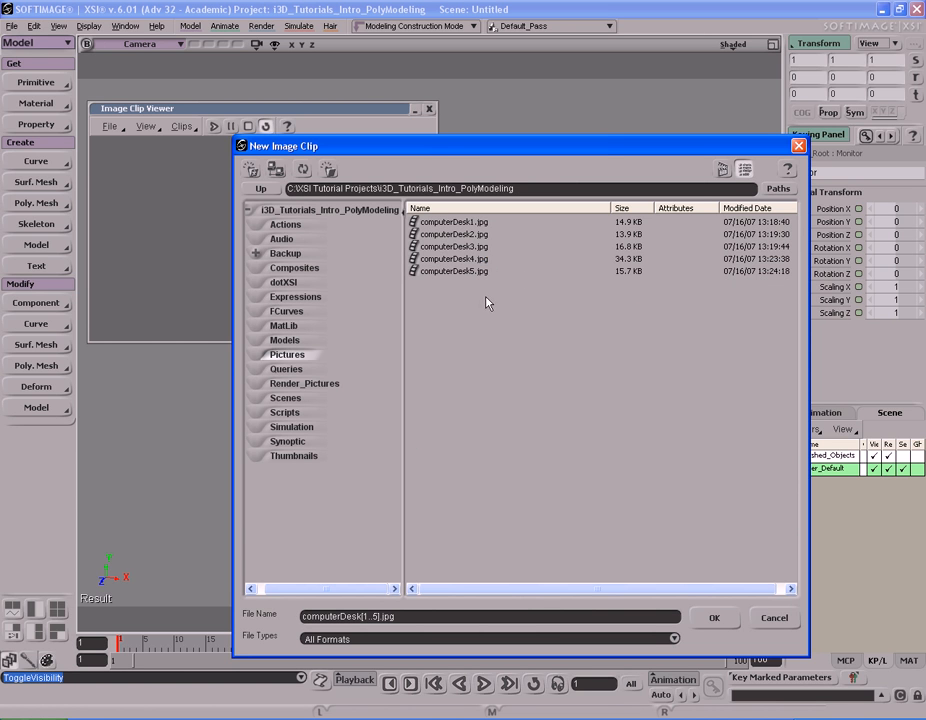
click(722, 169)
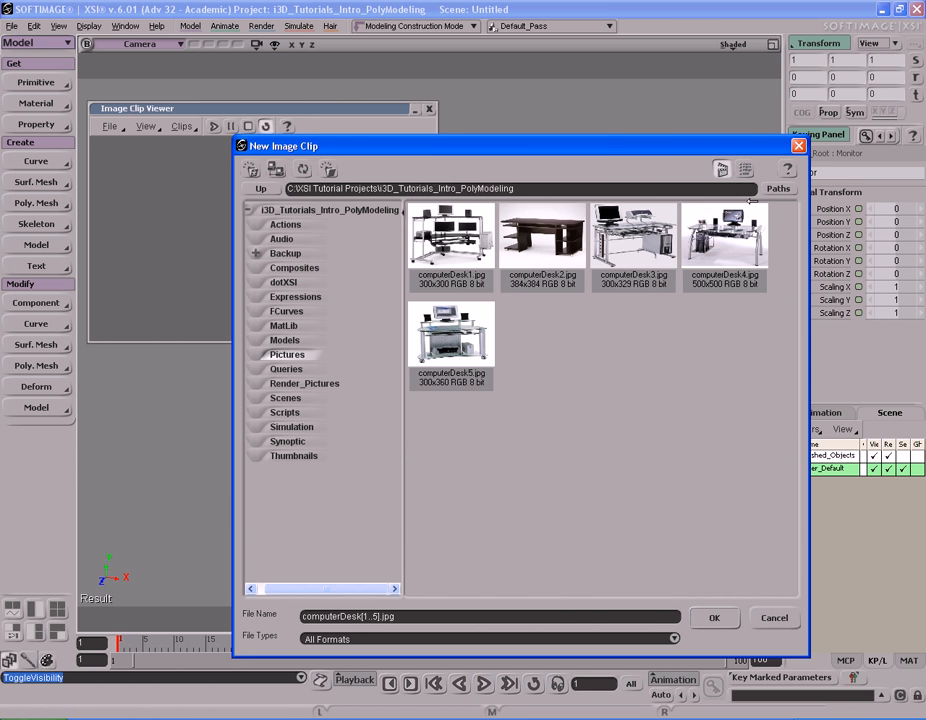
click(745, 170)
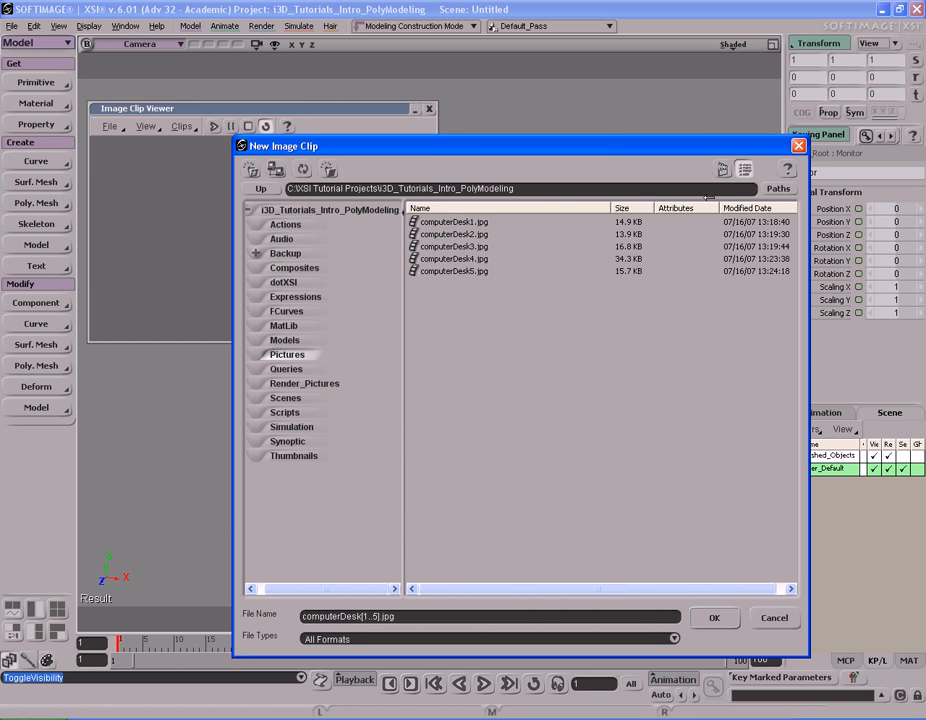
click(272, 190)
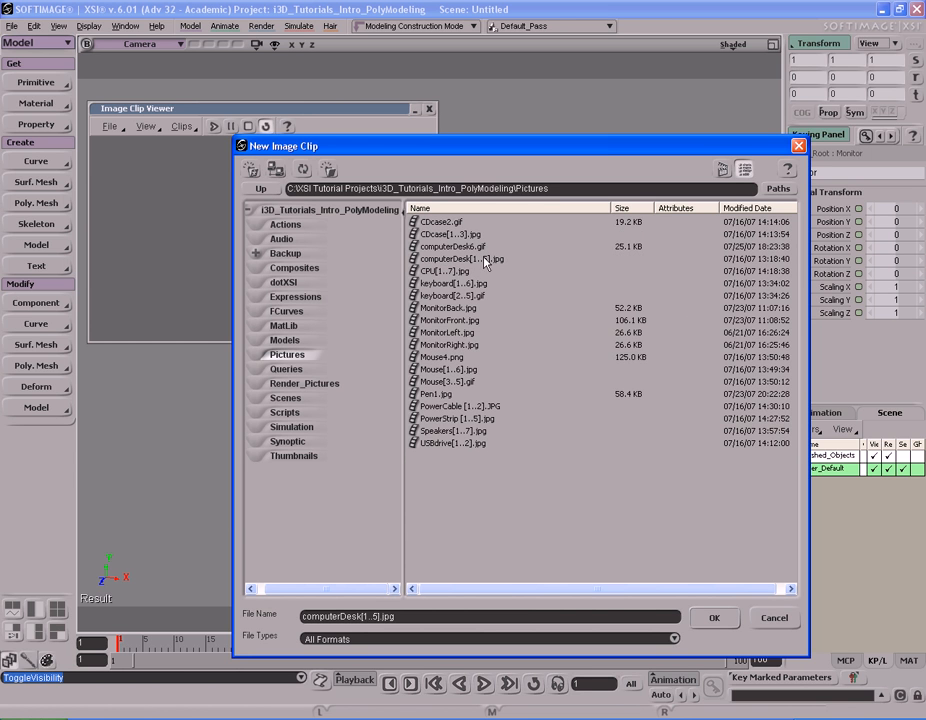
Load computerDesk6.gif as the reference image, show it at 2x zoom and enlarge the viewer to fit it
double_click(450, 246)
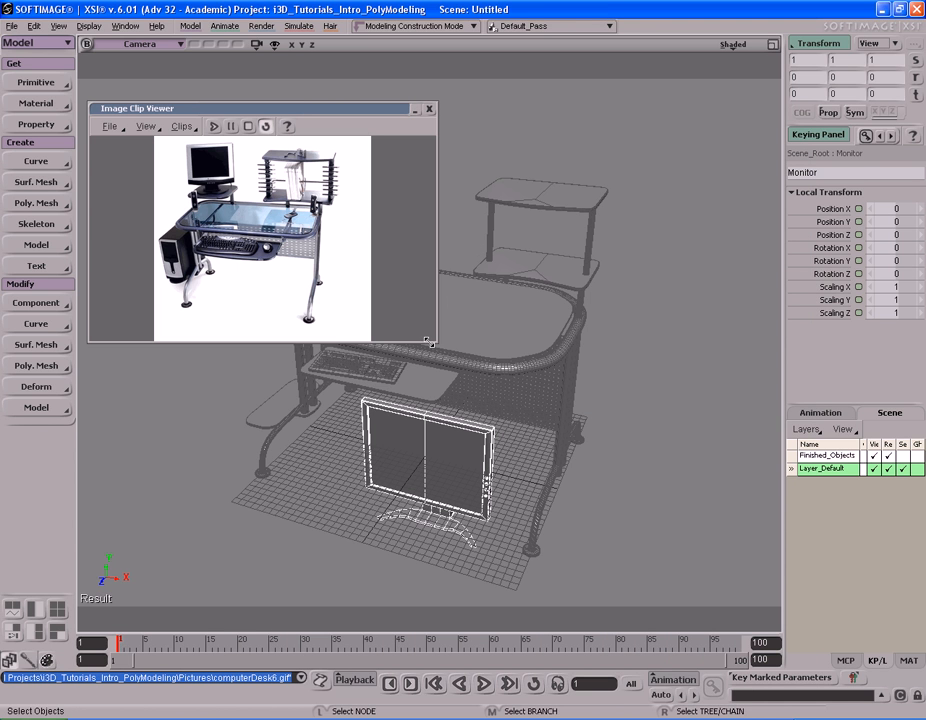
right_click(306, 241)
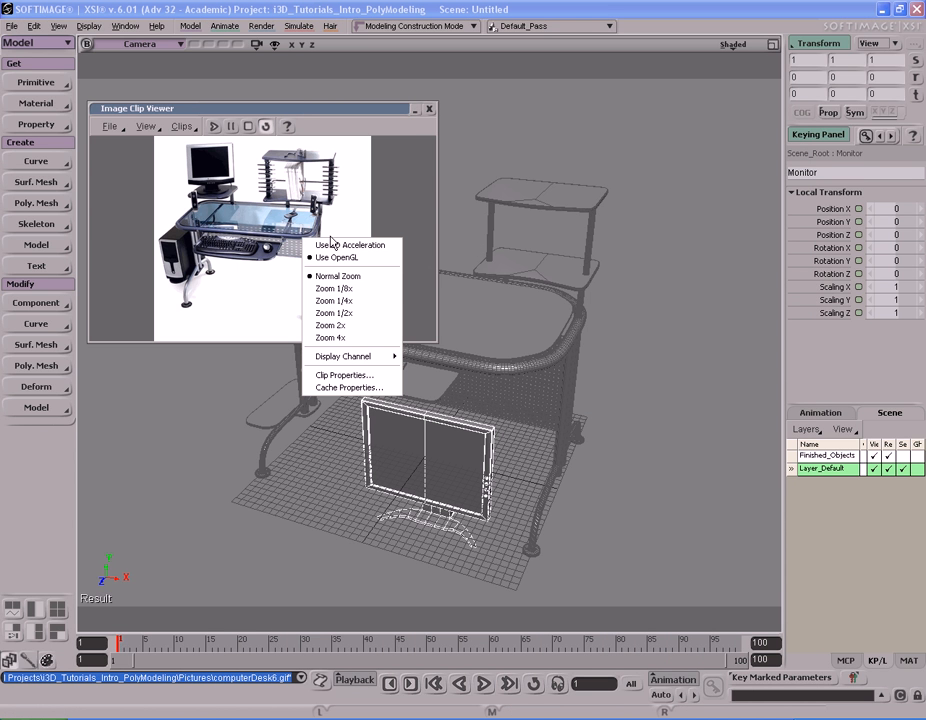
click(338, 326)
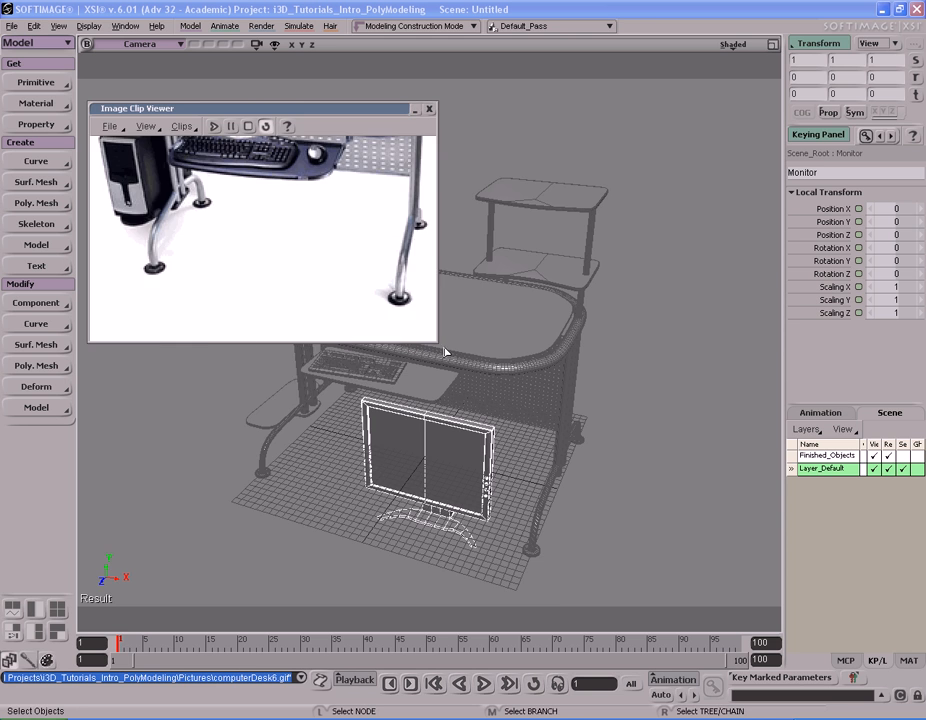
drag(436, 340, 478, 549)
drag(347, 116, 340, 75)
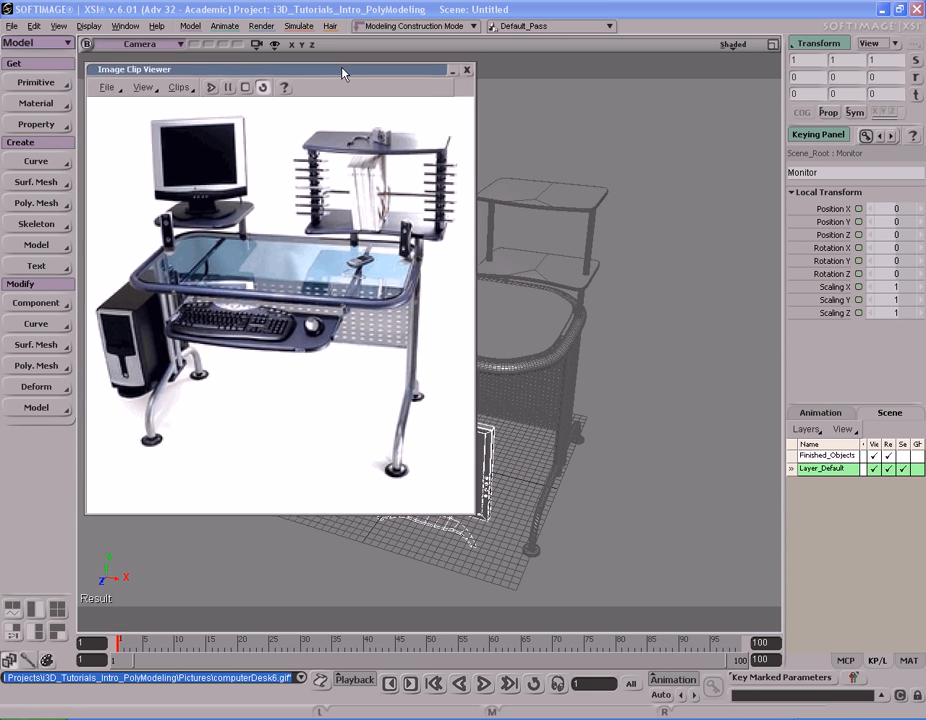
Frame the desk and monitor beside the reference picture to compare the arrangement from a similar angle
key(s)
drag(530, 370, 700, 380)
key(s)
right_drag(586, 374, 589, 314)
key(s)
right_drag(588, 389, 565, 307)
key(s)
right_drag(626, 388, 611, 390)
key(s)
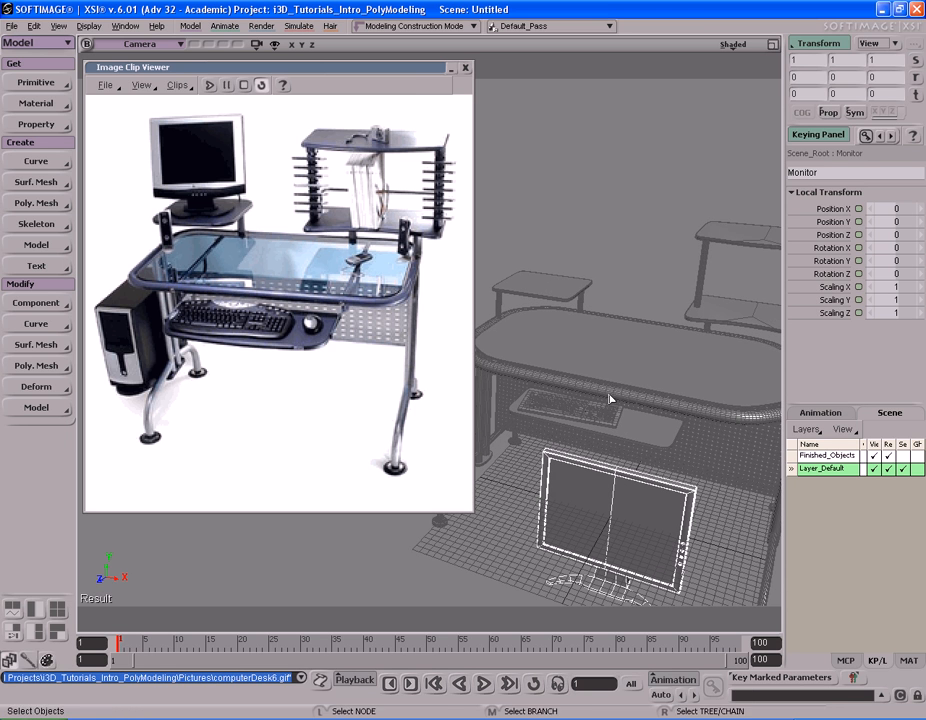
Collapse the reference picture and raise the monitor from the floor grid to the height of the small raised shelf
double_click(412, 72)
key(s)
drag(562, 302, 543, 284)
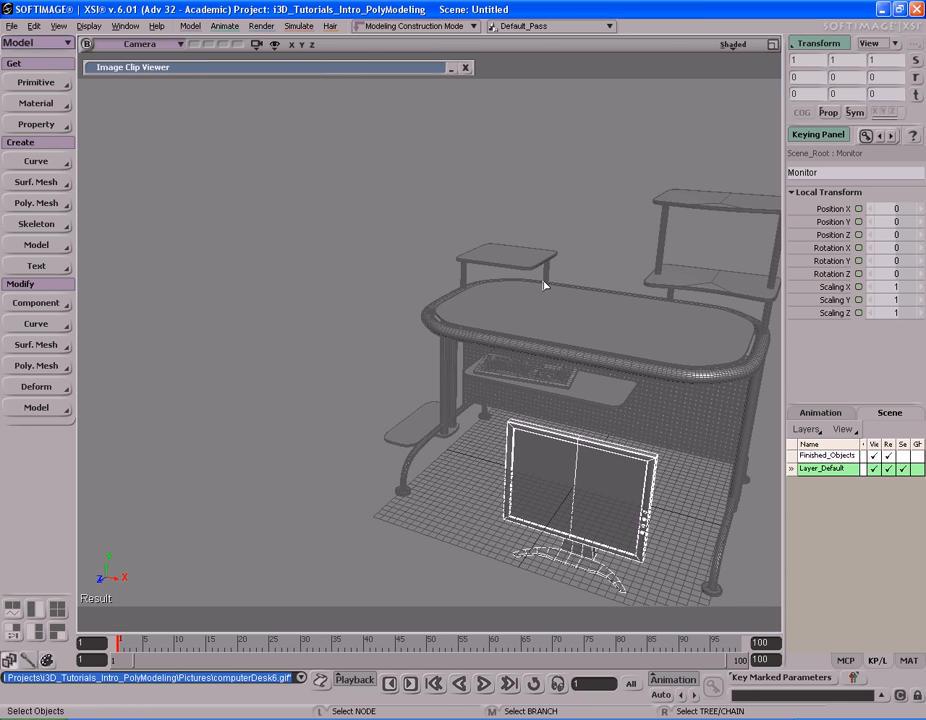
key(F12)
key(F12)
key(v)
drag(560, 520, 595, 170)
Fine-tune the monitor's height so its base rests on the surface of the small raised shelf
key(s)
middle_drag(652, 391, 540, 422)
drag(540, 422, 542, 387)
middle_drag(612, 447, 619, 420)
drag(619, 419, 620, 426)
key(s)
middle_drag(621, 426, 569, 434)
drag(672, 353, 672, 358)
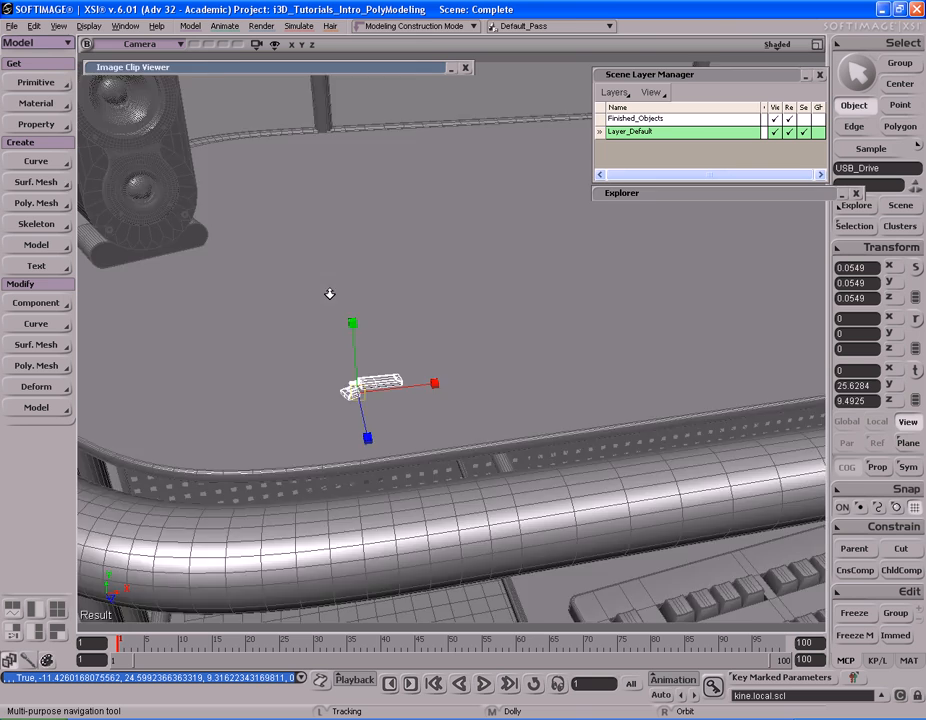
Place the USB drive on the desktop at about X 15.15, Z -1.19, rotated about -34° in Y, and move it to Finished_Objects
mouse_move(329, 292)
right_down()
mouse_move(641, 306)
mouse_move(531, 306)
mouse_move(575, 310)
right_up()
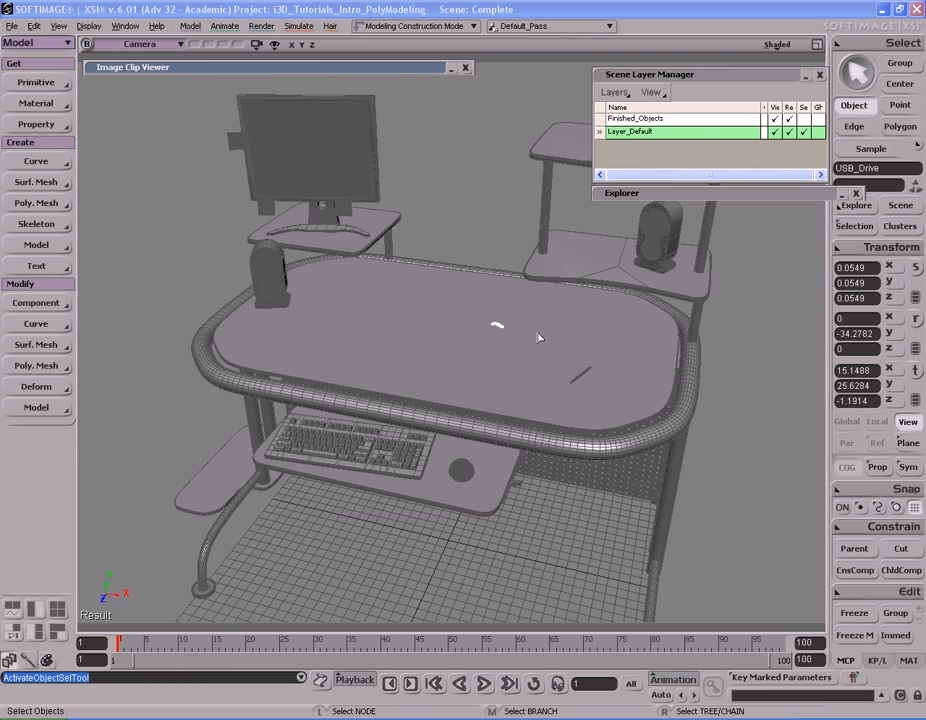
right_click(712, 121)
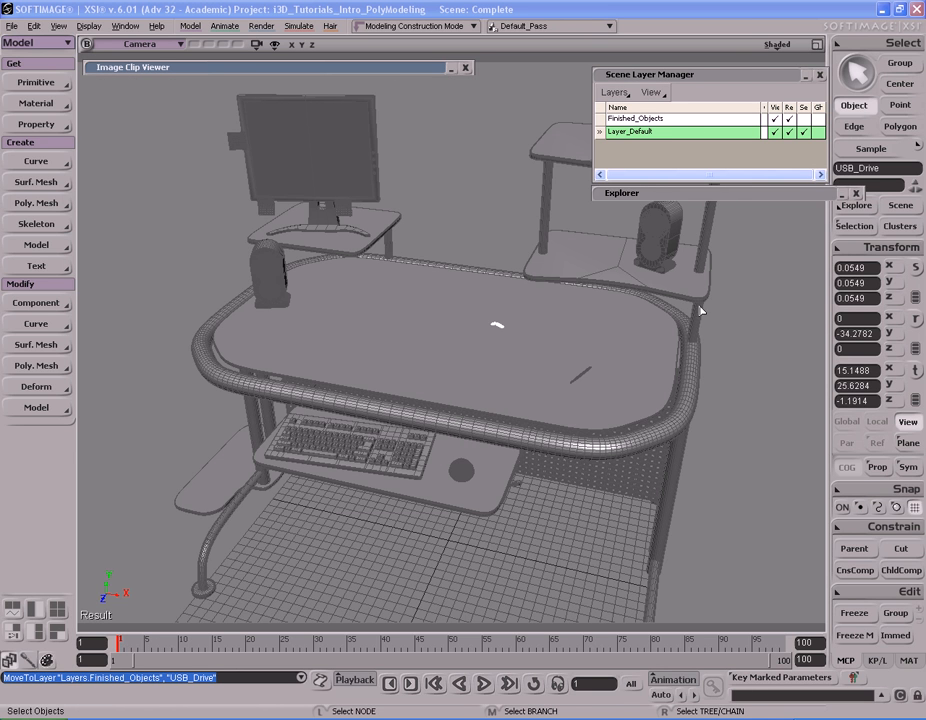
Unhide the Computer model and rest it on the low side shelf at about X -24.47, Y 7.55
click(738, 194)
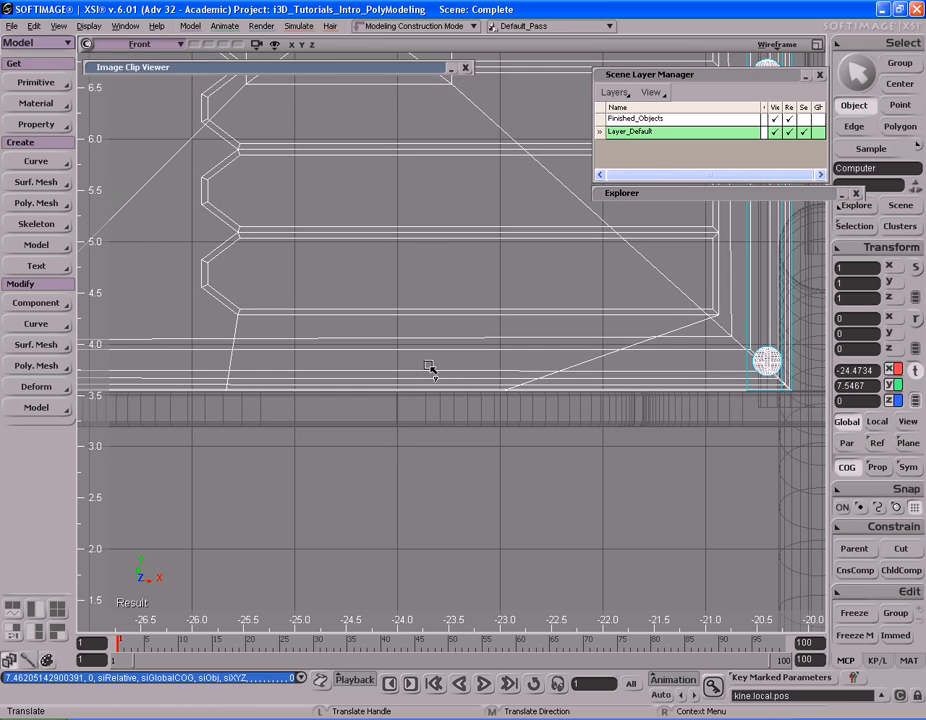
middle_drag(430, 370, 466, 374)
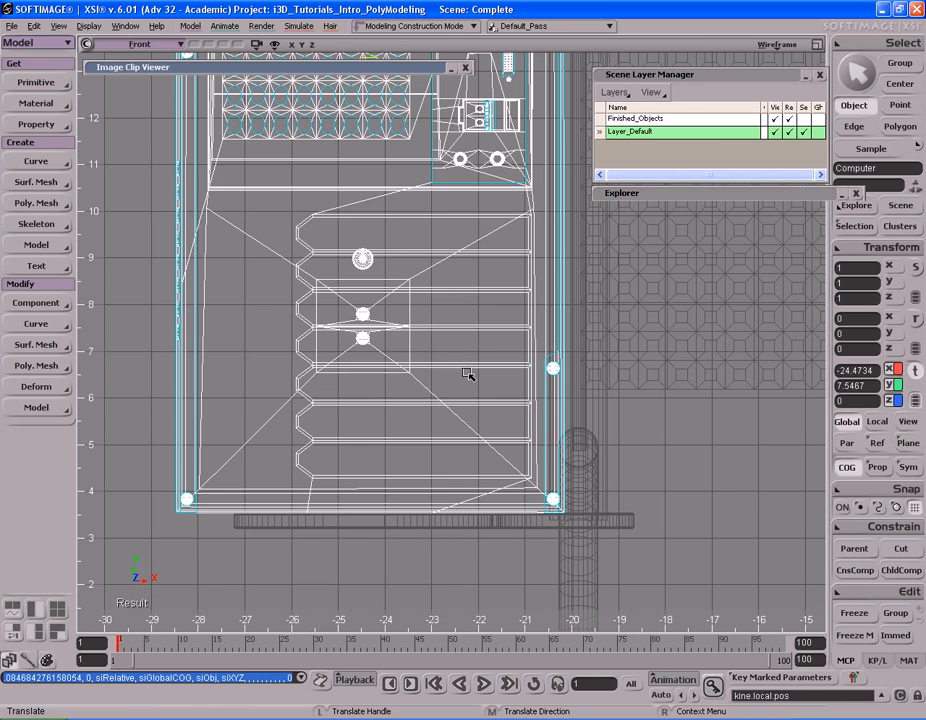
Move the computer's center to the bottom corner of its case, at about X -28.47, Y 3.55, Z 2.21
key(F12)
key(F12)
key(s)
right_drag(430, 387, 546, 345)
middle_drag(546, 345, 449, 364)
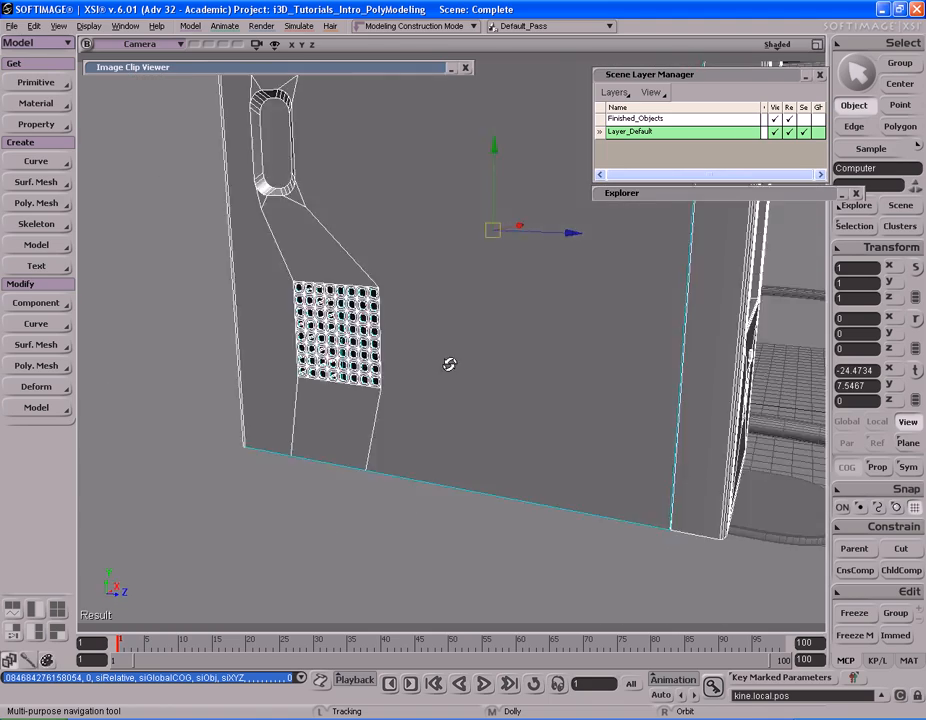
right_drag(449, 364, 408, 372)
middle_drag(408, 372, 392, 378)
drag(392, 378, 378, 314)
middle_drag(378, 314, 457, 326)
right_drag(457, 326, 440, 321)
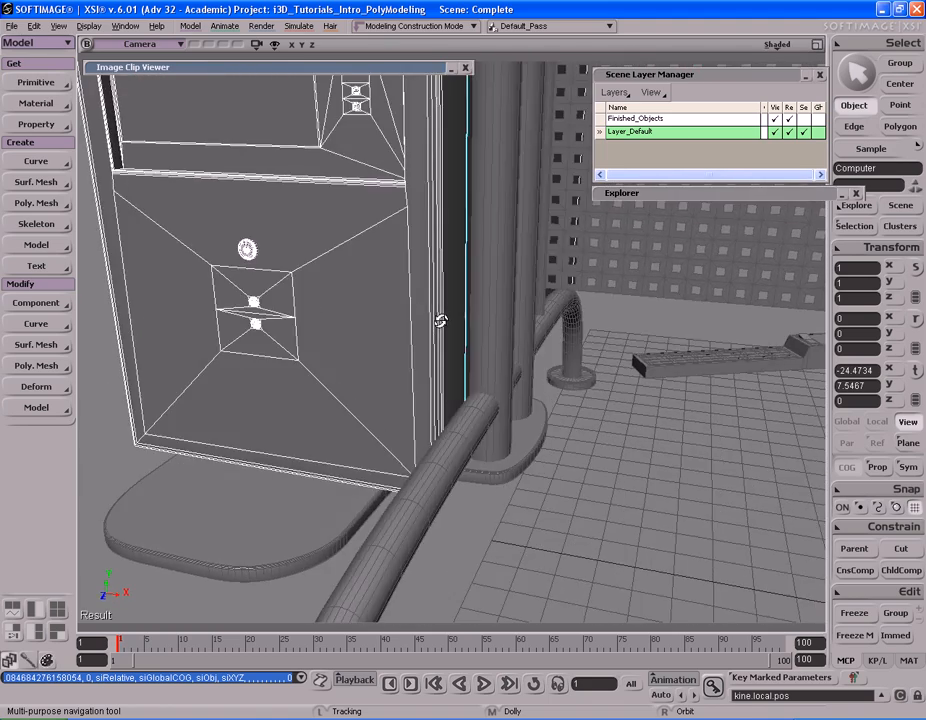
drag(440, 321, 442, 293)
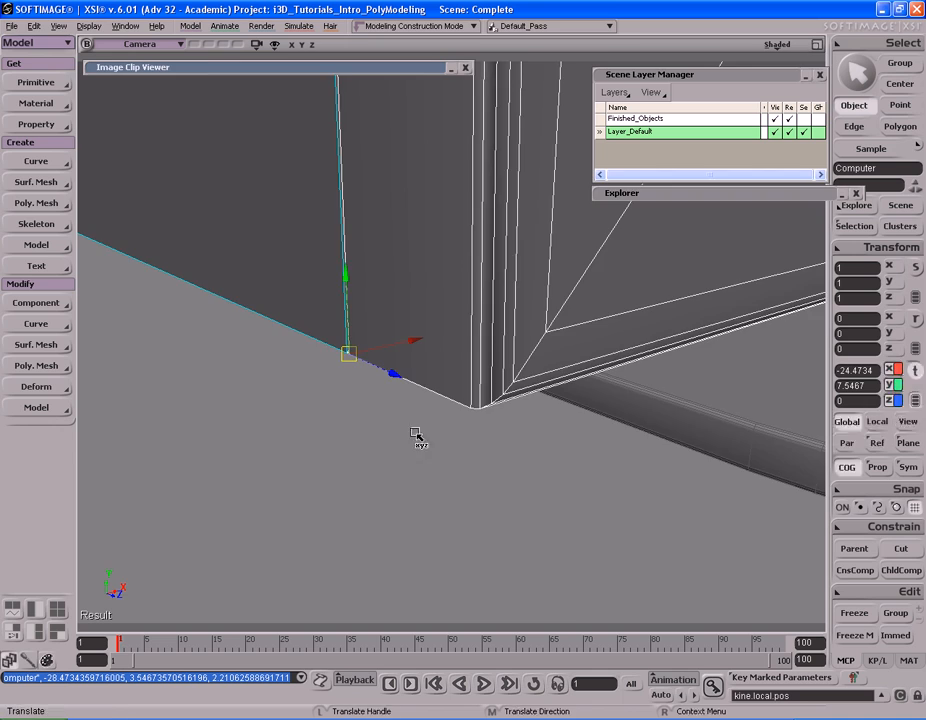
Scale the computer down uniformly to about 0.61 and shift it along X to about -22.81
key(s)
middle_drag(417, 400, 352, 358)
right_drag(352, 358, 533, 352)
key(v)
key(x)
drag(587, 269, 556, 269)
key(s)
right_drag(556, 269, 519, 283)
key(v)
key(s)
key(x)
key(s)
key(x)
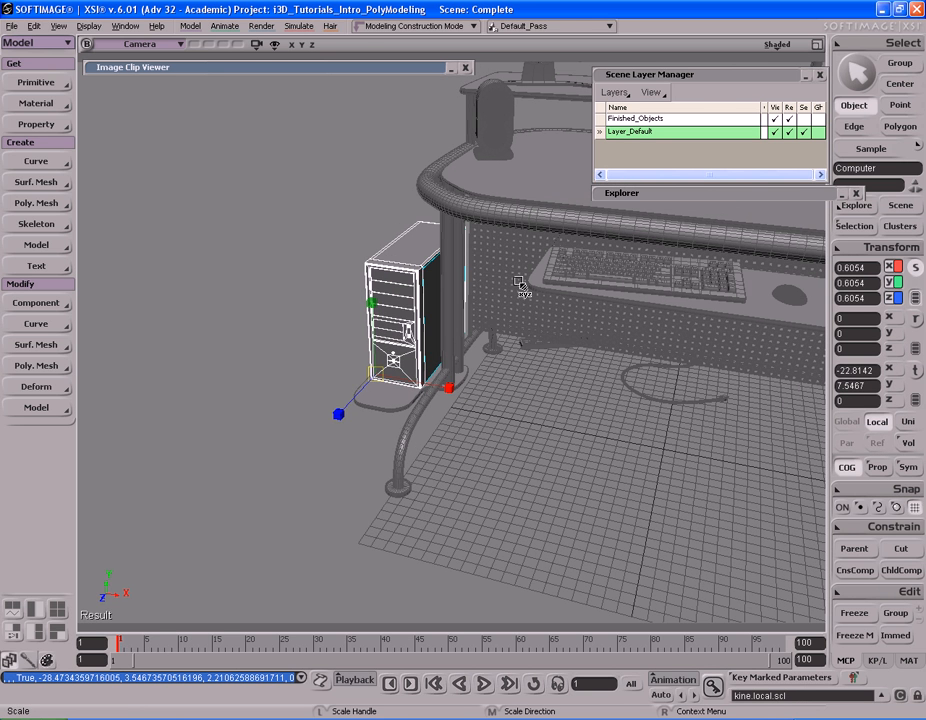
Scale the computer up uniformly to about 0.74 and nudge its position on the low side shelf
drag(520, 283, 545, 284)
key(s)
right_drag(545, 284, 592, 280)
key(v)
middle_drag(593, 279, 591, 278)
key(s)
right_drag(591, 278, 550, 286)
key(x)
key(s)
Shift the computer beside the desk leg to about X -23.12, Z 3.11 and compare it with the reference picture
right_drag(590, 285, 630, 302)
key(v)
middle_drag(612, 298, 554, 301)
key(s)
right_drag(552, 296, 676, 258)
key(v)
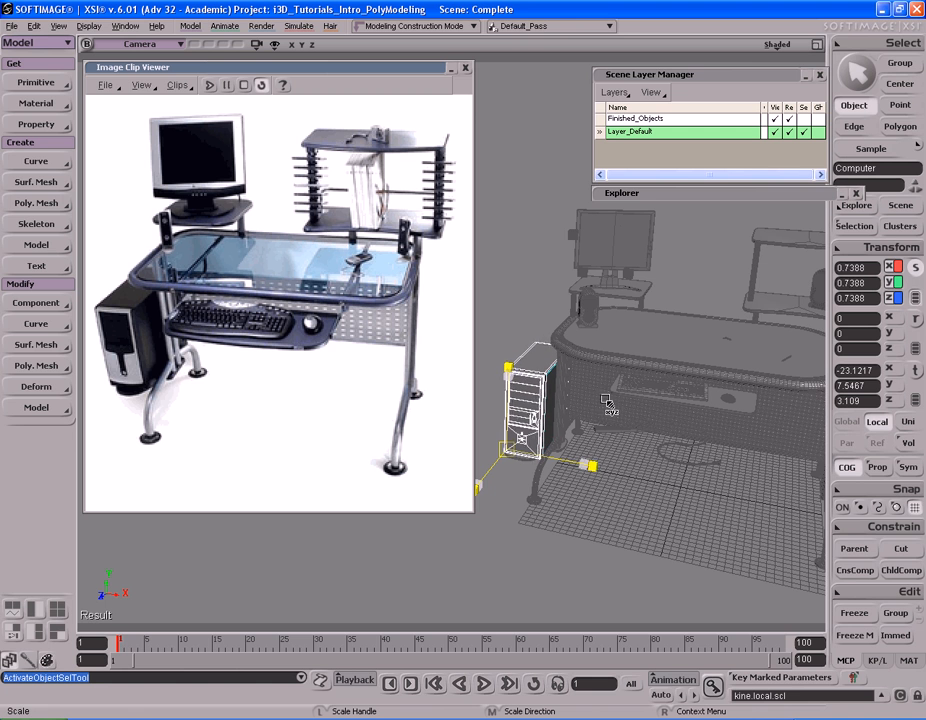
Scale the computer to about 0.77 to match the reference picture and shift it to about X -23.57, Z 3.33
middle_drag(606, 402, 614, 406)
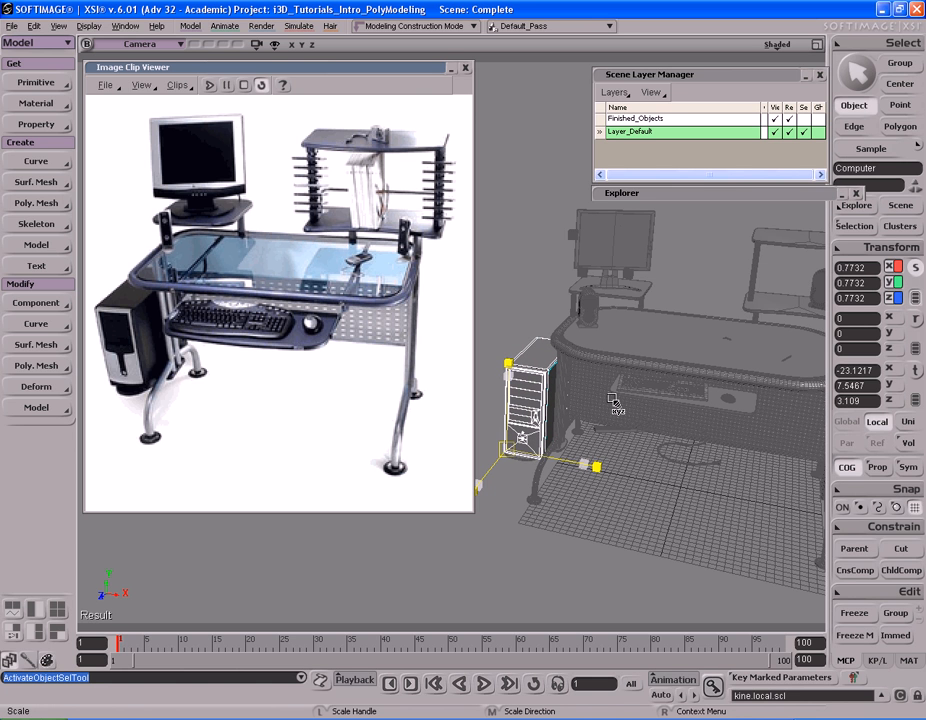
key(space)
double_click(416, 69)
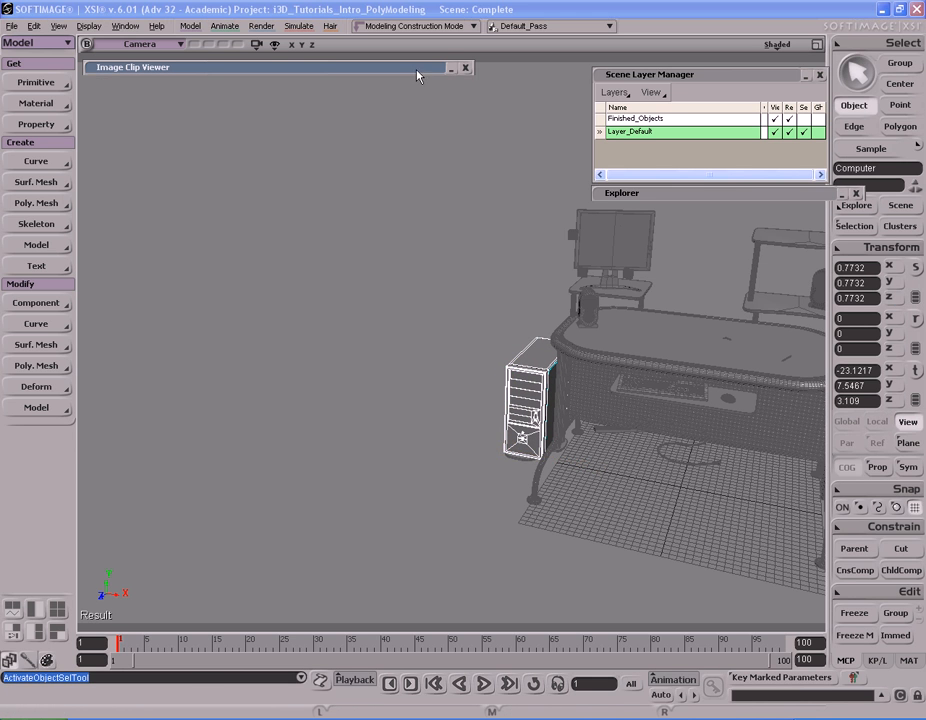
key(f)
key(s)
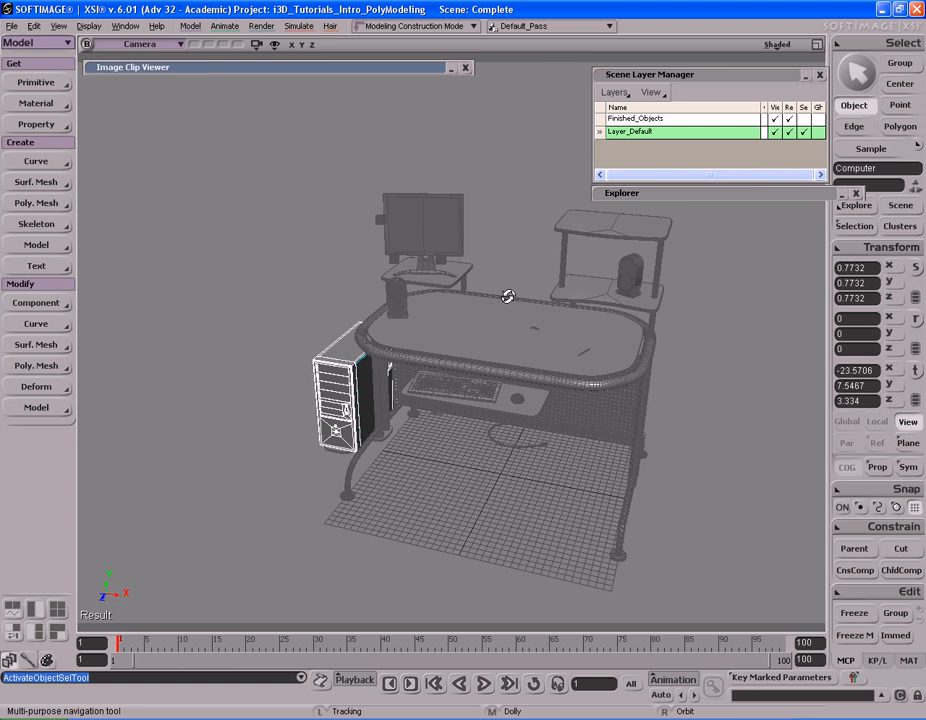
Move the selected computer to the Finished_Objects layer
key(s)
right_drag(504, 266, 502, 268)
key(space)
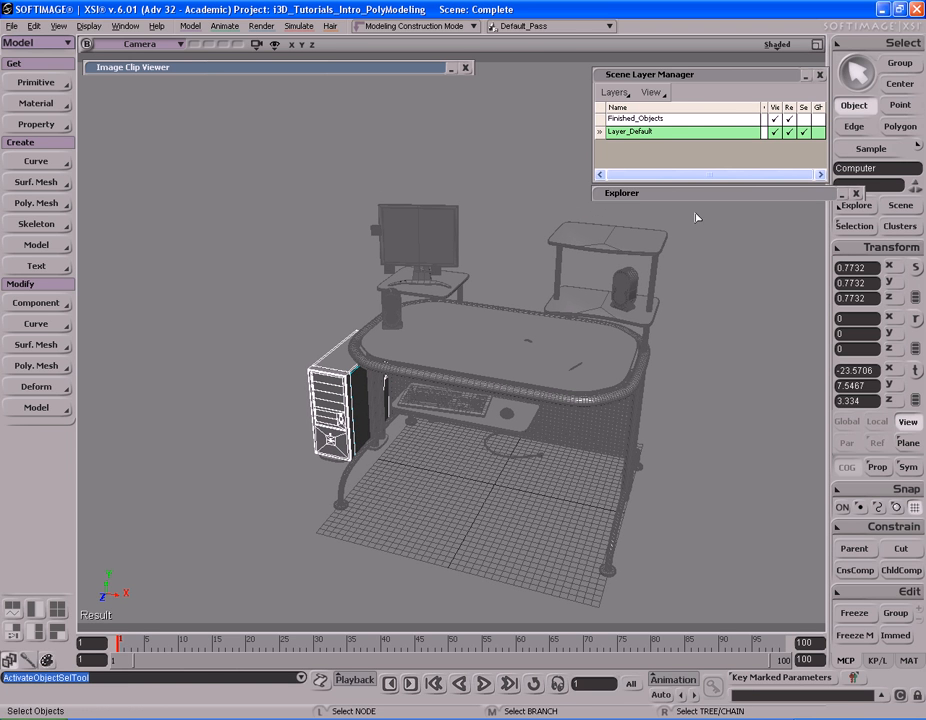
right_click(717, 118)
click(765, 135)
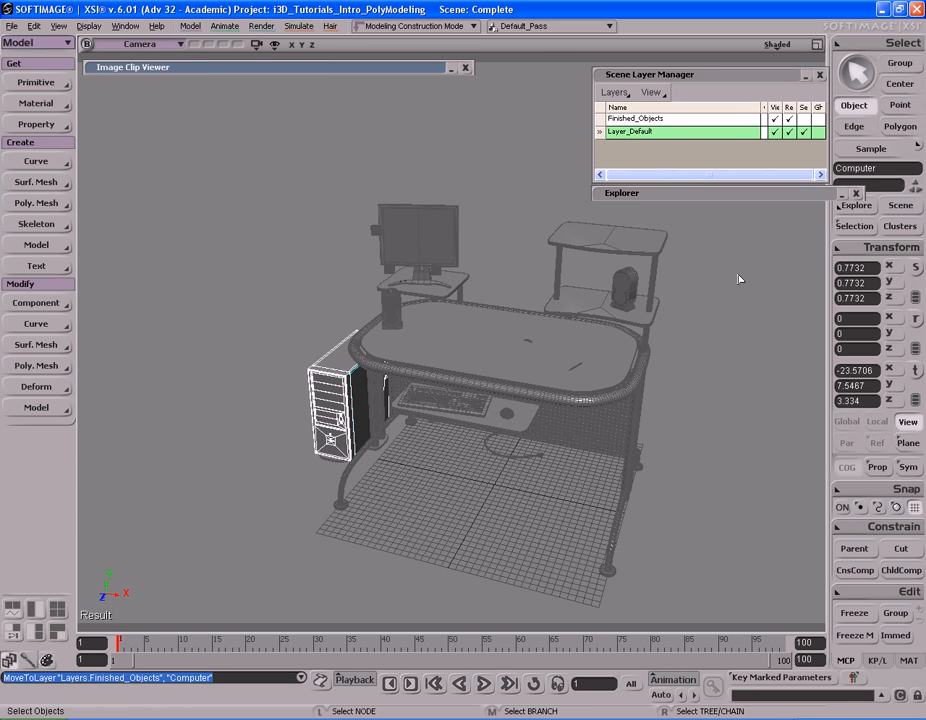
Unhide the CD_Case model and raise it from the floor grid to above the desktop, at about Y 25.35
key(s)
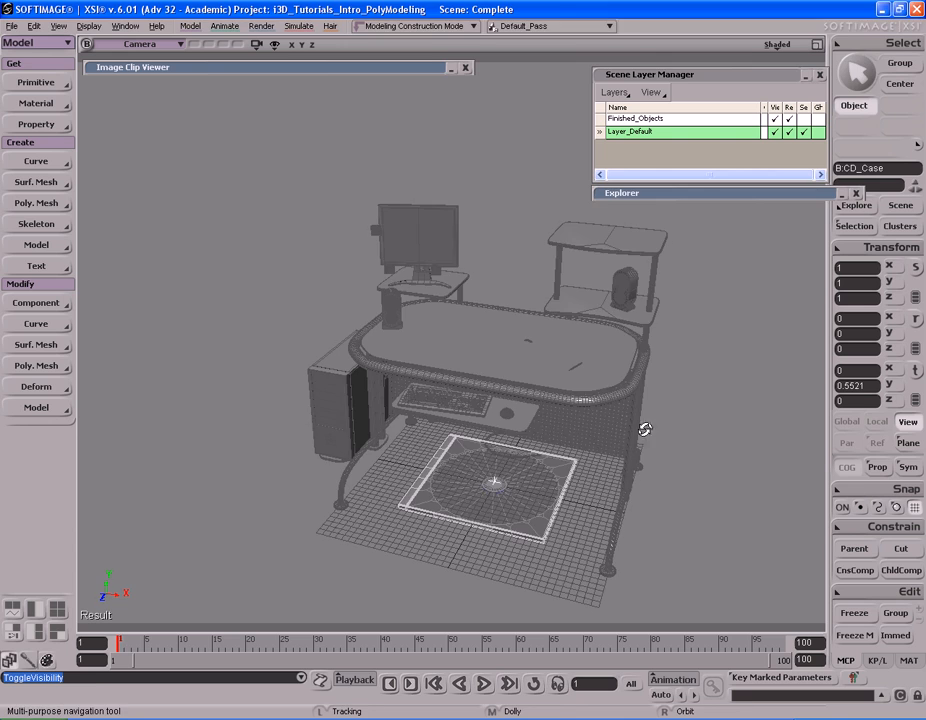
right_drag(645, 430, 659, 426)
middle_drag(659, 426, 632, 450)
drag(632, 450, 606, 358)
right_drag(606, 358, 552, 384)
key(v)
middle_drag(617, 537, 604, 273)
Select the CD case above the desktop and examine its size against the desk
key(s)
right_drag(604, 273, 521, 385)
middle_drag(669, 355, 585, 376)
key(space)
key(s)
right_drag(548, 374, 475, 362)
click(533, 366)
key(s)
right_drag(533, 366, 584, 333)
Scale the oversized CD case down uniformly so it fits on the desktop
key(v)
key(s)
key(s)
right_drag(599, 287, 594, 308)
middle_drag(598, 277, 598, 286)
scroll(598, 287, down, 10)
key(x)
drag(587, 281, 559, 291)
Refine the CD case's uniform scale to about 0.204, checking it against the reference picture and neighbouring objects
key(s)
scroll(559, 291, up, 8)
key(x)
mouse_move(606, 258)
mouse_down()
mouse_move(646, 263)
mouse_move(606, 275)
mouse_up()
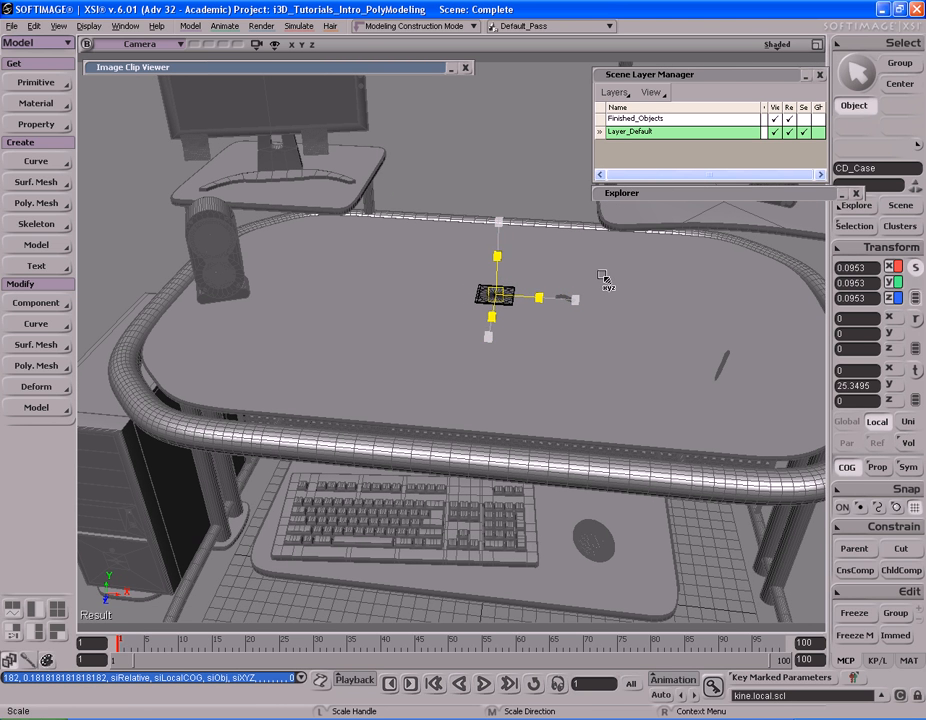
scroll(604, 278, down, 5)
drag(552, 269, 587, 270)
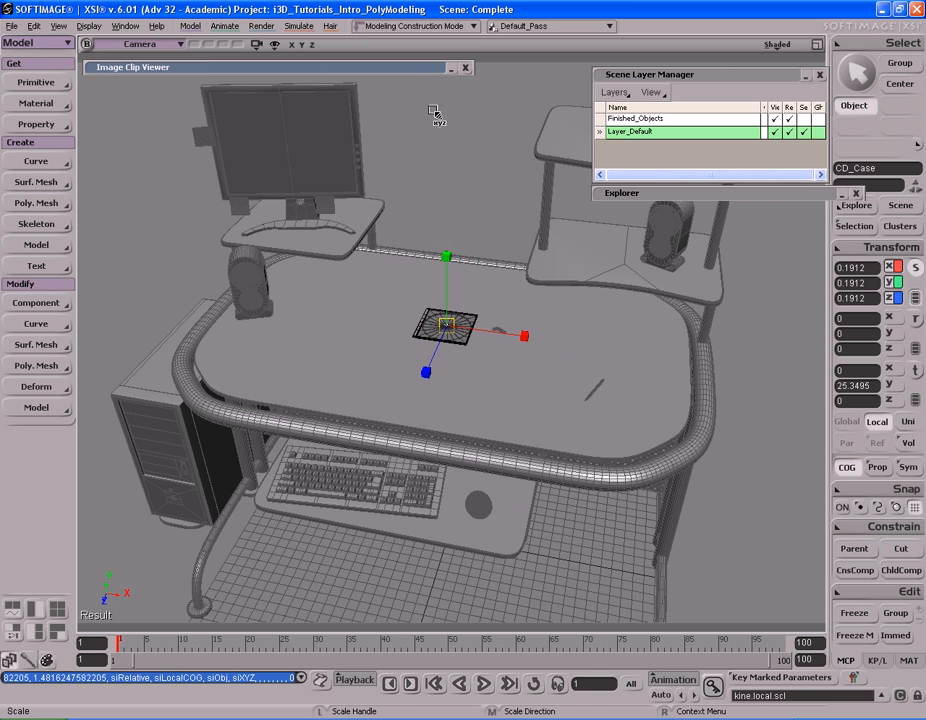
double_click(415, 68)
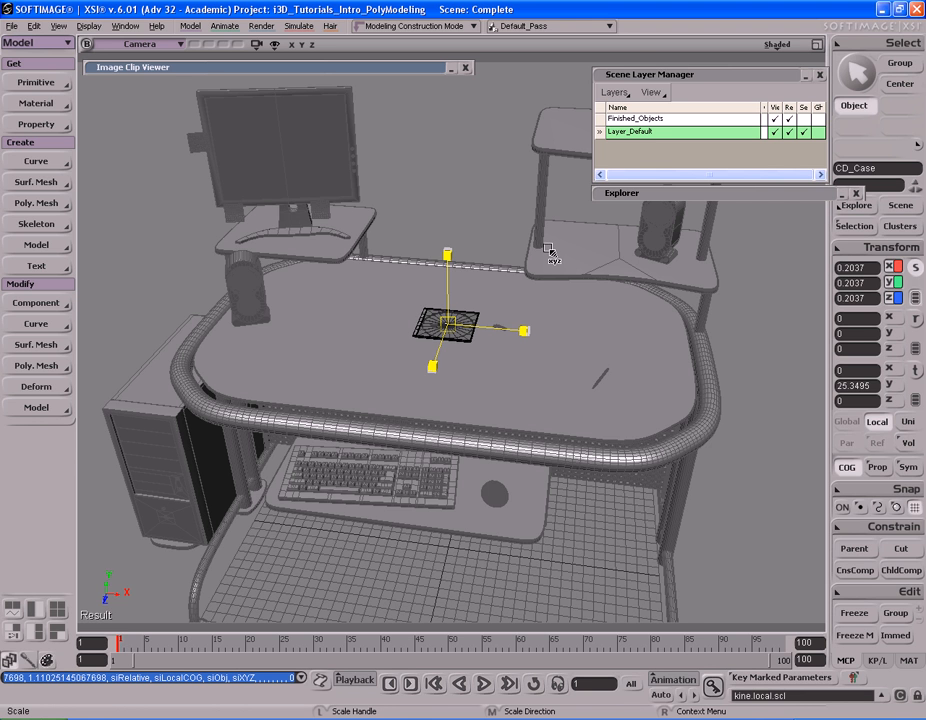
Set the CD case's uniform scale to 0.2 and move it along X to about -9.08
key(s)
right_drag(548, 250, 520, 252)
middle_drag(520, 252, 471, 265)
drag(471, 265, 513, 285)
middle_drag(608, 289, 485, 291)
right_drag(485, 291, 510, 290)
key(v)
drag(648, 282, 451, 283)
Lower the CD case toward the desktop surface, working in the Right wireframe view
key(s)
right_drag(451, 283, 455, 268)
middle_drag(455, 268, 469, 294)
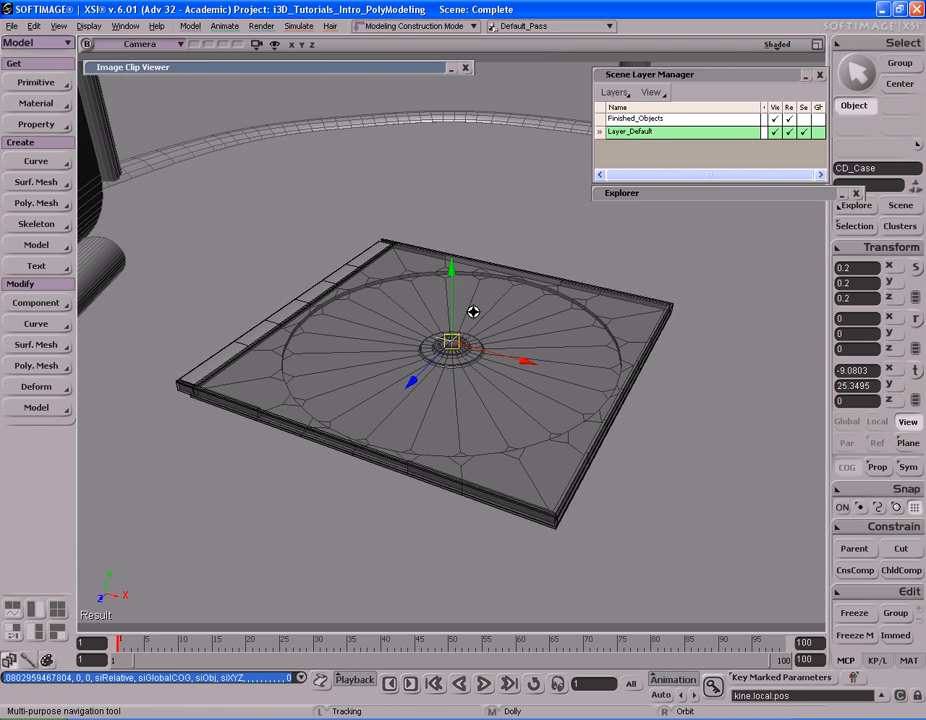
right_drag(511, 368, 525, 306)
key(F12)
key(F12)
middle_drag(645, 378, 517, 391)
drag(692, 411, 531, 351)
middle_drag(600, 360, 507, 369)
key(v)
drag(449, 219, 447, 420)
Fine-tune the CD case's height to about Y 24.75 so its underside rests on the desktop
key(s)
drag(447, 420, 460, 390)
scroll(460, 390, up, 5)
key(v)
drag(500, 213, 502, 269)
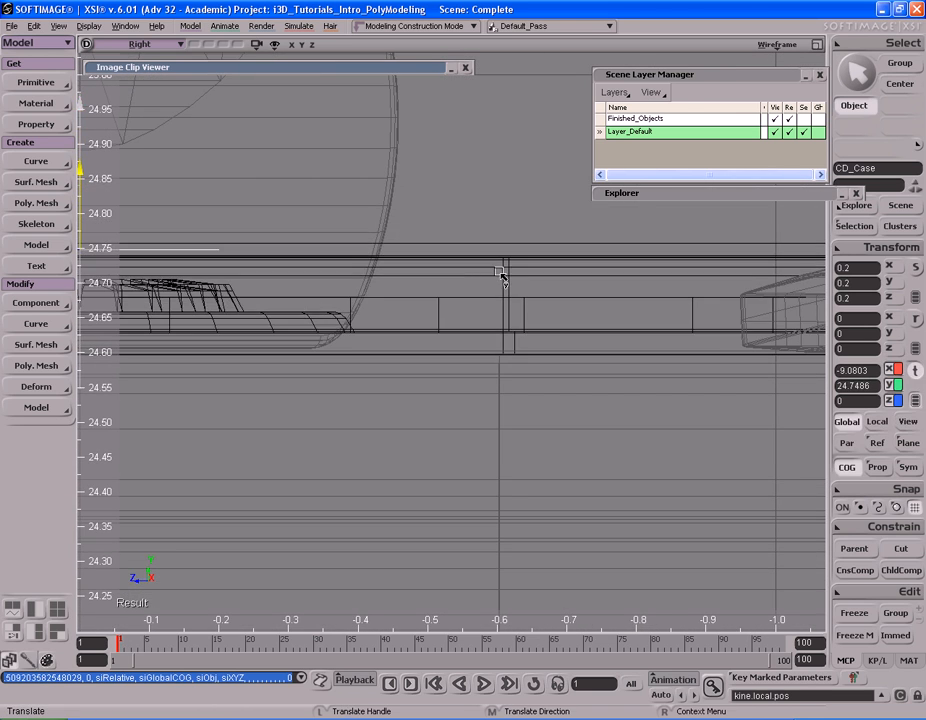
Return to the camera view and rotate the CD case about 20° around Y on the desktop
key(F12)
key(F12)
mouse_move(522, 270)
right_down()
mouse_move(451, 256)
mouse_move(517, 267)
mouse_move(498, 300)
mouse_move(496, 289)
mouse_move(517, 269)
mouse_move(438, 316)
mouse_move(447, 294)
mouse_move(492, 291)
mouse_move(492, 263)
mouse_move(484, 266)
right_up()
right_drag(364, 275, 436, 331)
key(c)
drag(341, 412, 356, 403)
key(s)
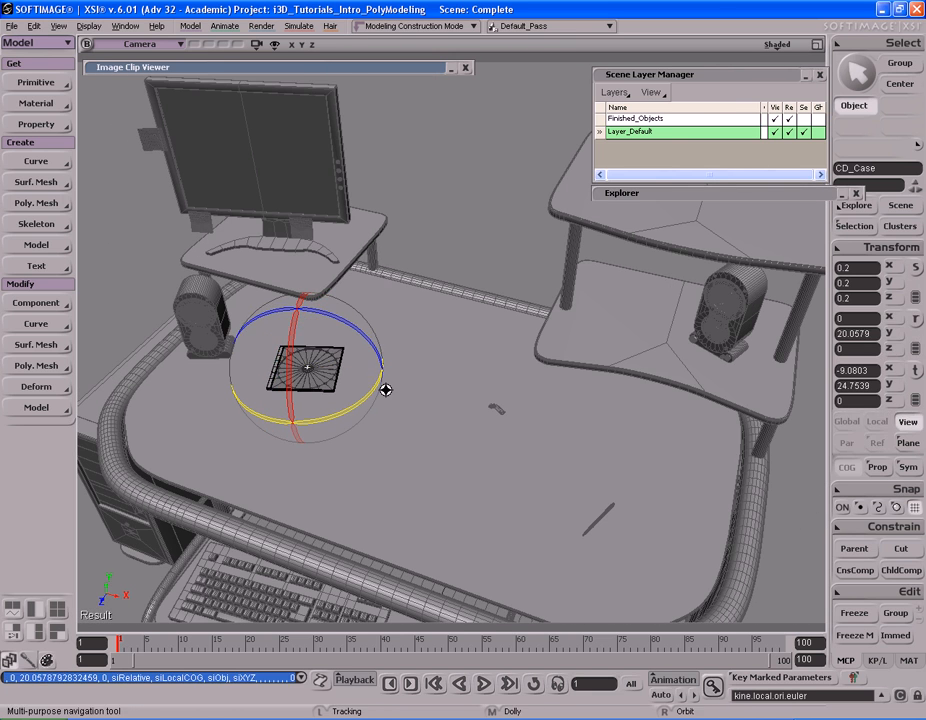
Duplicate the CD case and move the copy across the desktop toward the raised shelf that holds the second speaker
key(f)
middle_drag(349, 293, 240, 308)
drag(558, 304, 463, 320)
right_drag(463, 320, 470, 317)
key(ctrl+d)
drag(471, 318, 601, 300)
key(s)
middle_drag(601, 300, 521, 314)
right_drag(521, 314, 545, 318)
drag(545, 318, 531, 331)
right_drag(531, 331, 569, 341)
Raise the duplicated CD case to the height of the speaker shelf
key(v)
key(s)
right_drag(487, 316, 529, 326)
drag(428, 582, 418, 490)
key(F12)
key(F12)
key(s)
middle_drag(519, 329, 473, 324)
drag(473, 324, 545, 362)
middle_drag(545, 362, 519, 150)
Fine-tune the duplicate's height to about Y 29.33 so it rests on the shelf surface
key(v)
key(s)
drag(516, 150, 529, 341)
middle_drag(529, 341, 405, 298)
middle_drag(521, 336, 471, 269)
drag(542, 256, 540, 265)
key(F12)
key(F12)
Rotate the shelf CD case to about -0.43° around Y and shift it along X to about 10.46
key(r)
mouse_move(444, 325)
mouse_down()
mouse_move(418, 342)
mouse_move(426, 341)
mouse_up()
key(v)
drag(486, 315, 544, 311)
key(s)
right_drag(546, 320, 550, 312)
key(f)
key(s)
middle_drag(550, 312, 531, 337)
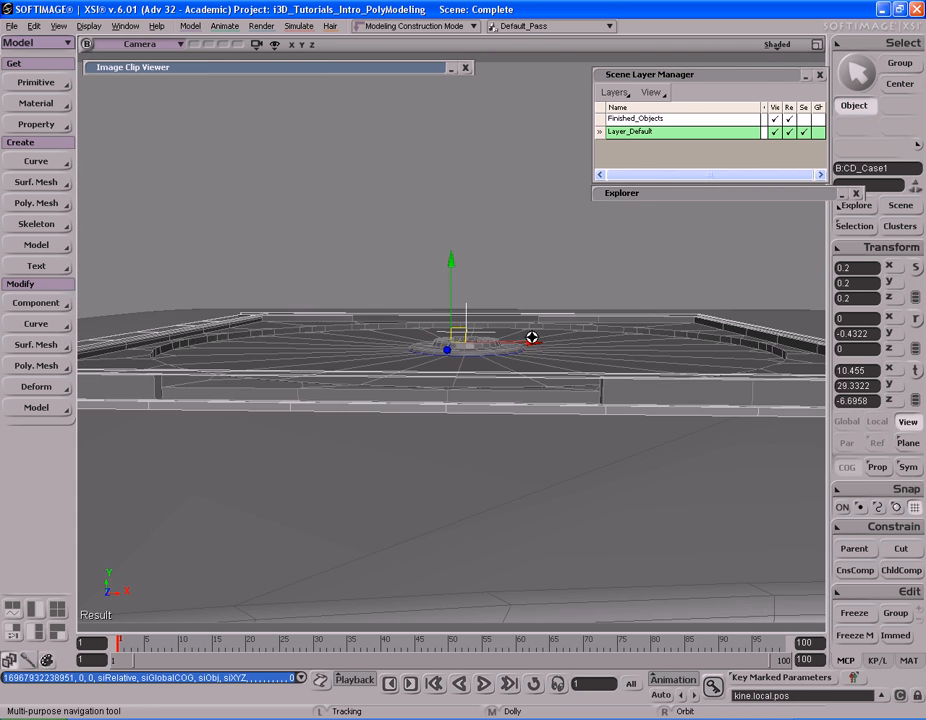
Stack two more duplicates on the shelf CD case, each turned slightly, with the upper one at about Y 29.65 and -18.4° around Y
right_drag(531, 331, 533, 337)
middle_drag(533, 337, 539, 329)
right_drag(539, 317, 539, 438)
key(space)
key(s)
key(ctrl+d)
key(v)
key(s)
drag(549, 402, 552, 366)
key(s)
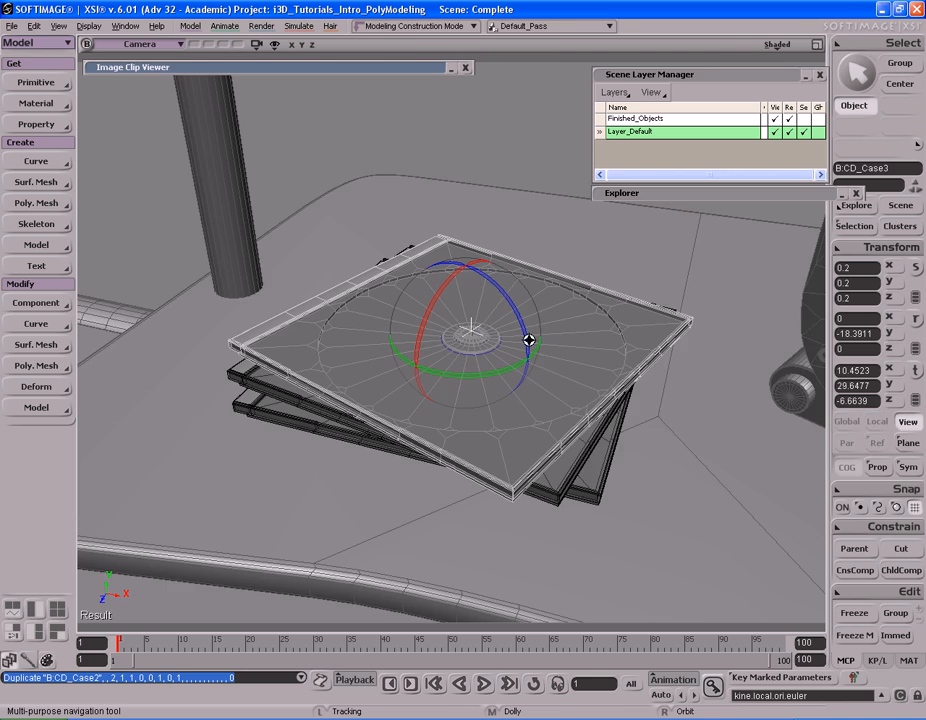
Add six more duplicates to the CD stack at varied Y rotations, ending with the top case at about Y 30.44 and 11.4°
right_drag(529, 340, 555, 331)
key(r)
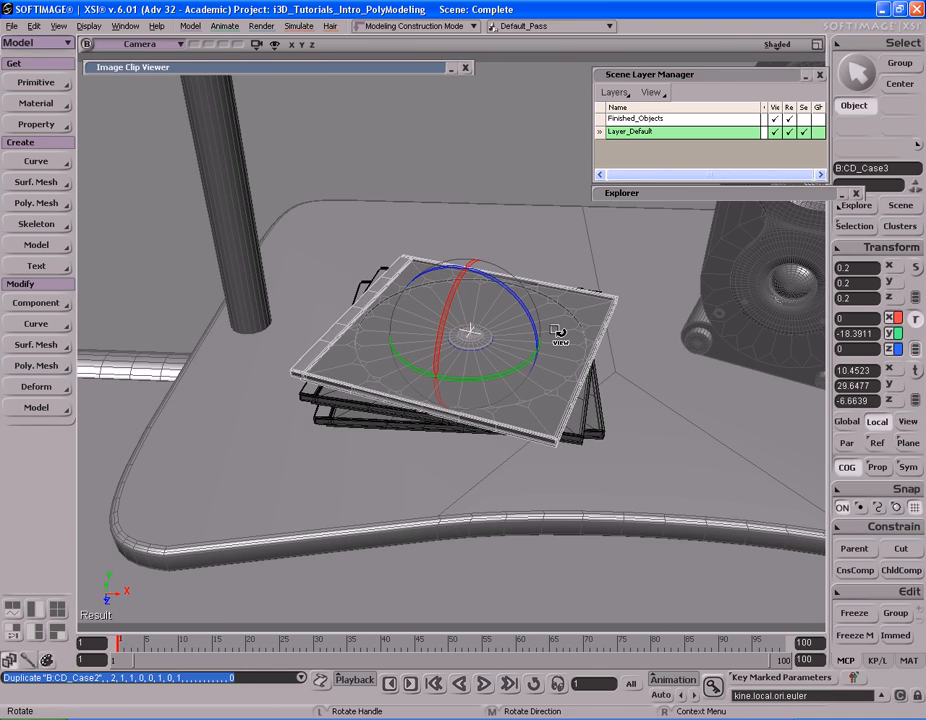
key(ctrl+d)
key(ctrl+d)
key(ctrl+d)
key(ctrl+d)
key(s)
middle_drag(533, 366, 458, 314)
right_drag(458, 313, 548, 321)
key(s)
middle_drag(548, 321, 498, 325)
key(ctrl+d)
drag(465, 330, 498, 325)
key(ctrl+d)
key(s)
right_drag(498, 325, 521, 323)
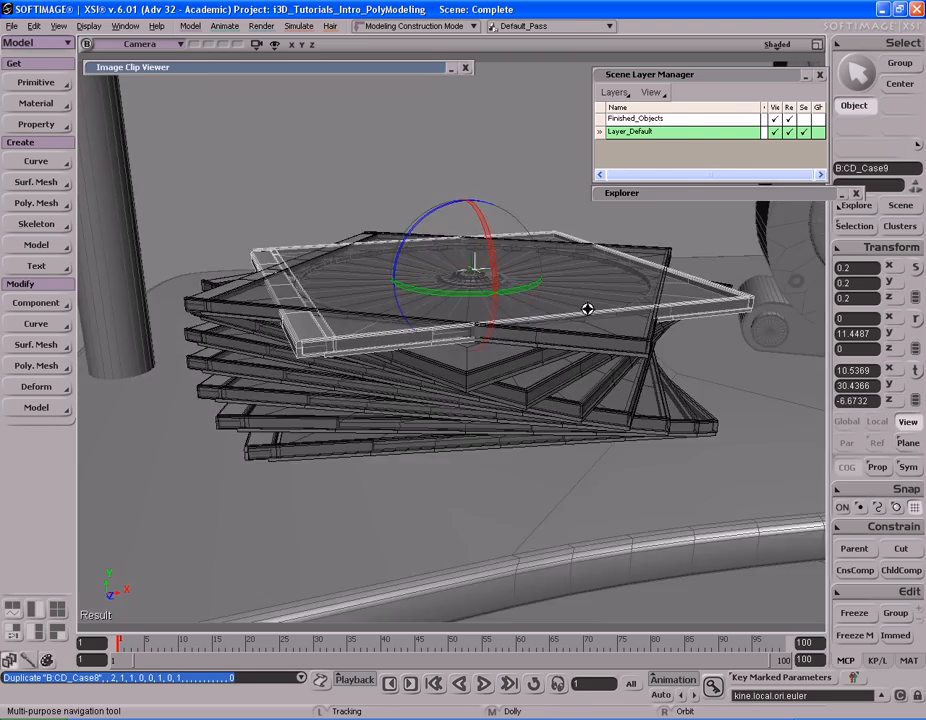
Adjust the height of the topmost CD case in the shelf stack
middle_drag(521, 323, 486, 306)
right_drag(486, 306, 480, 326)
key(v)
drag(470, 192, 468, 161)
key(s)
mouse_move(468, 161)
right_down()
mouse_move(468, 195)
mouse_move(469, 124)
mouse_move(468, 182)
right_up()
Select all the CD cases on the desktop and shelf and move them to the Finished_Objects layer
middle_drag(330, 229, 449, 224)
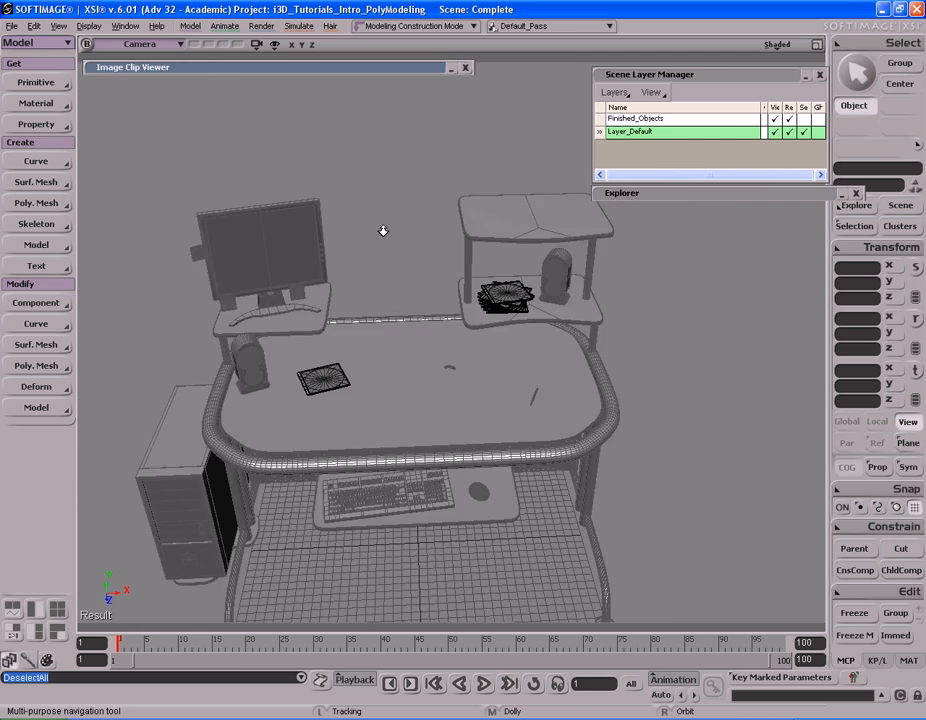
mouse_move(449, 224)
right_down()
mouse_move(476, 232)
mouse_move(461, 221)
mouse_move(444, 227)
mouse_move(446, 210)
mouse_move(446, 221)
right_up()
key(s)
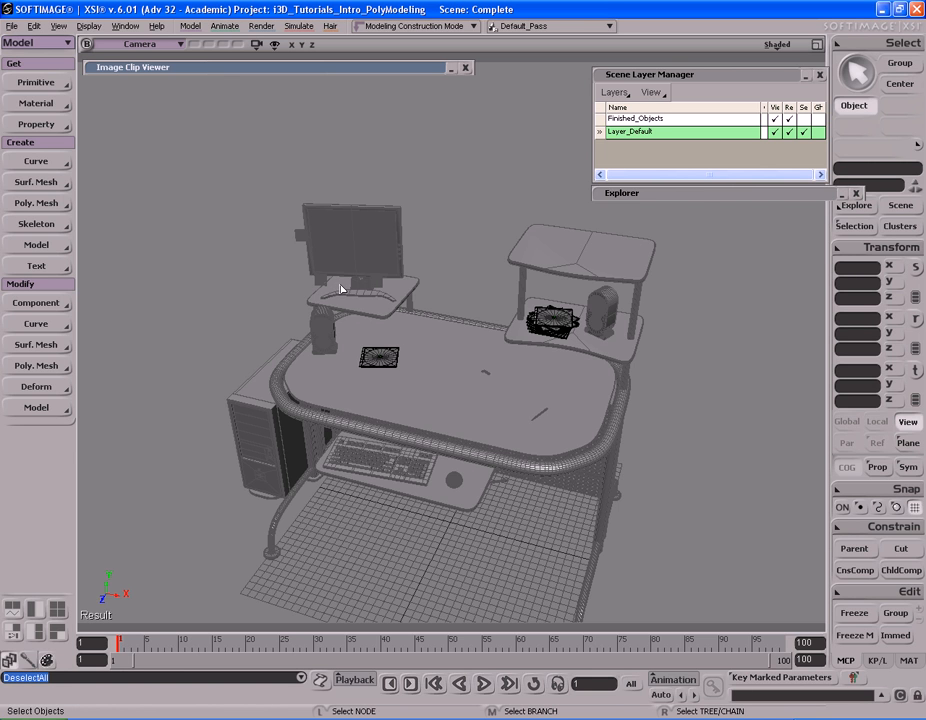
drag(355, 278, 671, 344)
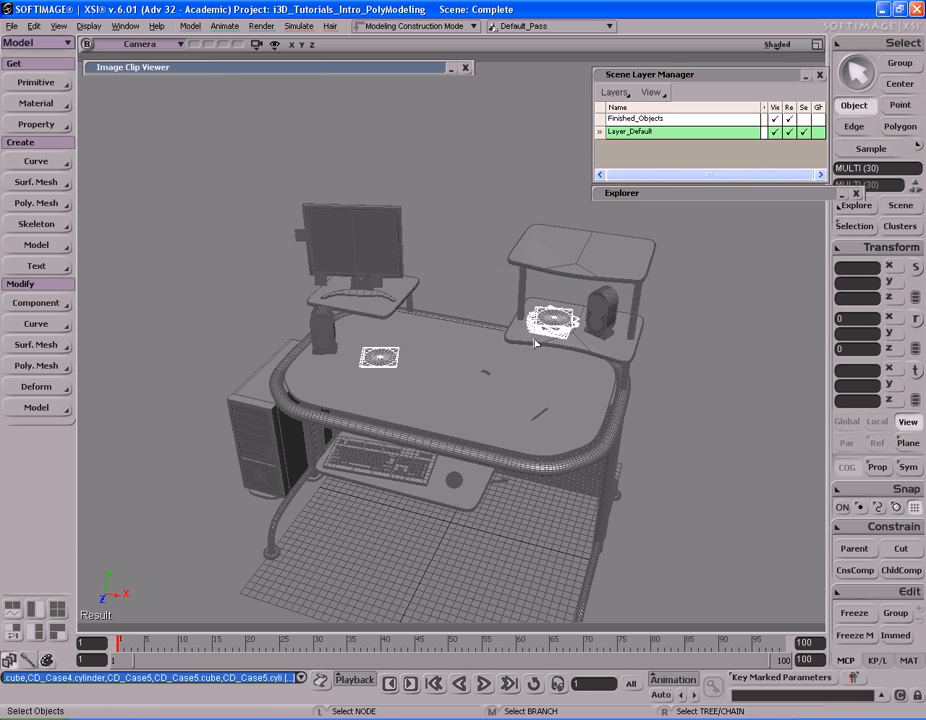
key(s)
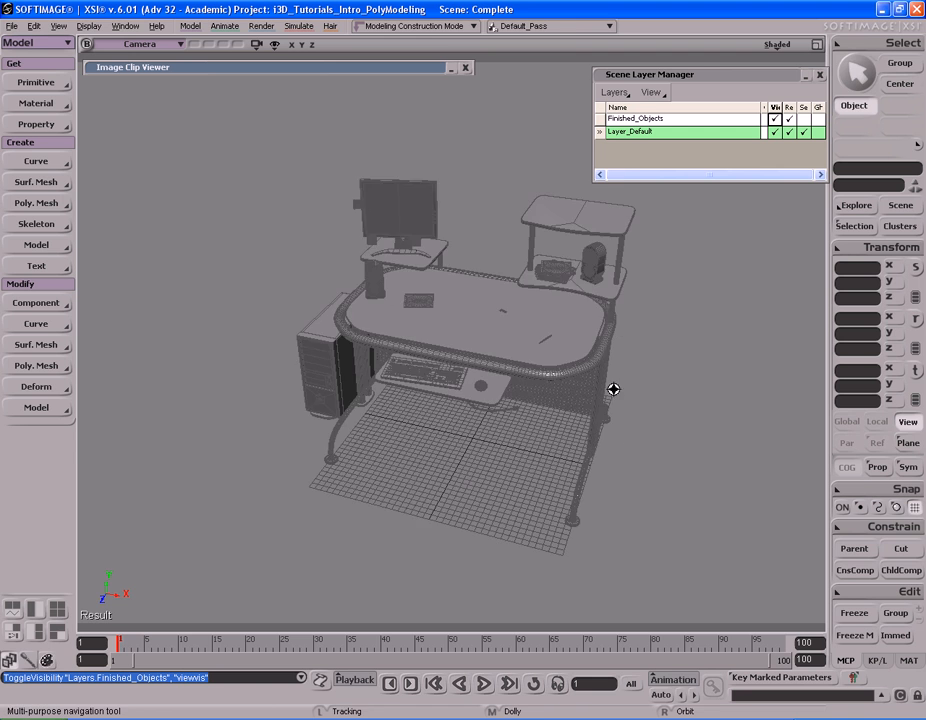
Close the Scene Layer Manager and Image Clip Viewer, clear the selection and save the scene
right_drag(614, 388, 559, 370)
key(s)
key(s)
drag(509, 408, 569, 332)
key(s)
click(820, 75)
click(465, 68)
click(651, 163)
key(ctrl+s)
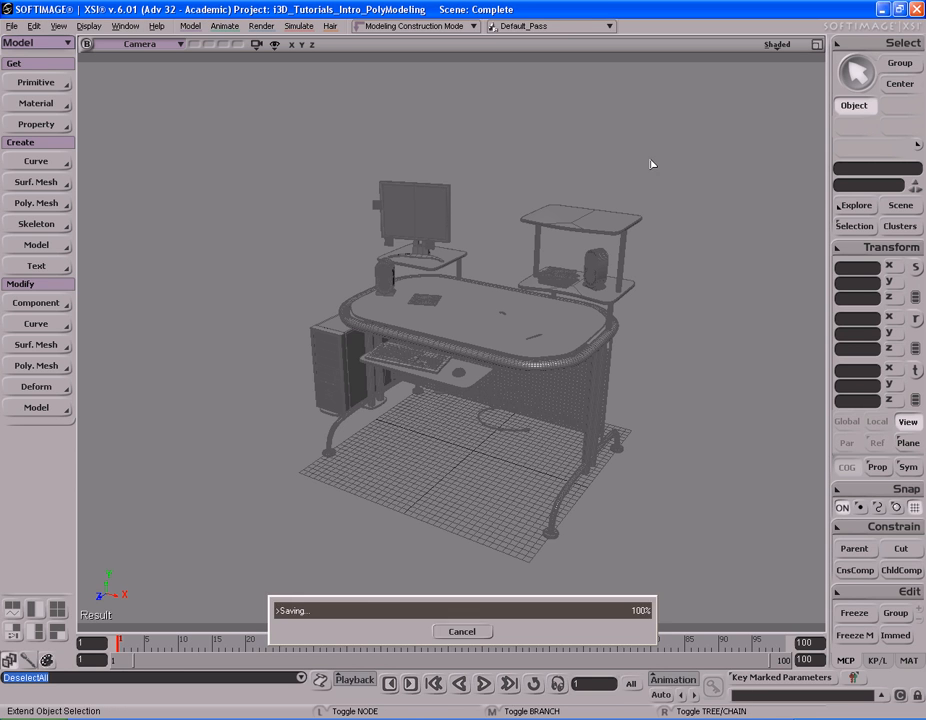